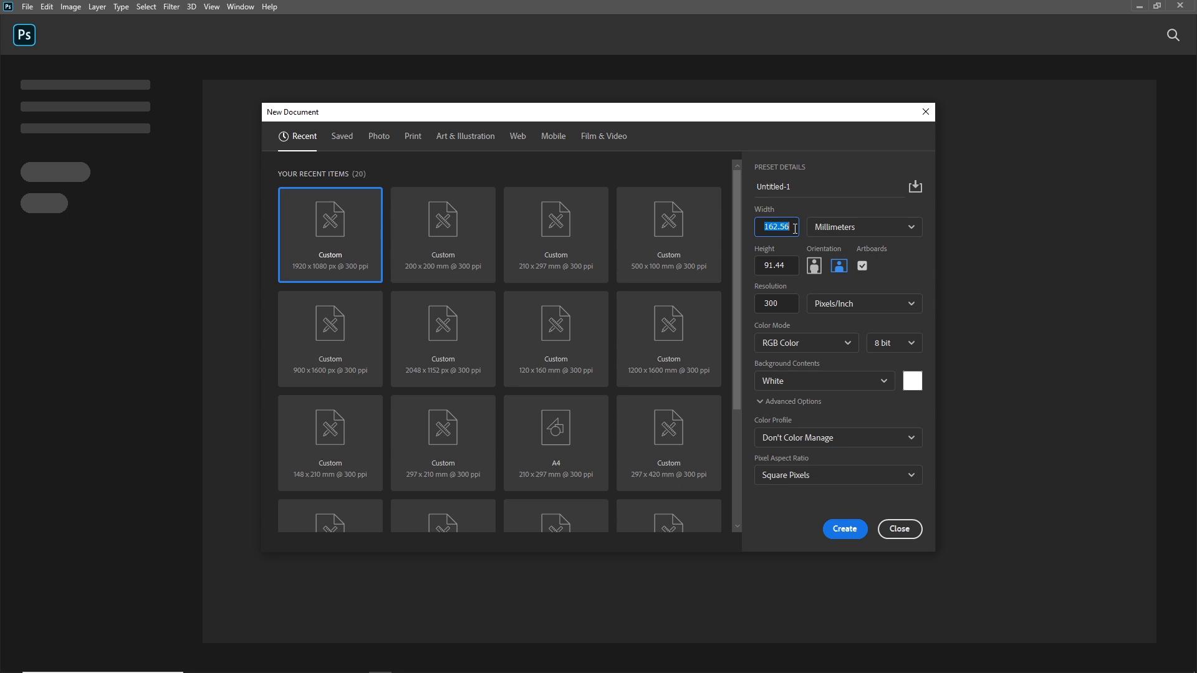
- Create a new document 500 mm wide and 100 mm high, and hide the open character settings
type("500")
left_click(787, 266)
double_click(788, 266)
type("100")
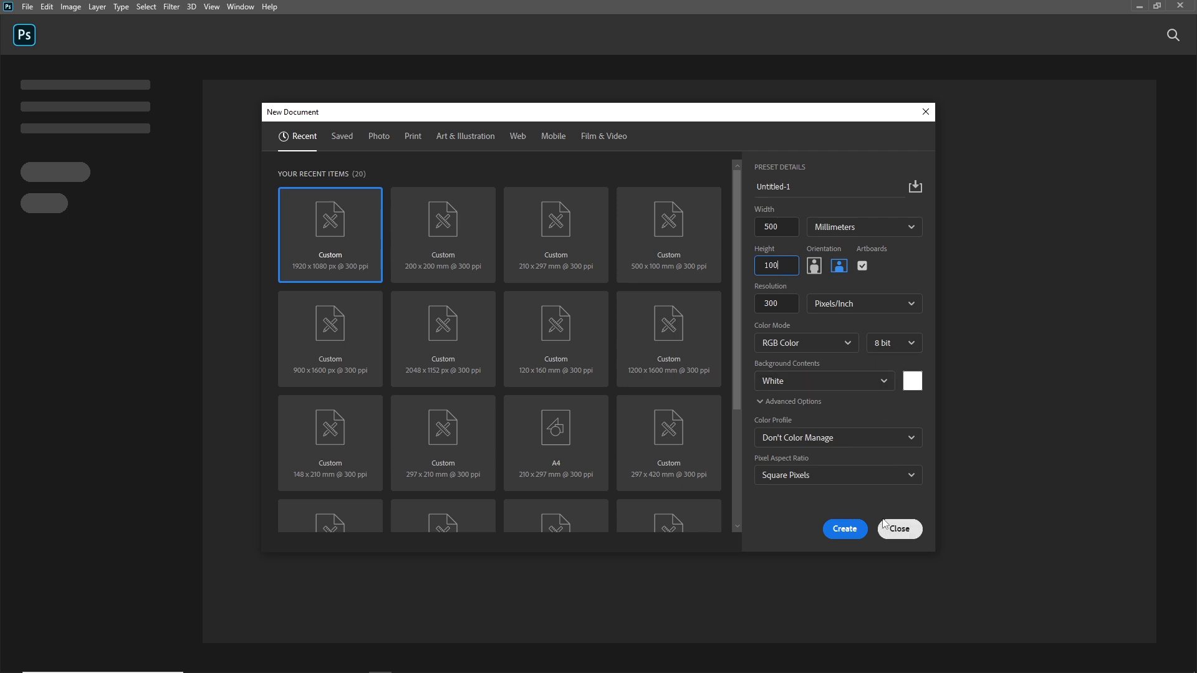
left_click(845, 530)
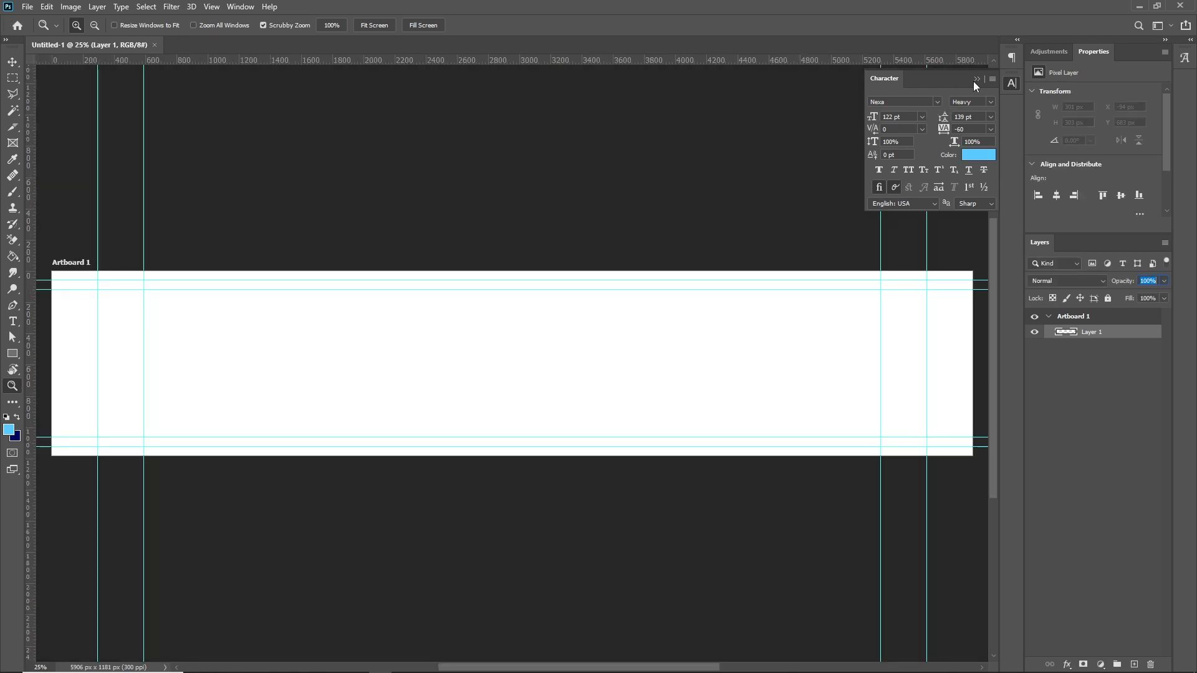
left_click(976, 79)
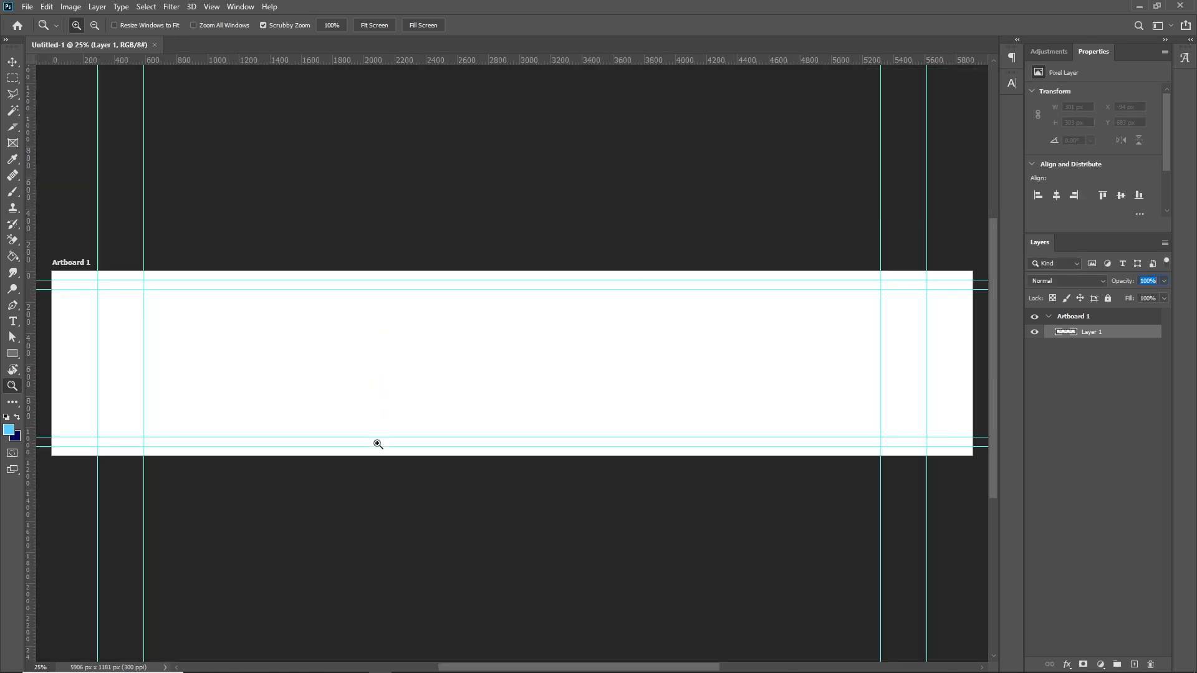
- Remove all existing vertical and horizontal guides from the blank artboard
left_click(12, 62)
left_click_drag(144, 181, 19, 169)
left_click_drag(880, 200, 18, 183)
left_click_drag(926, 183, 22, 205)
left_click_drag(192, 281, 249, 57)
left_click_drag(344, 290, 530, 23)
left_click_drag(524, 437, 667, 28)
left_click_drag(558, 447, 636, 28)
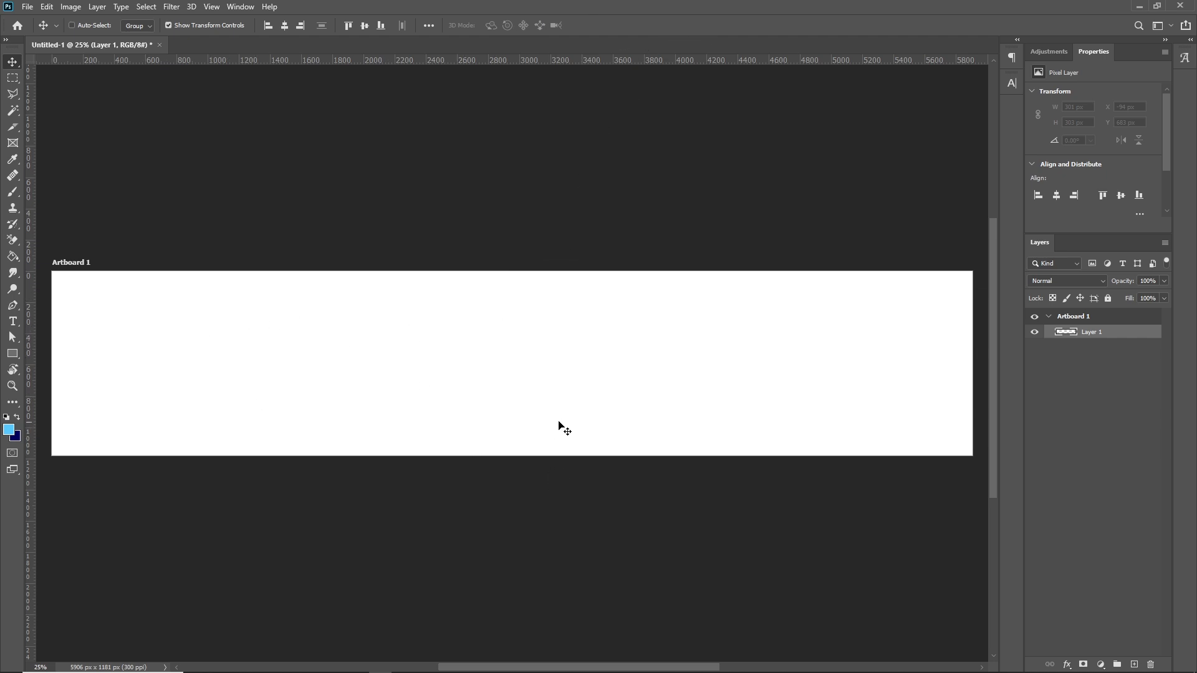
- Draw a light blue square at the artboard's left end and scale it to about 1185 px to span the full height
left_click_drag(670, 436, 673, 368)
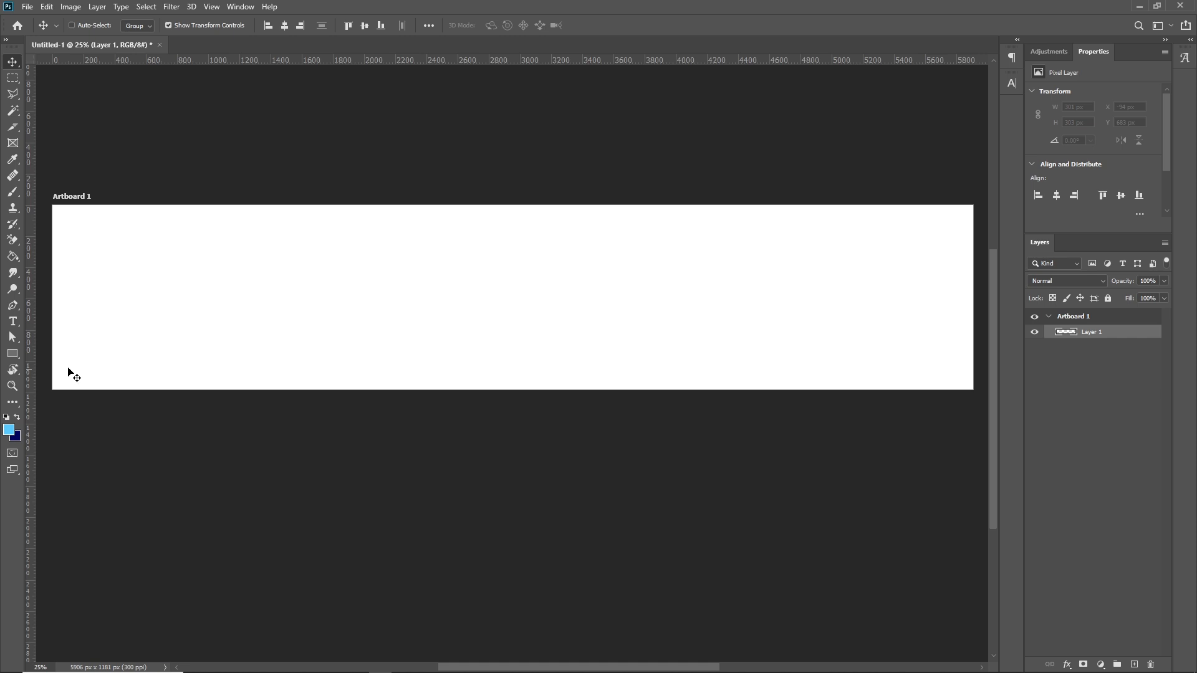
left_click(16, 355)
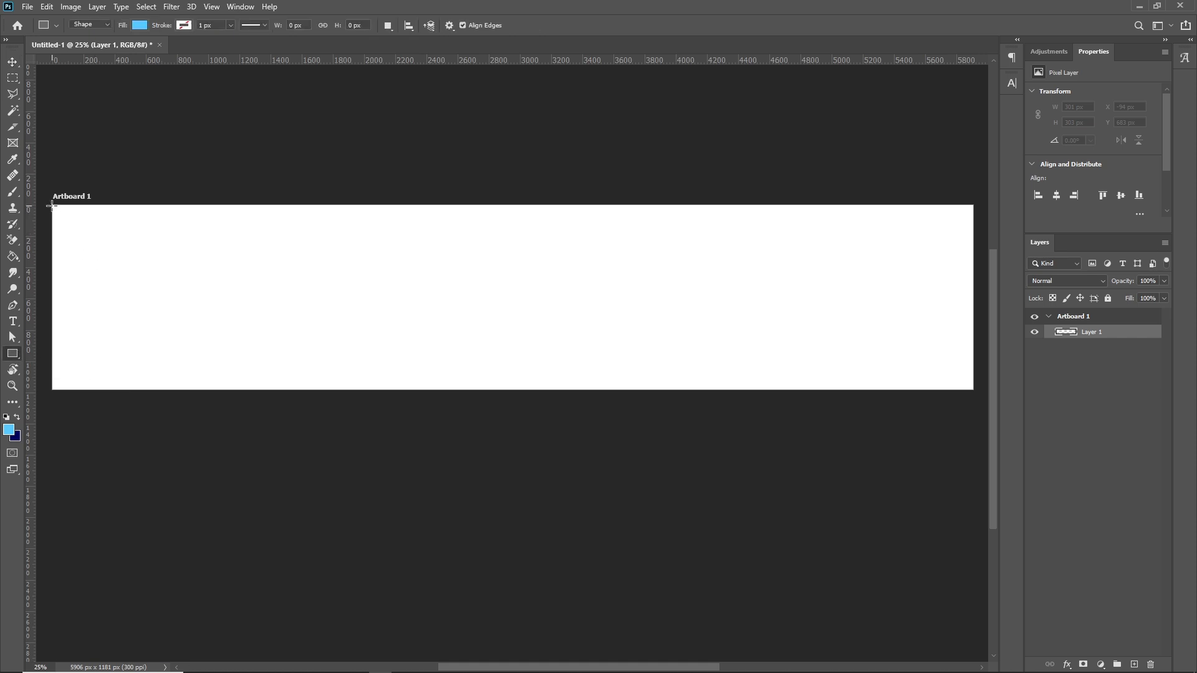
left_click_drag(54, 208, 269, 390)
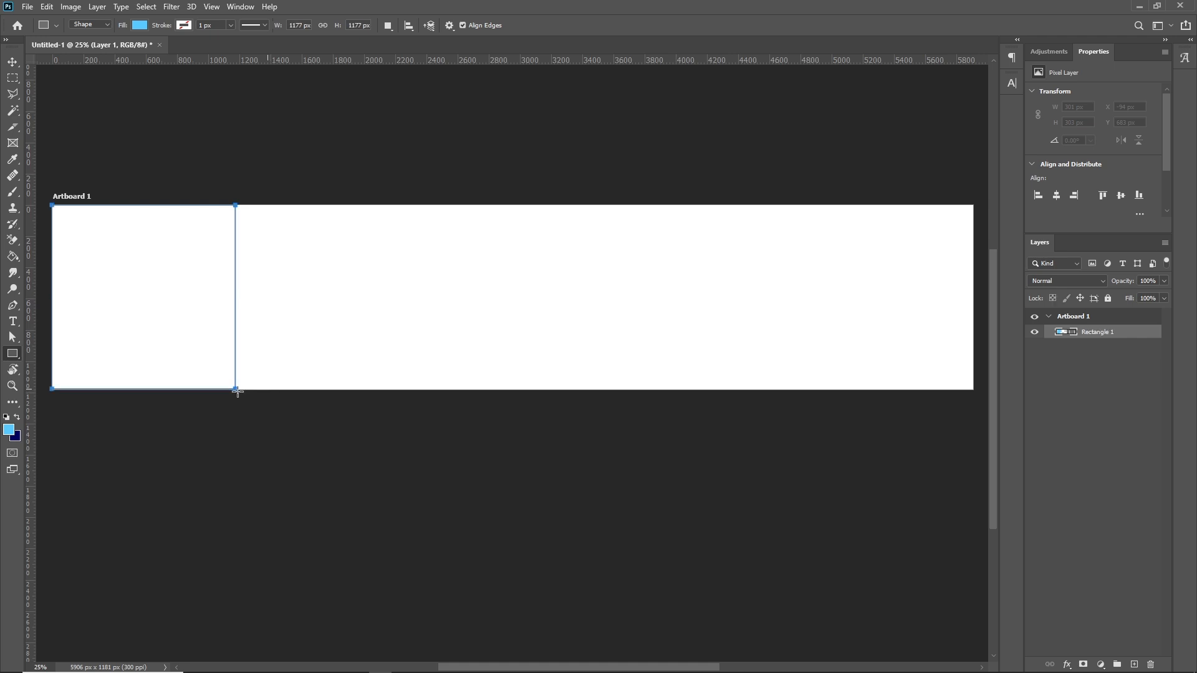
key("v")
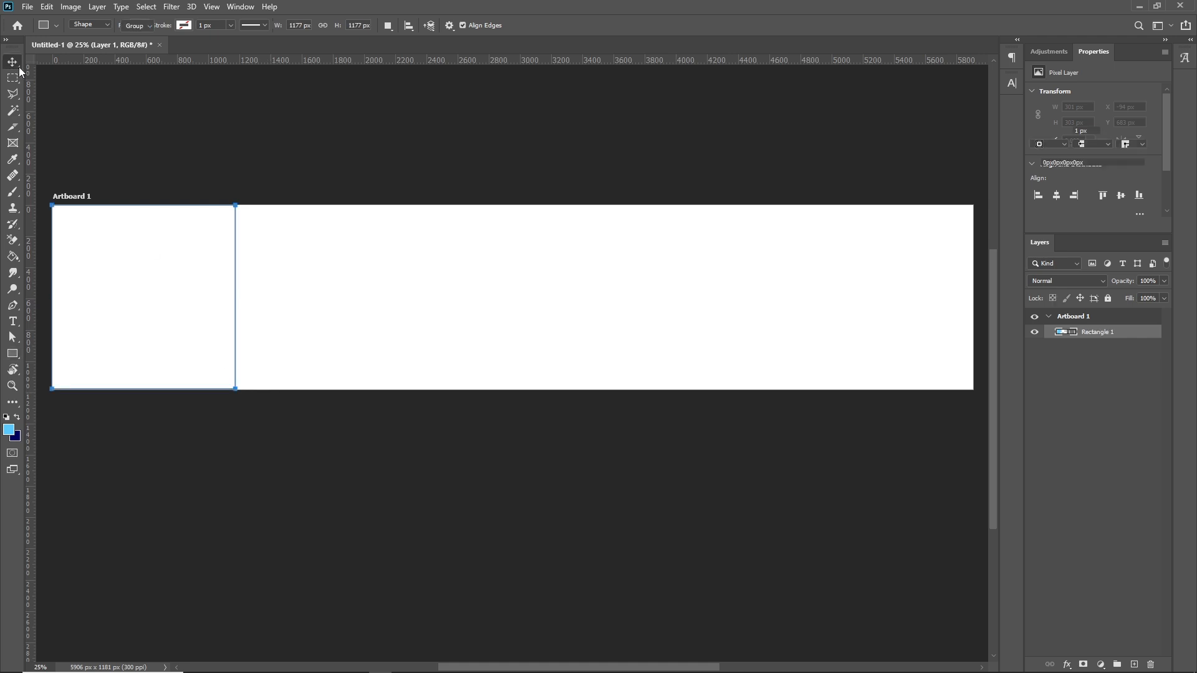
left_click_drag(235, 387, 234, 390)
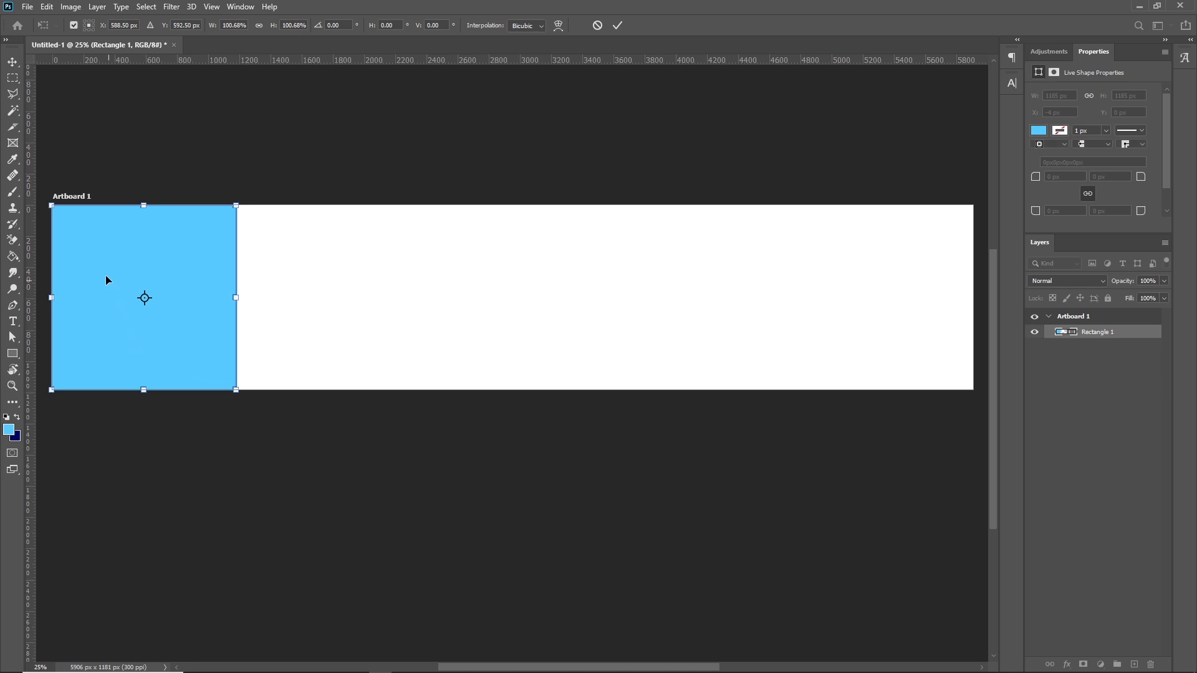
key("Return")
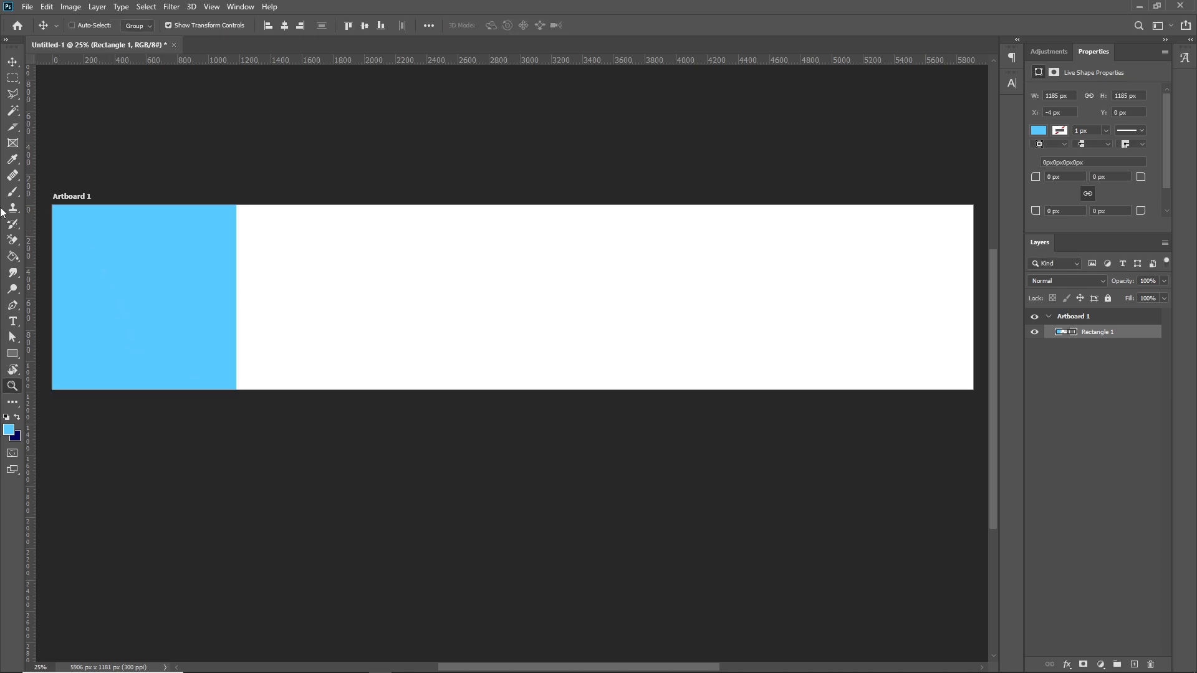
- Place a vertical guide along the right edge of the blue square
key("z")
left_click_drag(69, 227, 291, 254)
key("space")
key("space")
left_click_drag(652, 273, 340, 235)
key("space")
left_click_drag(559, 298, 473, 356)
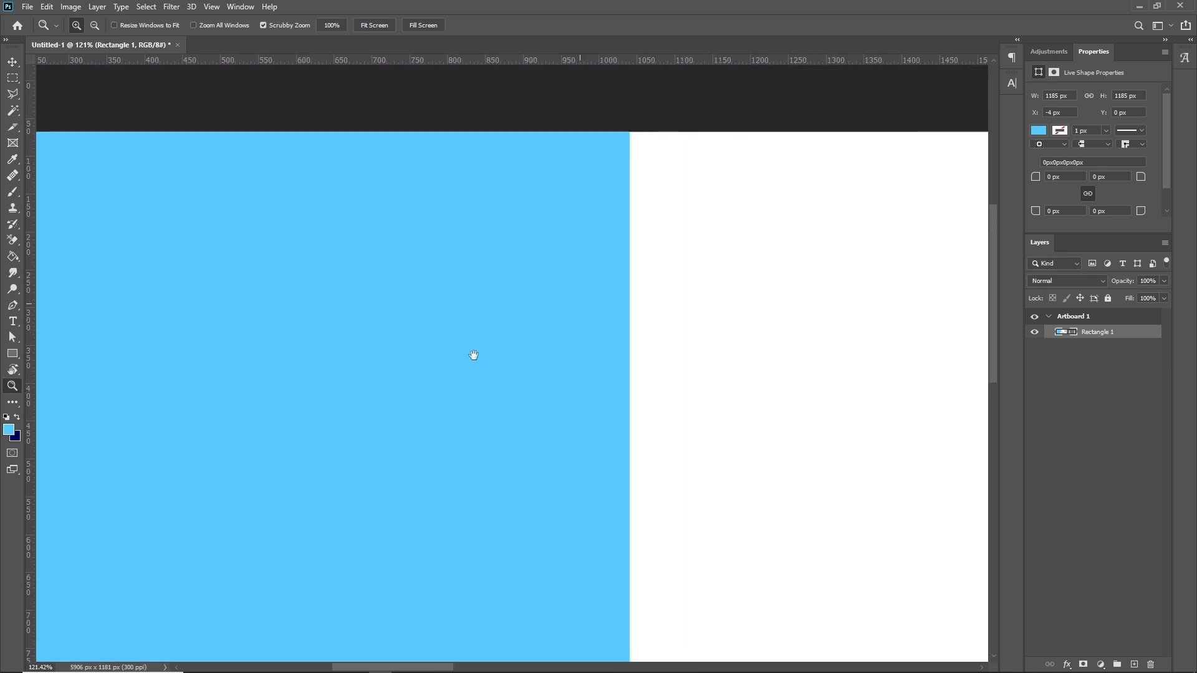
left_click(441, 364, "alt")
left_click(441, 364, "alt")
left_click(441, 364, "alt")
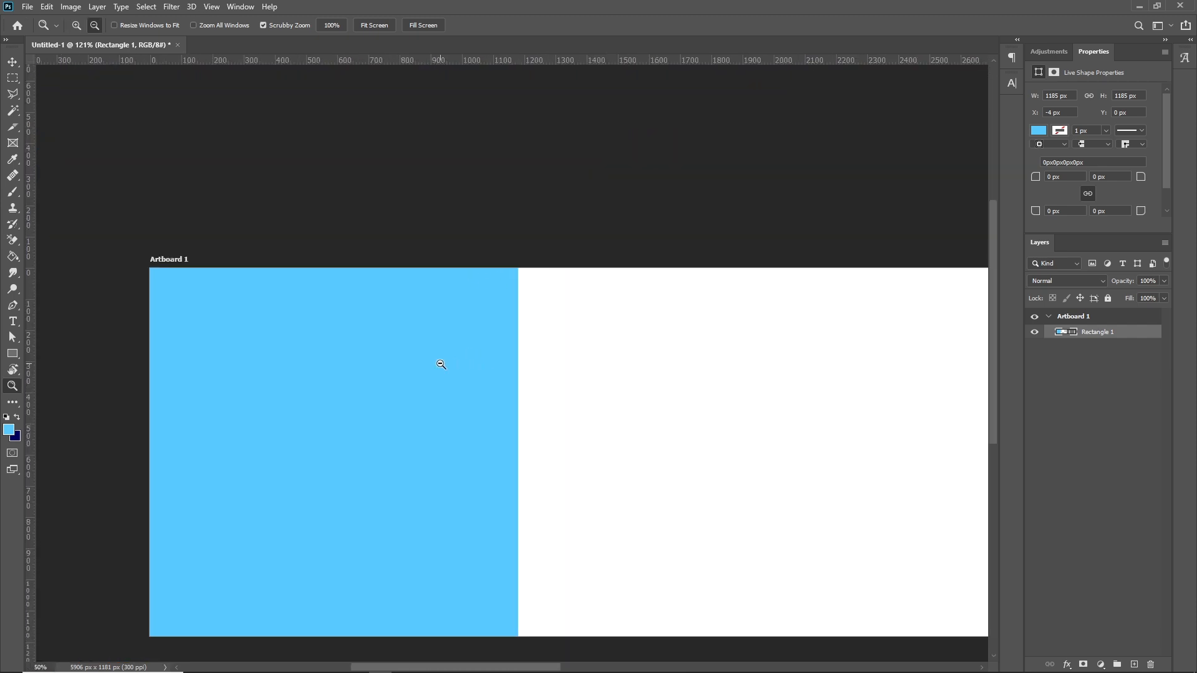
left_click(441, 364, "alt")
key("space")
left_click_drag(502, 432, 360, 334)
key("v")
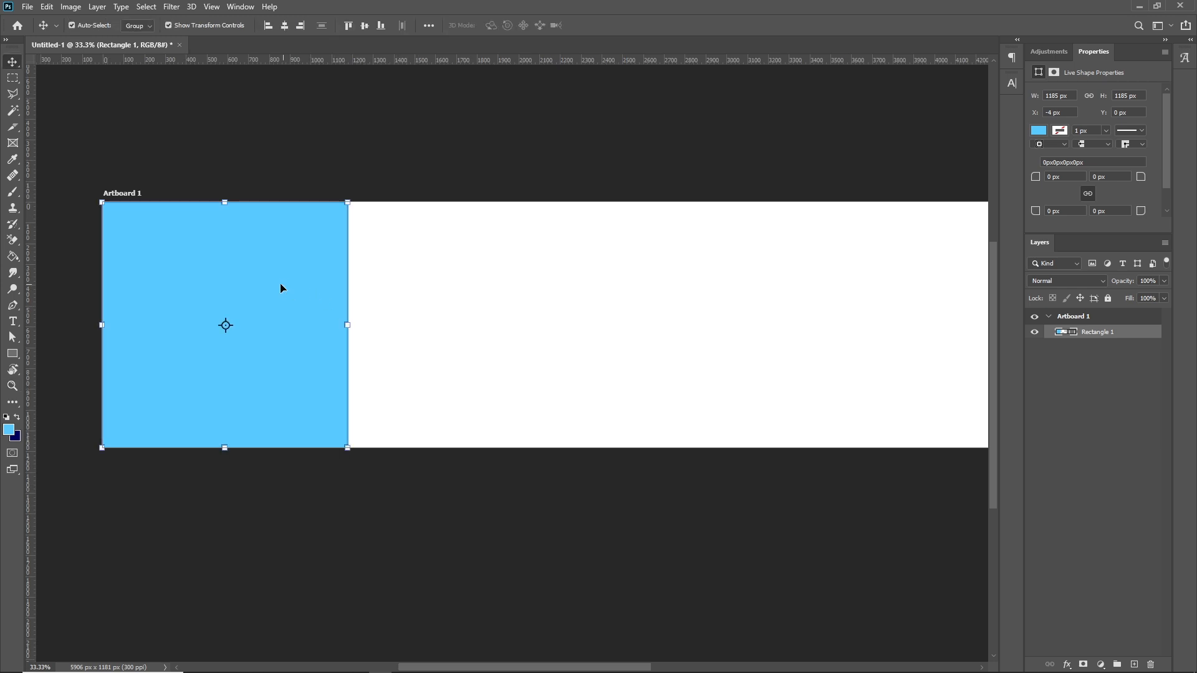
left_click_drag(35, 182, 347, 237)
- Duplicate the blue square three times side by side, placing a vertical guide at the right edge of each copy
left_click_drag(174, 257, 413, 261)
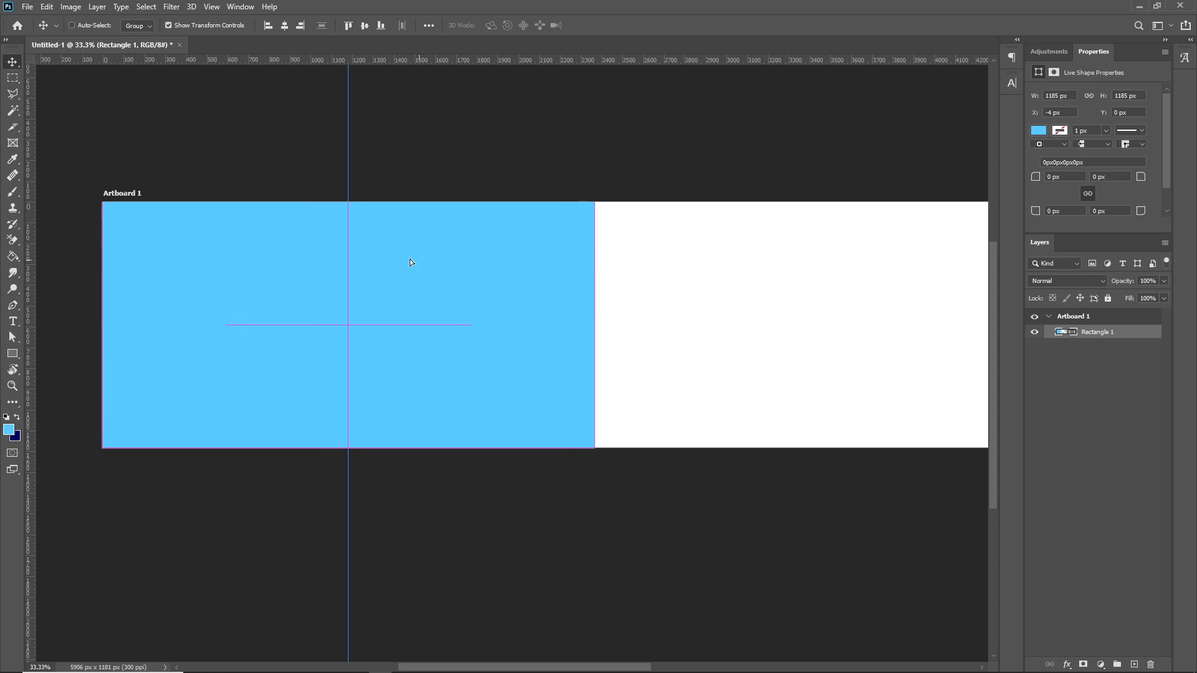
left_click_drag(32, 196, 594, 243)
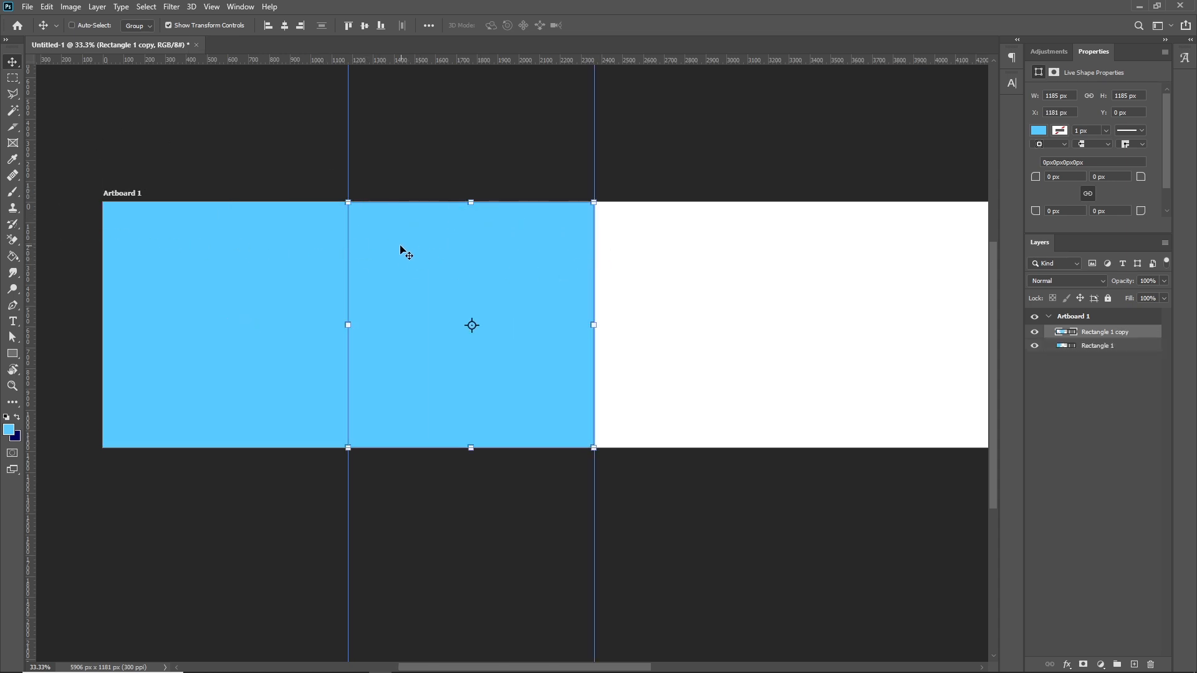
left_click_drag(393, 251, 666, 267)
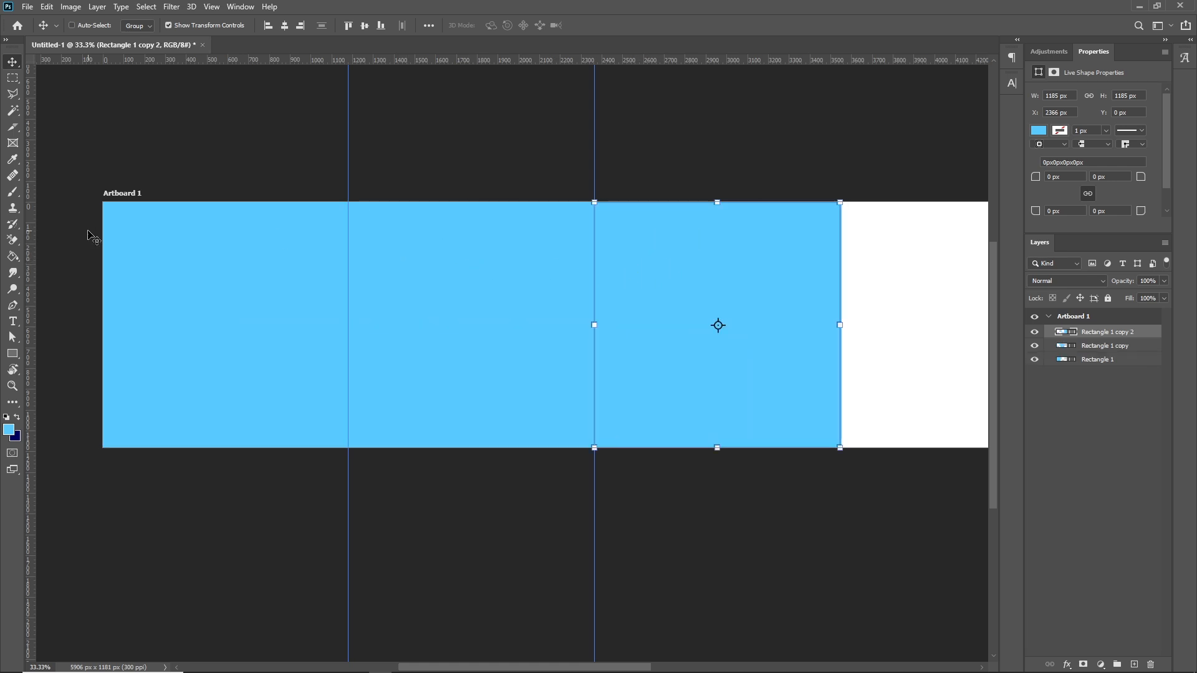
left_click_drag(28, 246, 835, 286)
left_click_drag(680, 294, 490, 322)
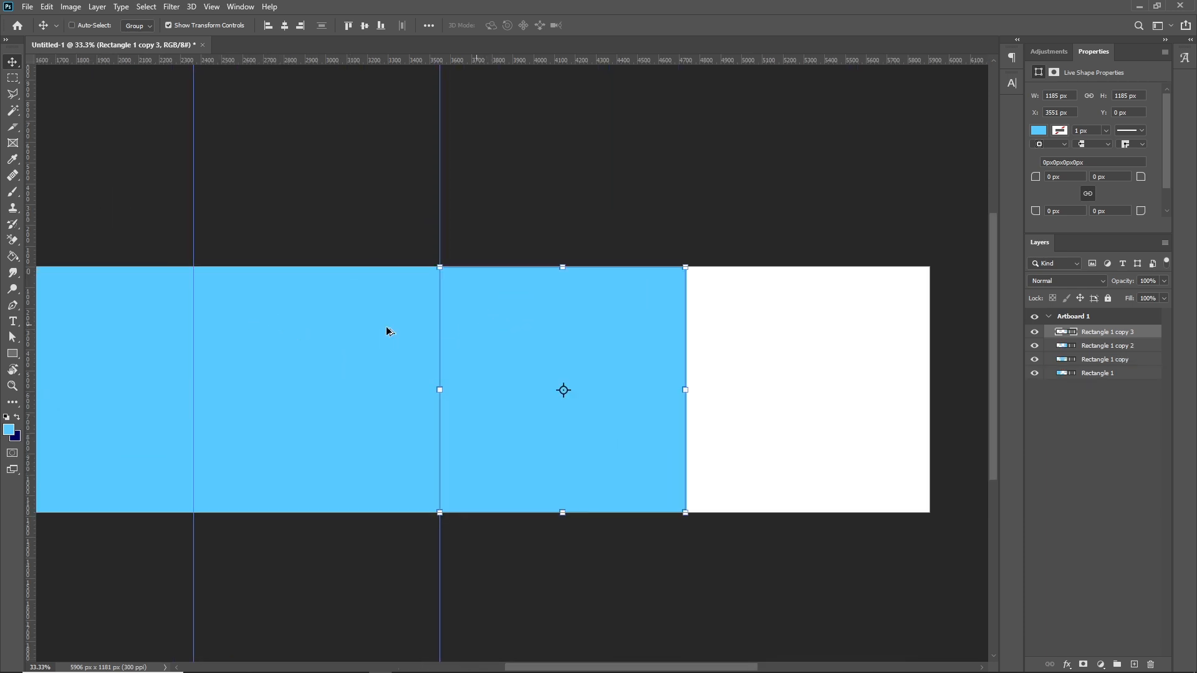
left_click_drag(28, 322, 685, 322)
left_click_drag(515, 359, 636, 310)
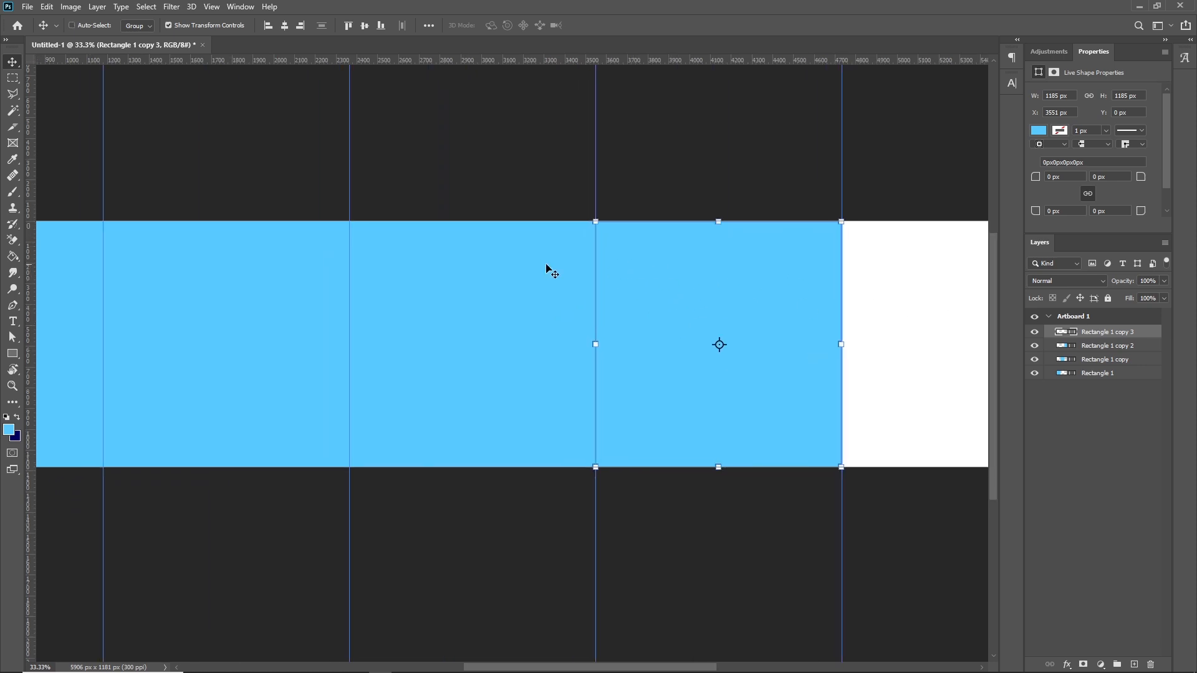
- Delete all four blue square layers from the artboard
left_click(1095, 374, "shift")
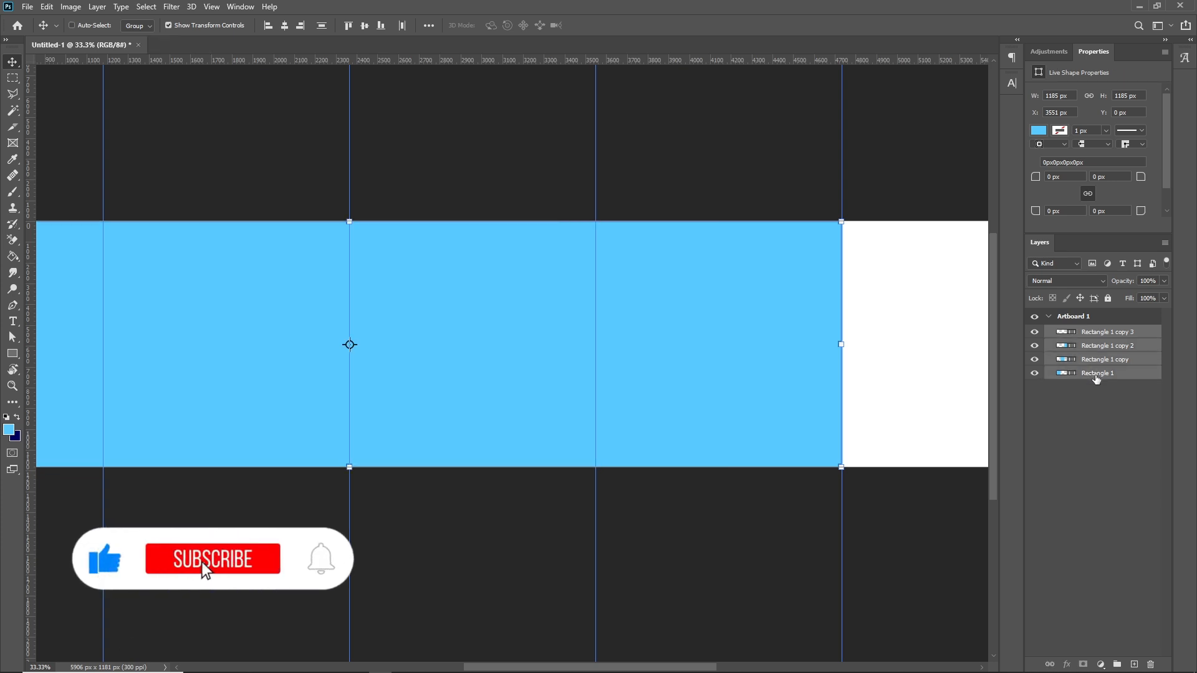
key("Delete")
- Divide the artboard into slices generated from the vertical guides using the Slice tool
left_click_drag(463, 259, 789, 294)
key("z")
left_click(742, 334, "alt")
left_click_drag(751, 357, 688, 324)
left_click(540, 356, "alt")
left_click_drag(545, 347, 610, 342)
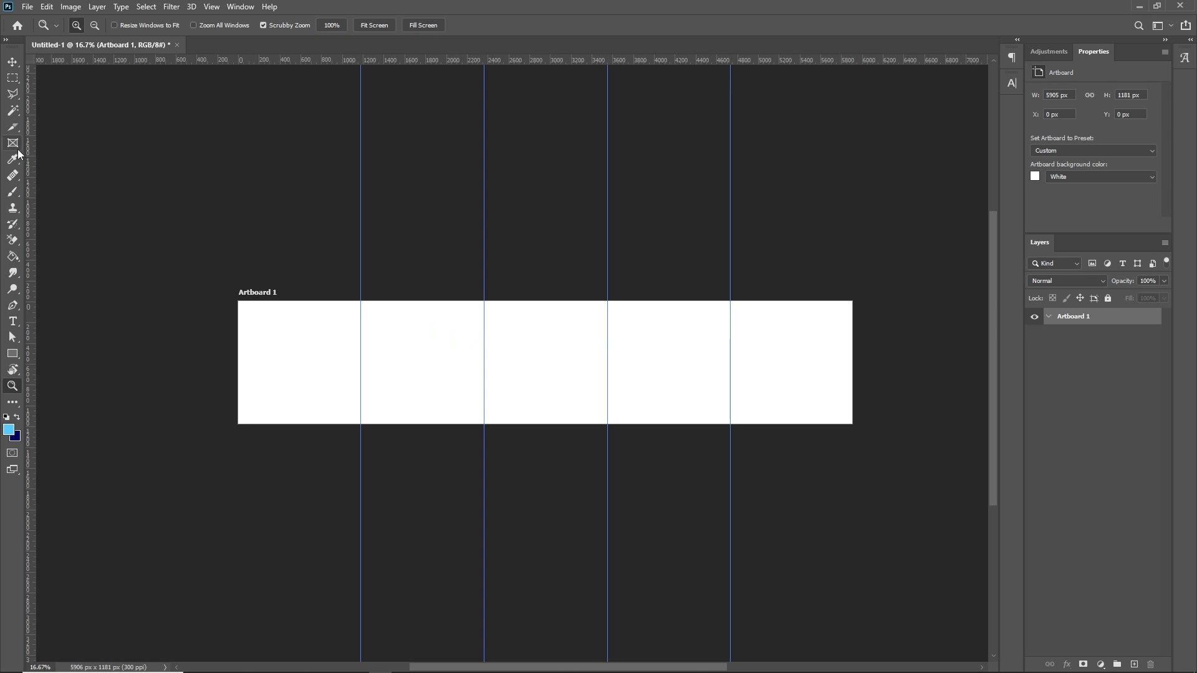
left_click(13, 128)
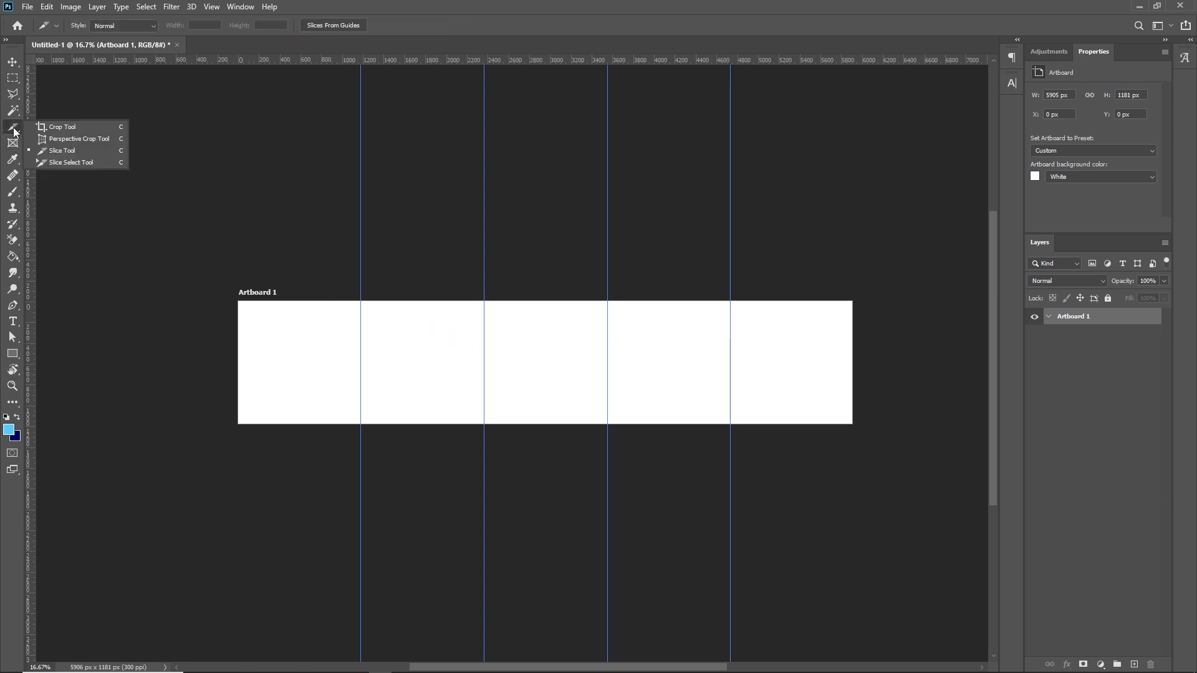
left_click(59, 152)
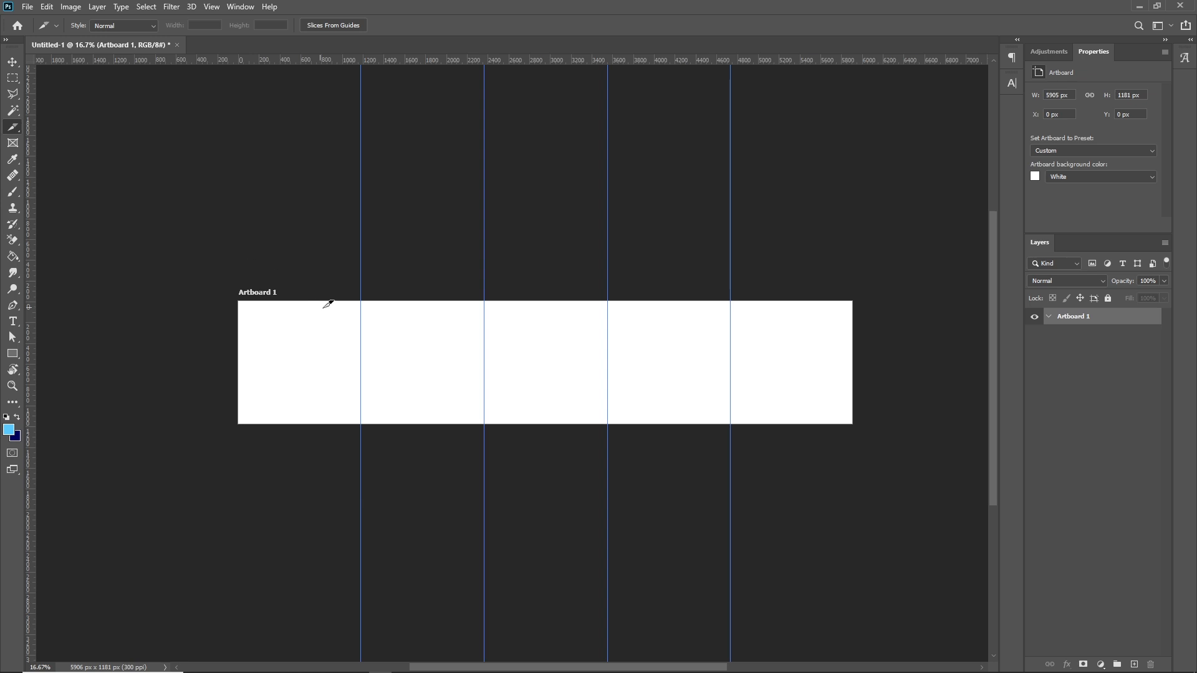
left_click(333, 25)
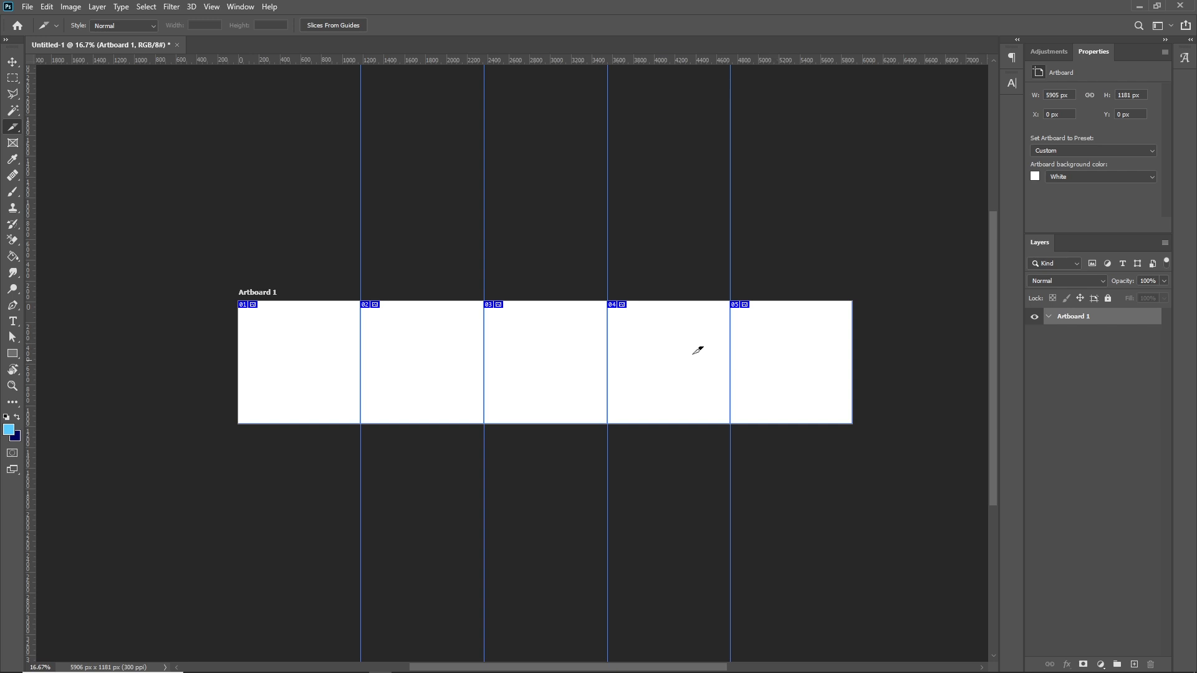
left_click(13, 62)
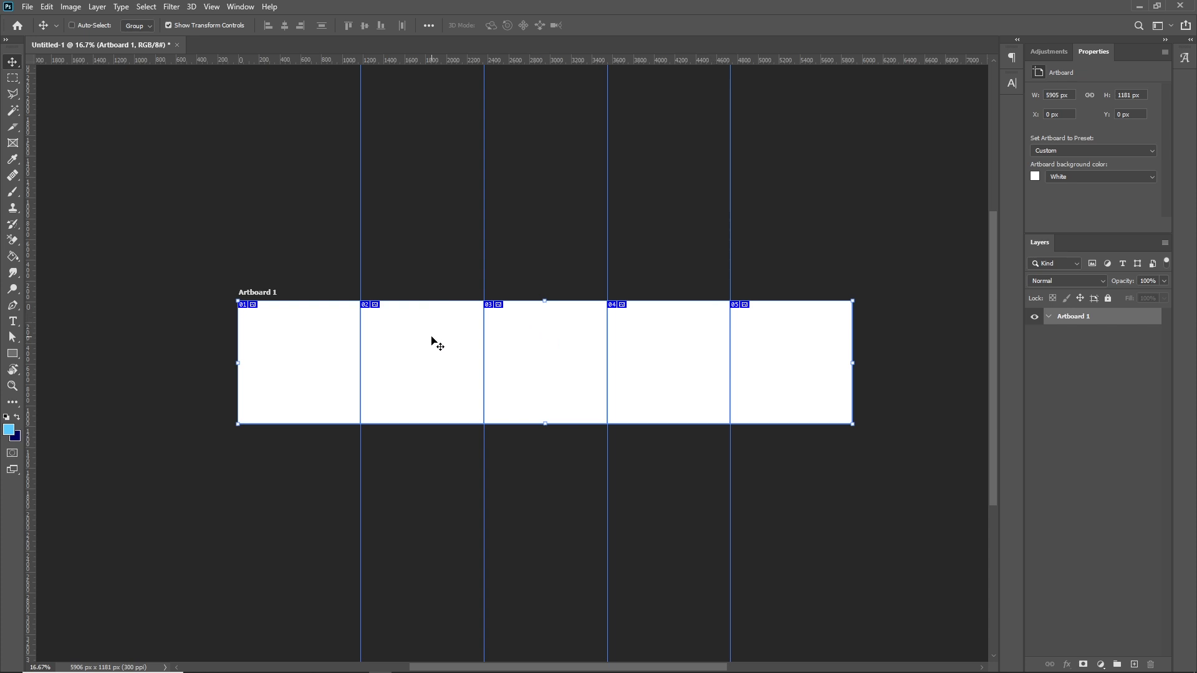
- Draw a square of 1181 px filling the first slice and set its fill colour to black (000000)
scroll(499, 387, "down", 1)
scroll(544, 389, "up", 1)
scroll(547, 390, "up", 2)
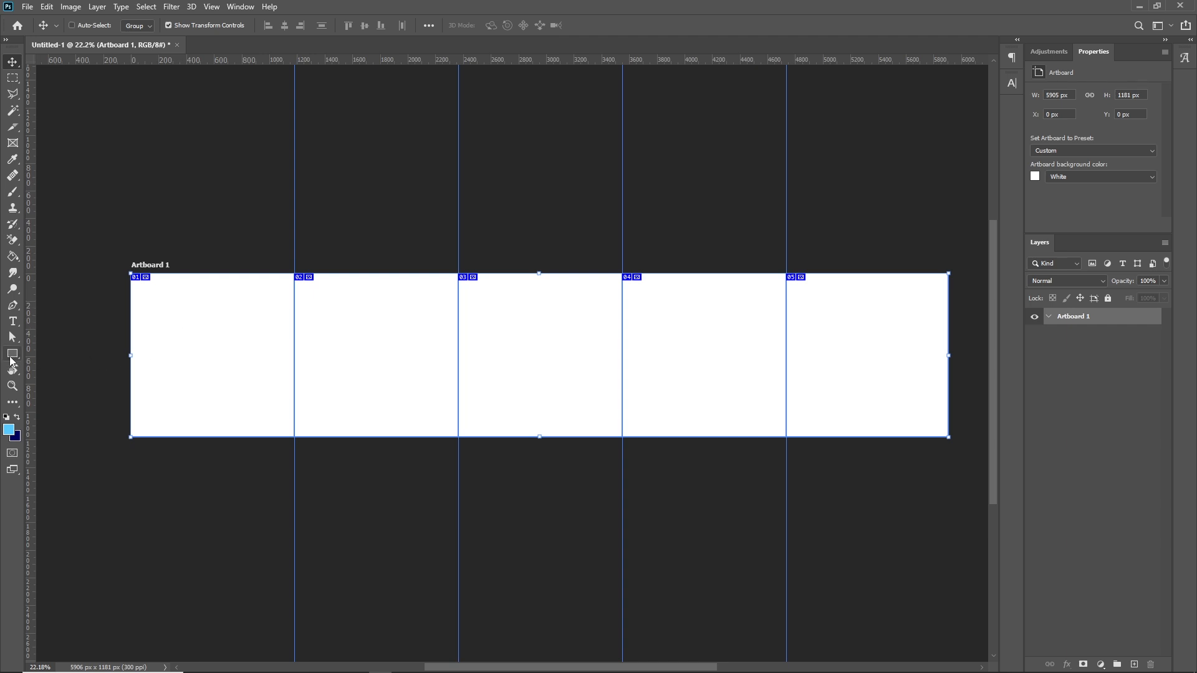
left_click(12, 356)
left_click_drag(127, 270, 294, 443)
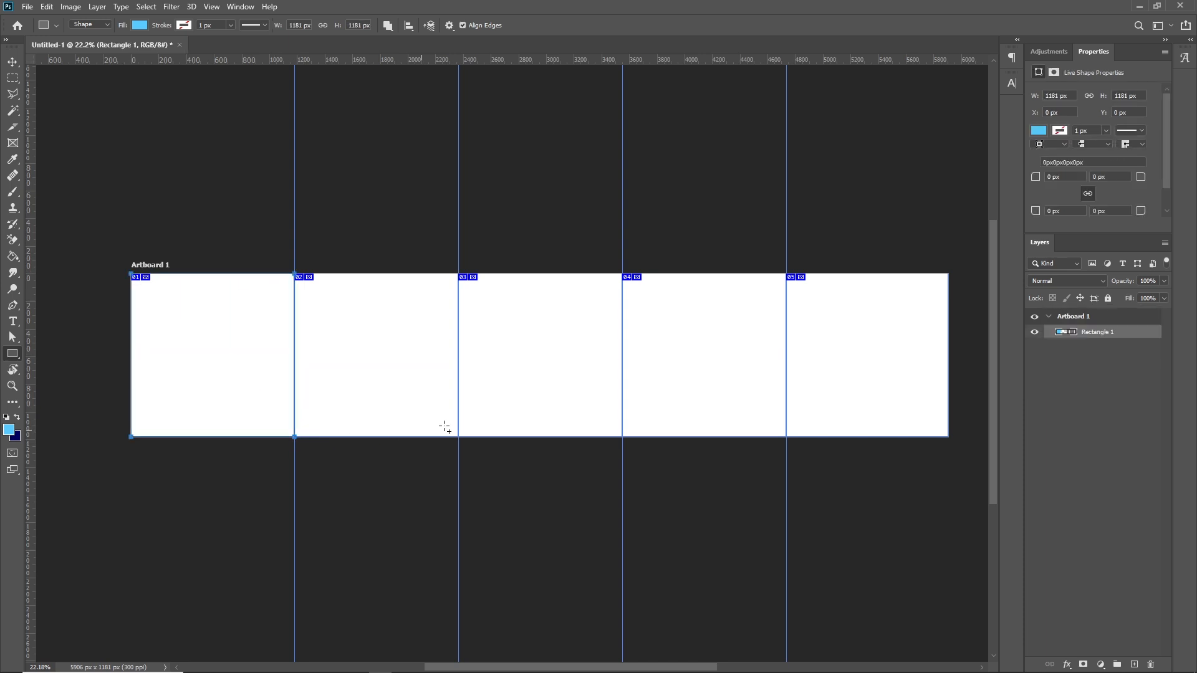
double_click(1064, 333)
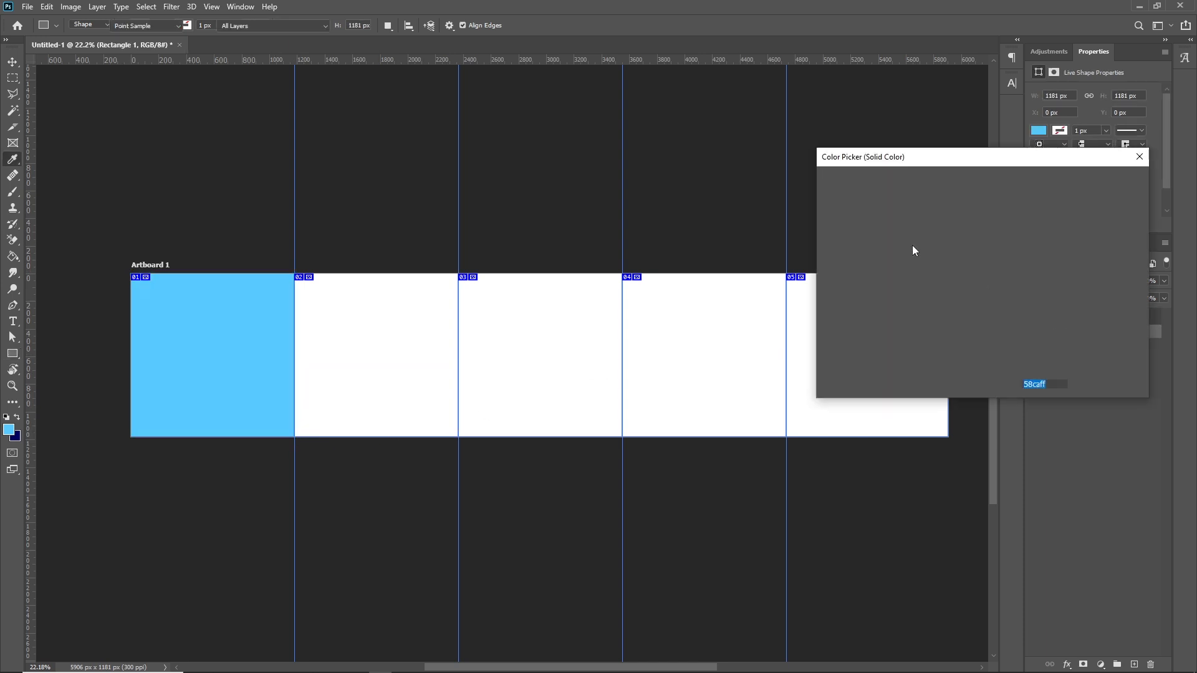
left_click_drag(827, 331, 812, 359)
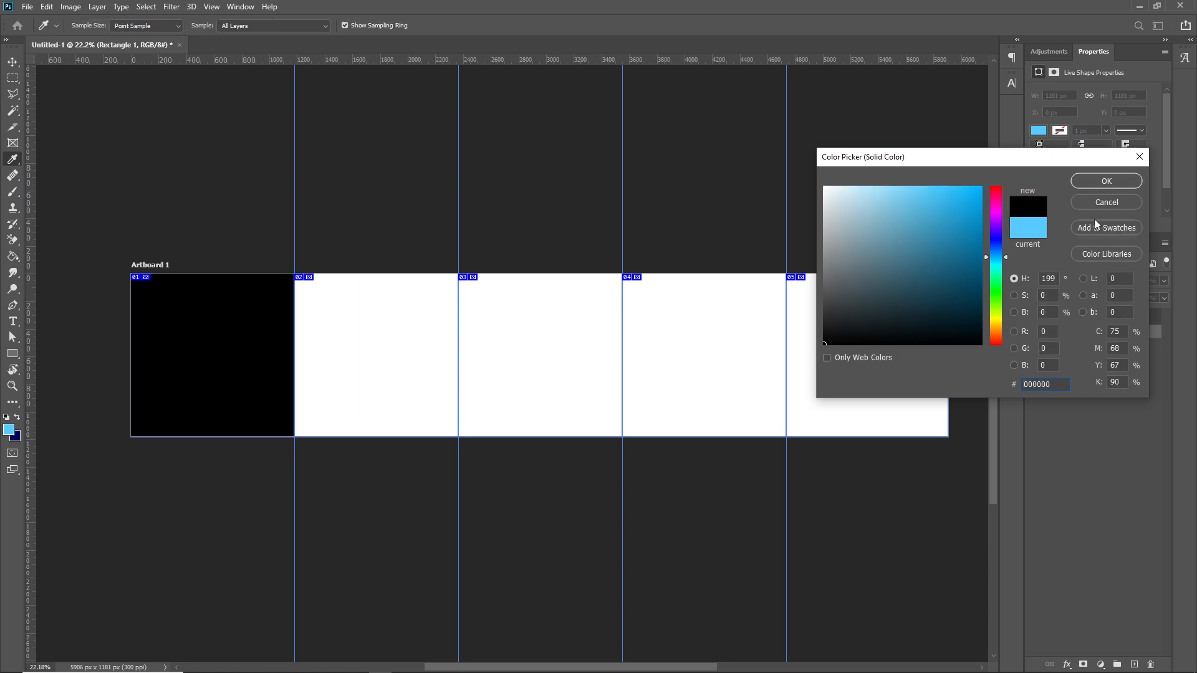
left_click(1093, 182)
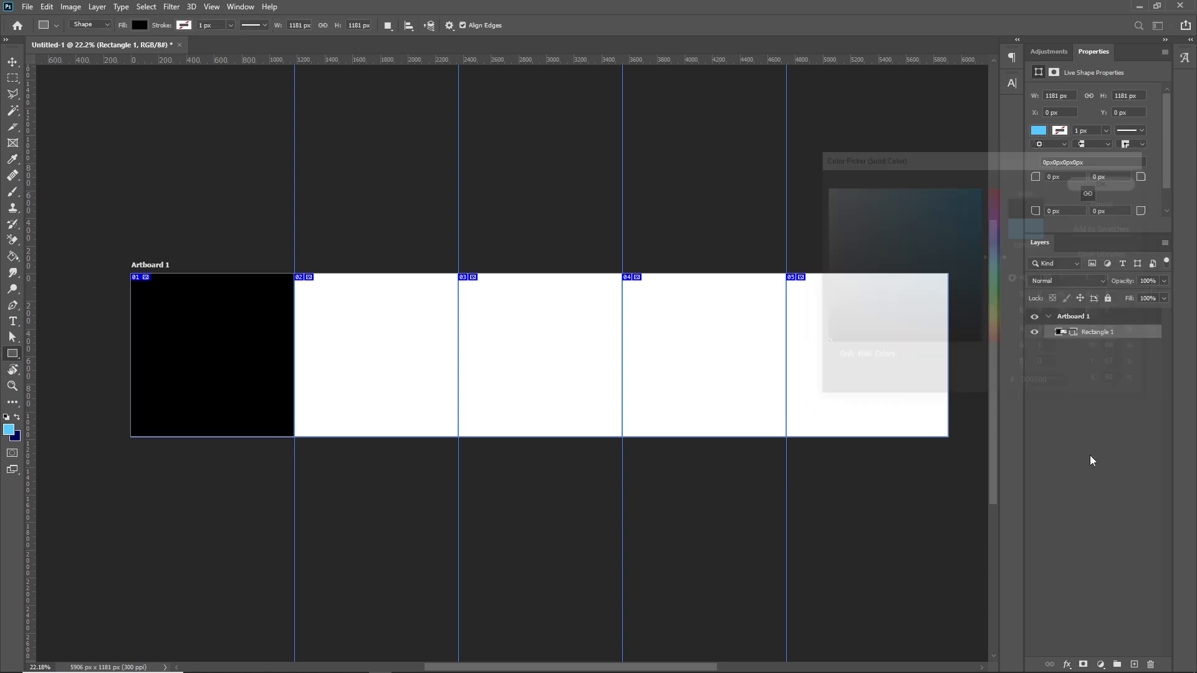
- Add a white (ffffff) Solid Color fill layer and place it beneath the black square inside the artboard
left_click(1100, 664)
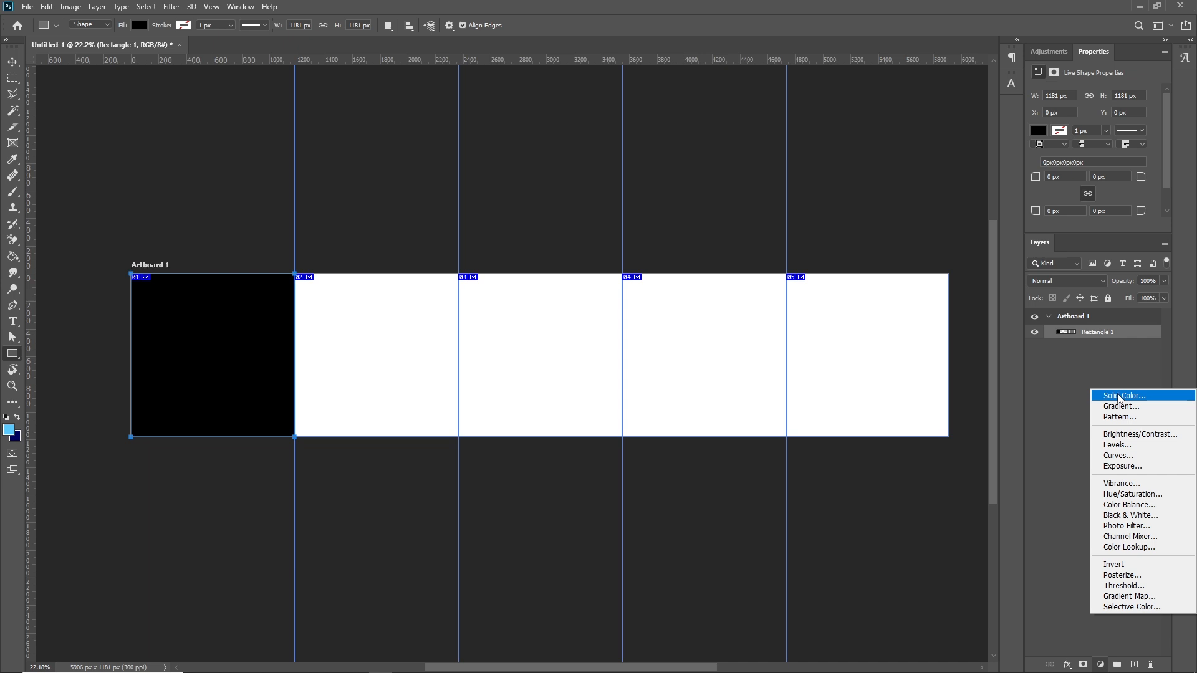
left_click(1119, 397)
left_click_drag(905, 244, 779, 161)
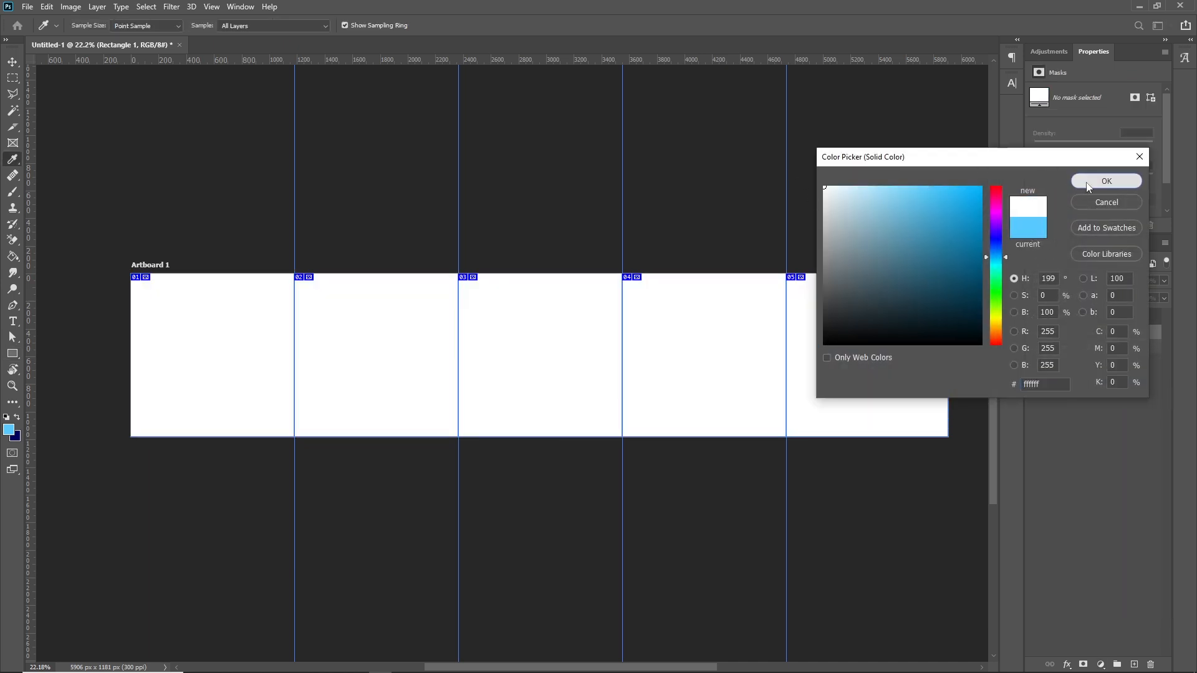
left_click(1088, 186)
left_click_drag(1118, 335, 1120, 358)
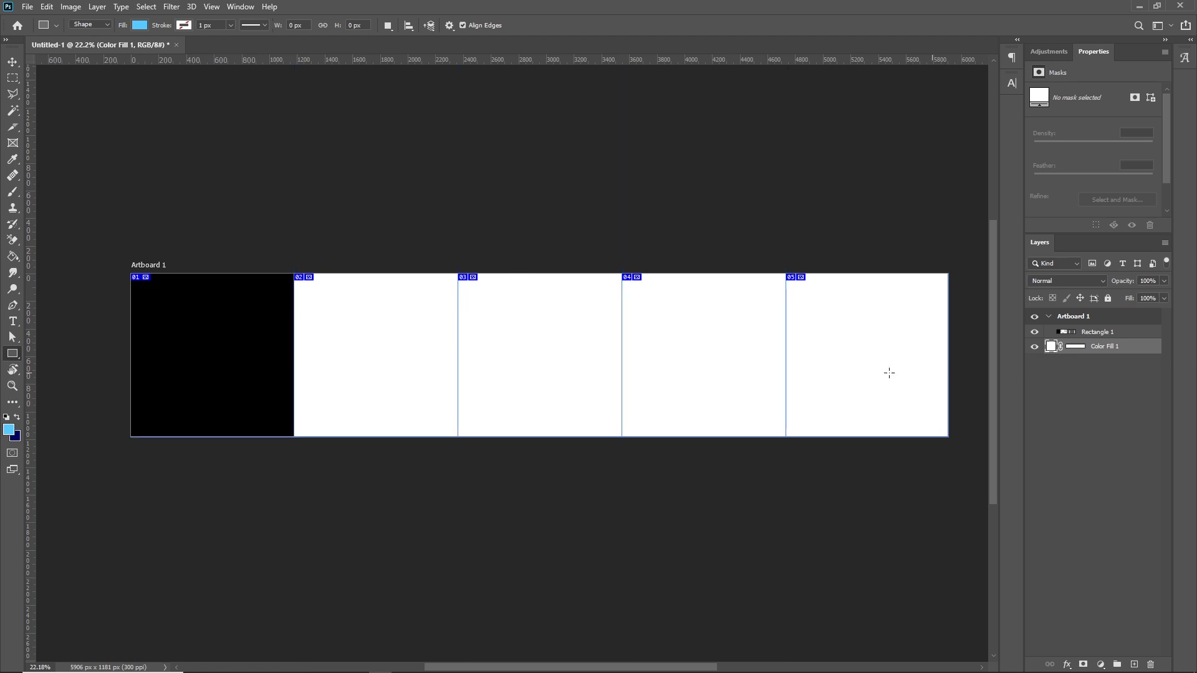
left_click_drag(1116, 346, 1093, 337)
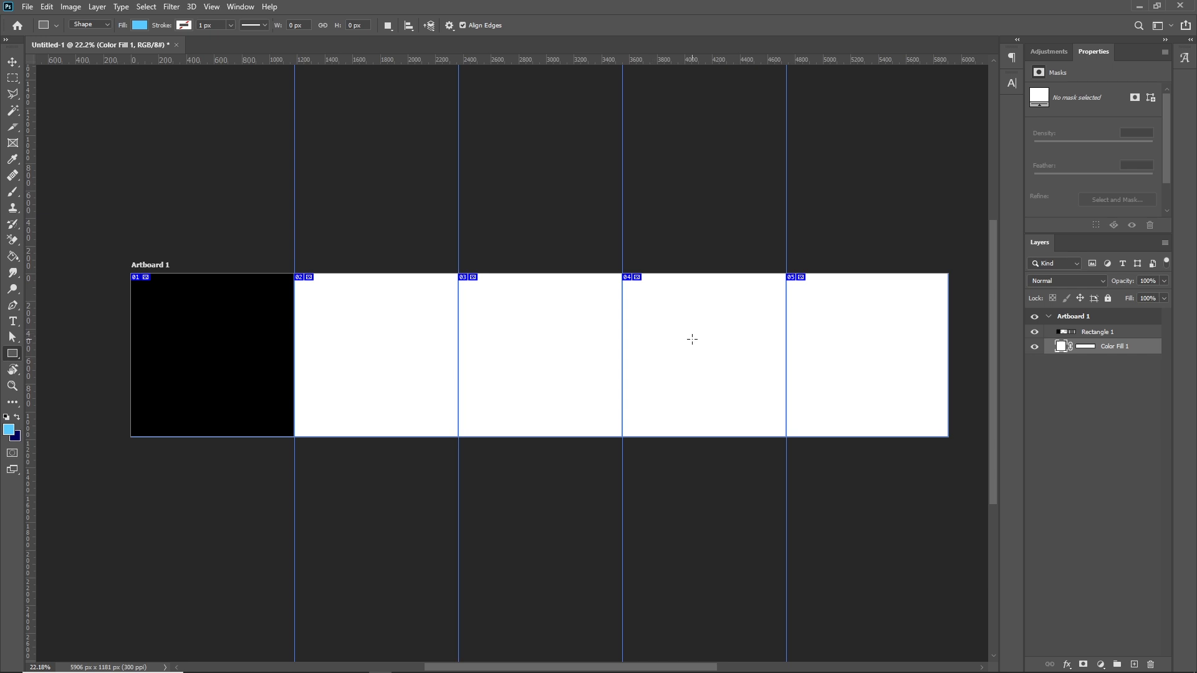
- Place the images Phone 1, Phone 2, Phone 3, download (5), W_White and download (4) from the Tutorial folder into the artboard
key("alt+Tab")
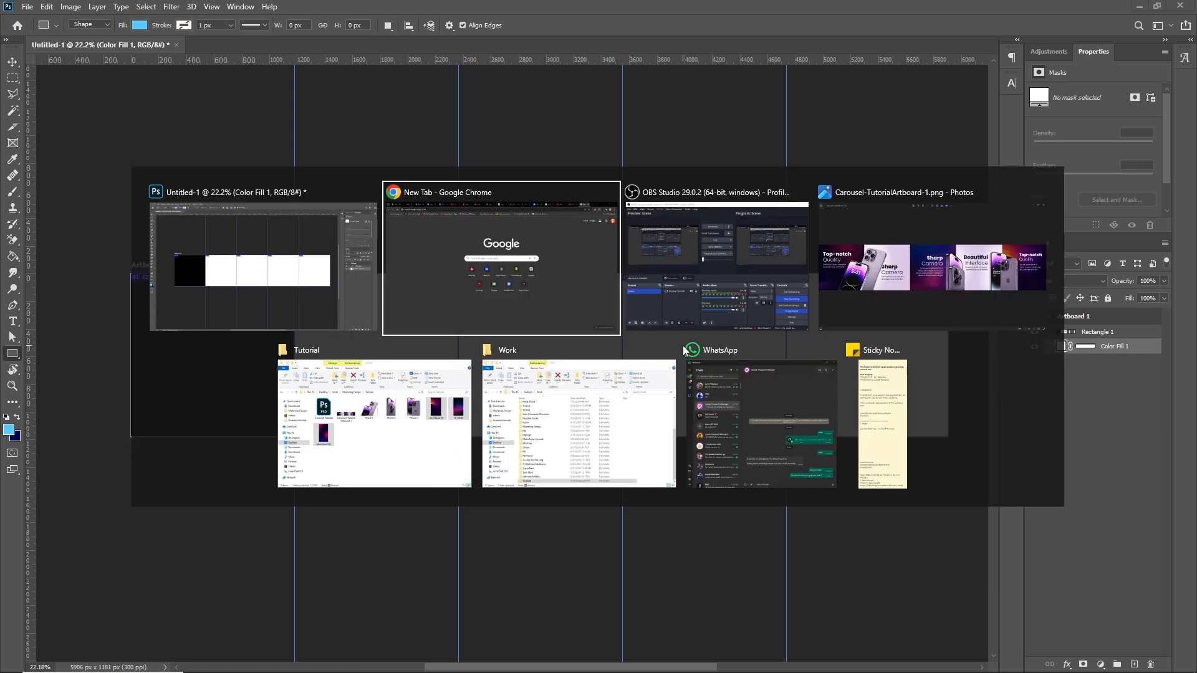
key("alt+Tab")
key("alt+Tab")
key("alt+Tab")
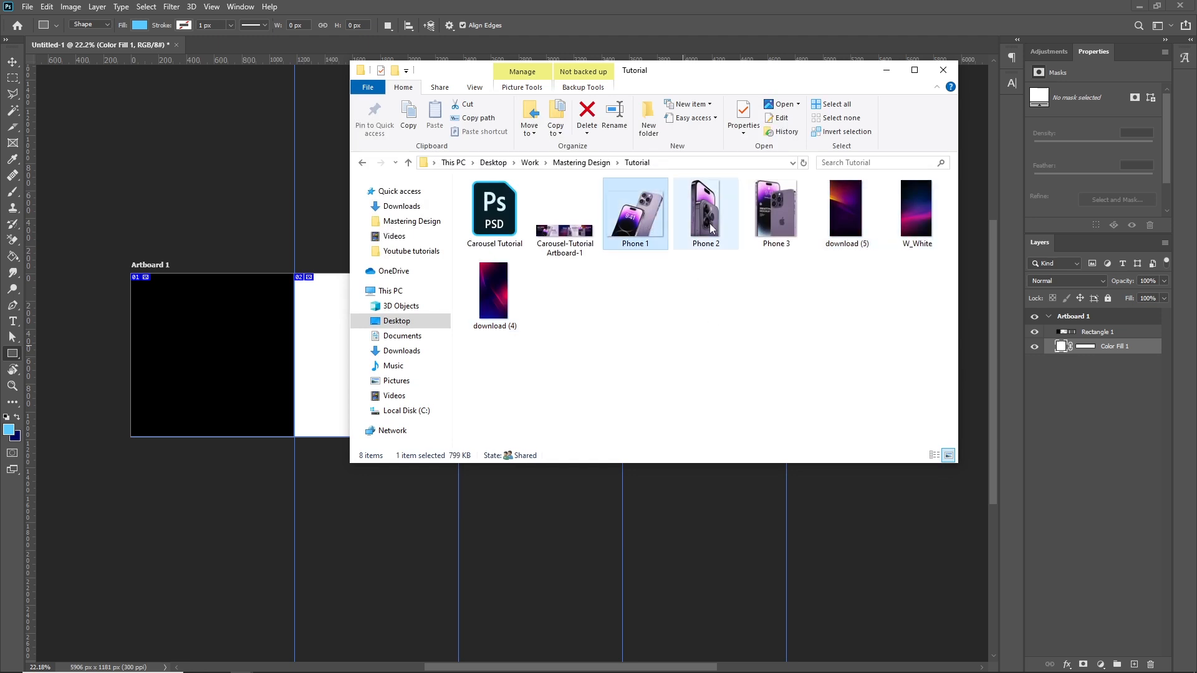
left_click(493, 292, "shift")
left_click_drag(635, 212, 287, 376)
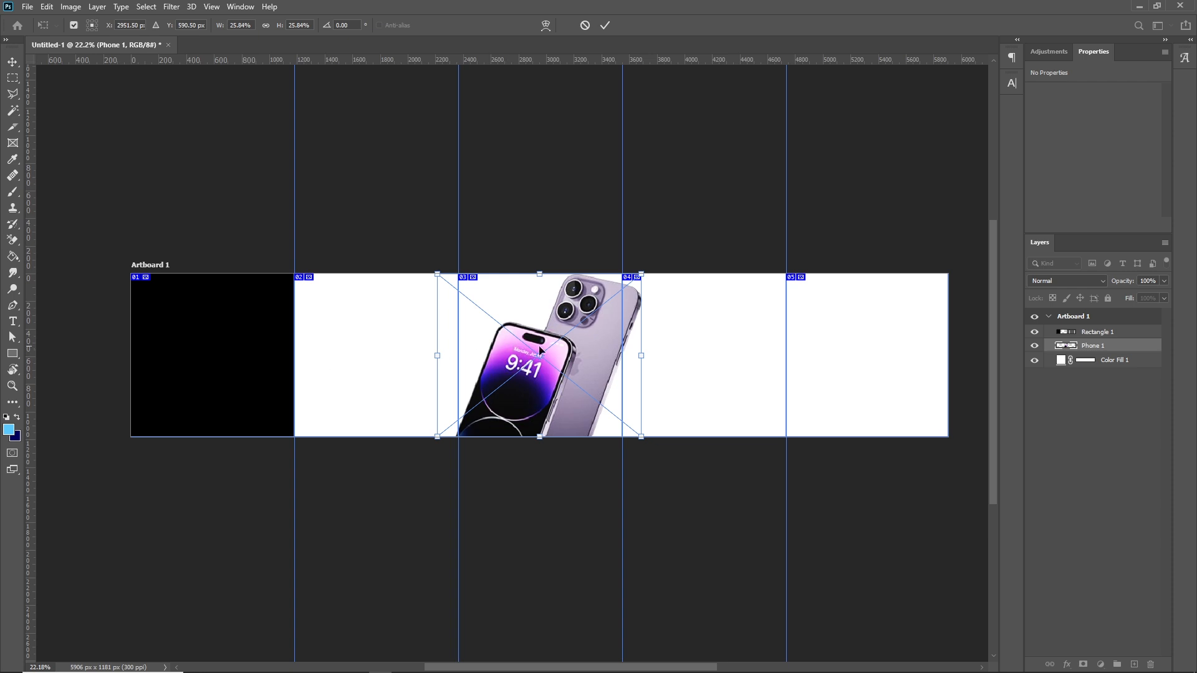
key("u")
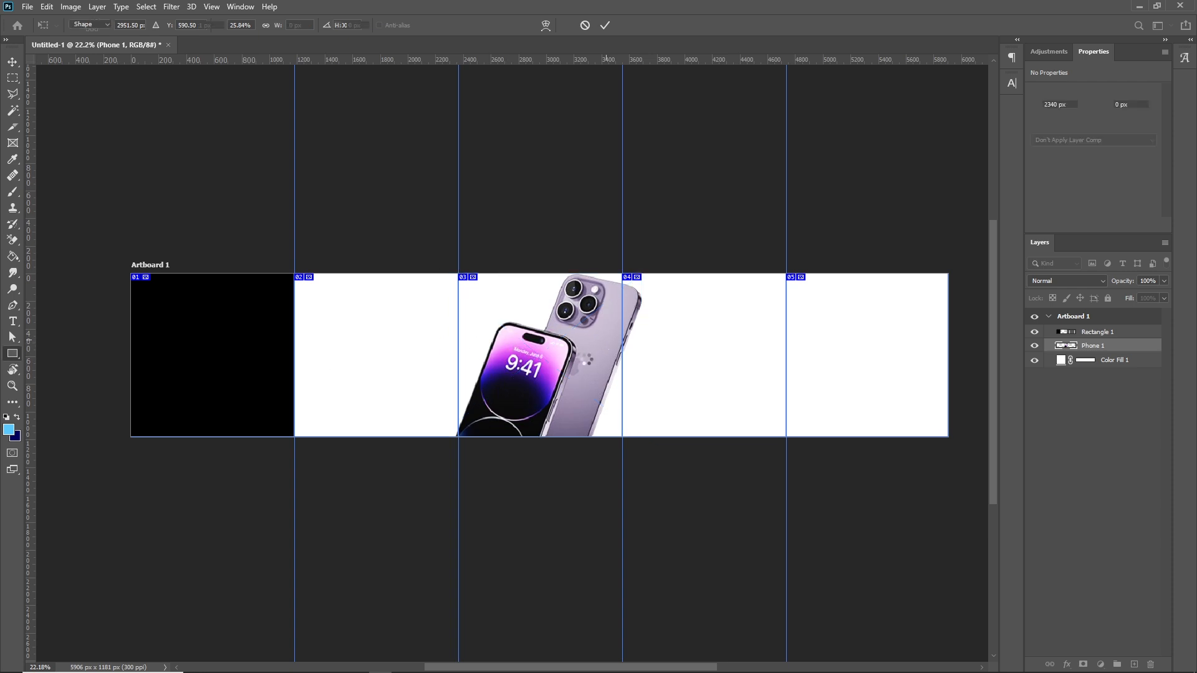
key("Return")
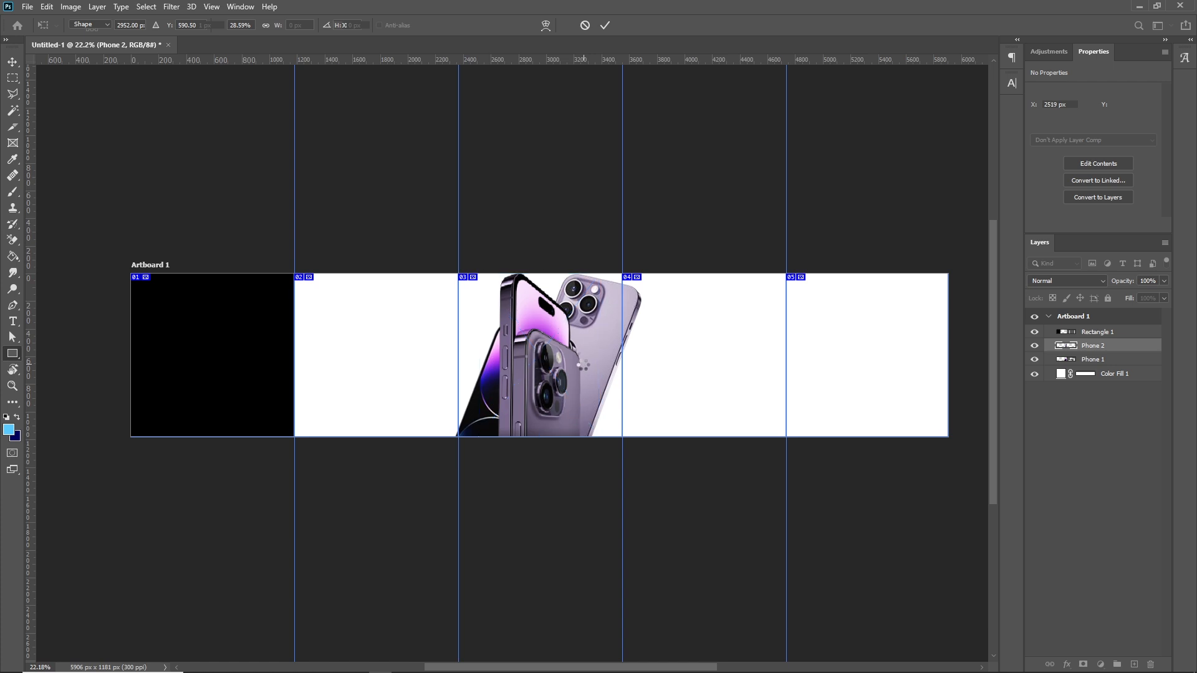
key("Return")
key("Return")
key("Return")
key("Return")
key("Return")
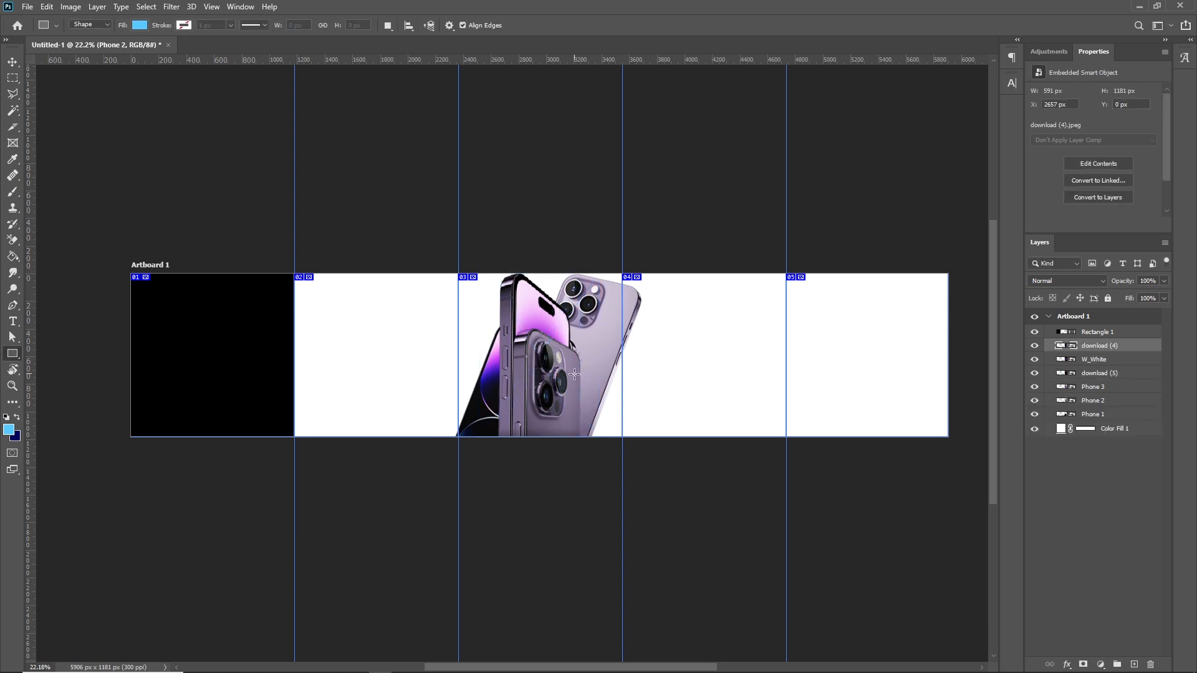
- Move the Phone 1 image across the boundary of the first and second slices and place the black square layer beneath it
left_click(1102, 414)
key("v")
key("alt+v")
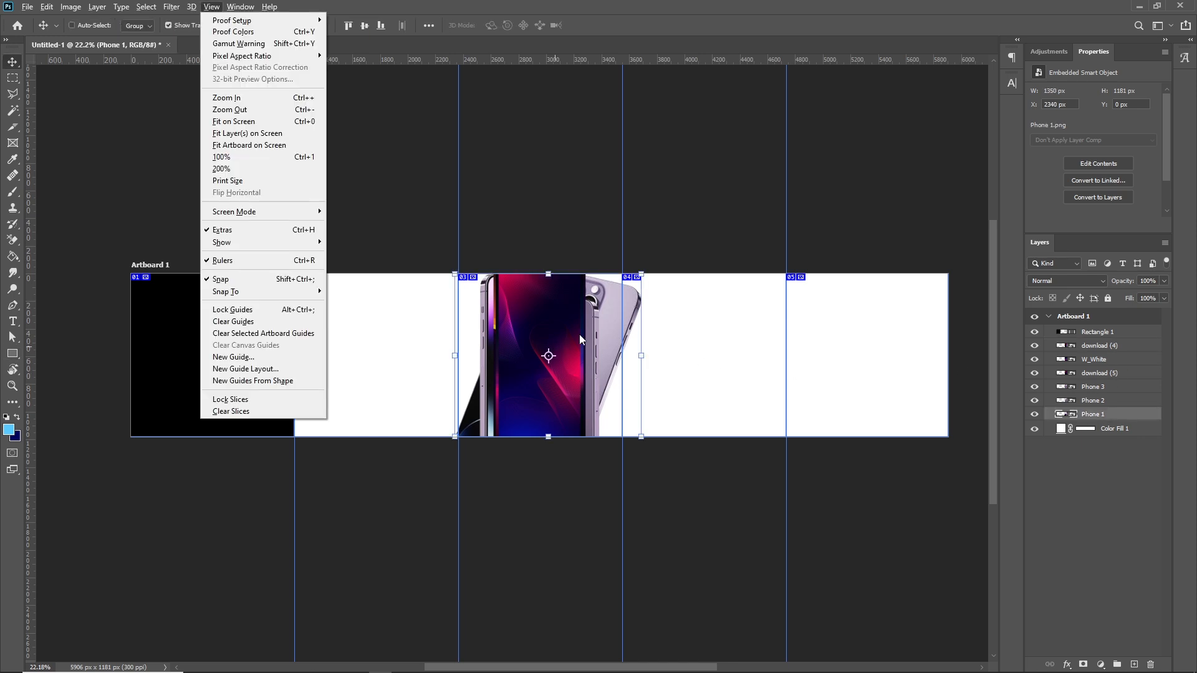
left_click(587, 324)
left_click_drag(602, 317, 370, 317)
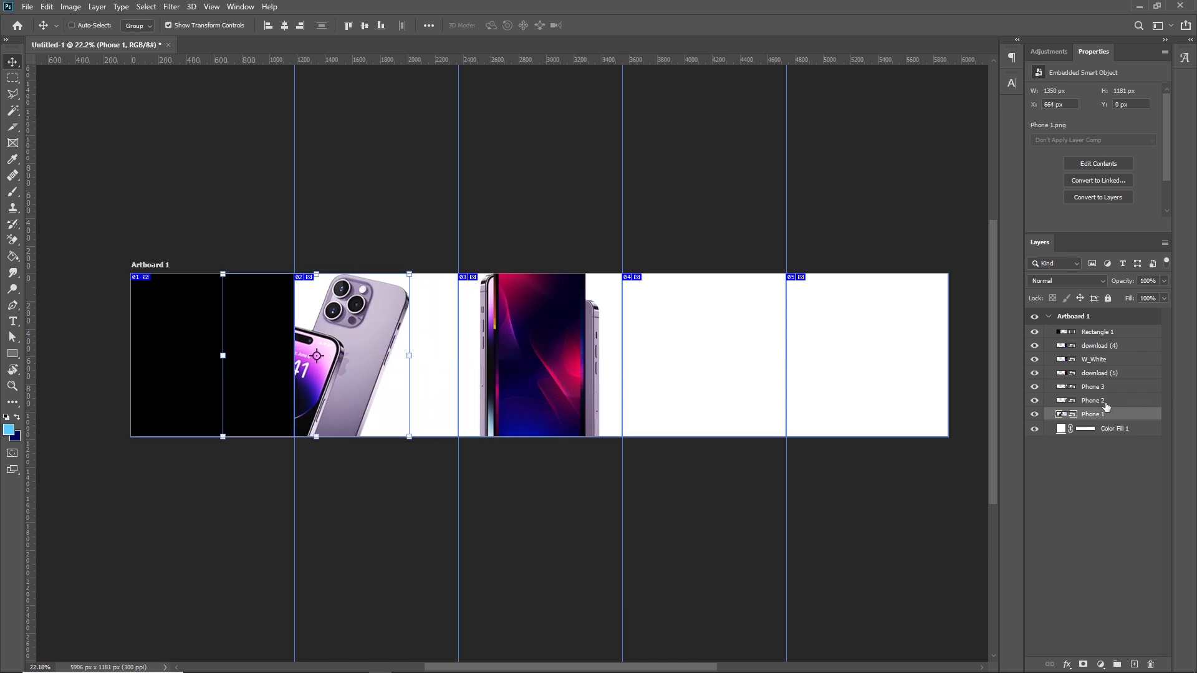
left_click_drag(1104, 336, 1110, 416)
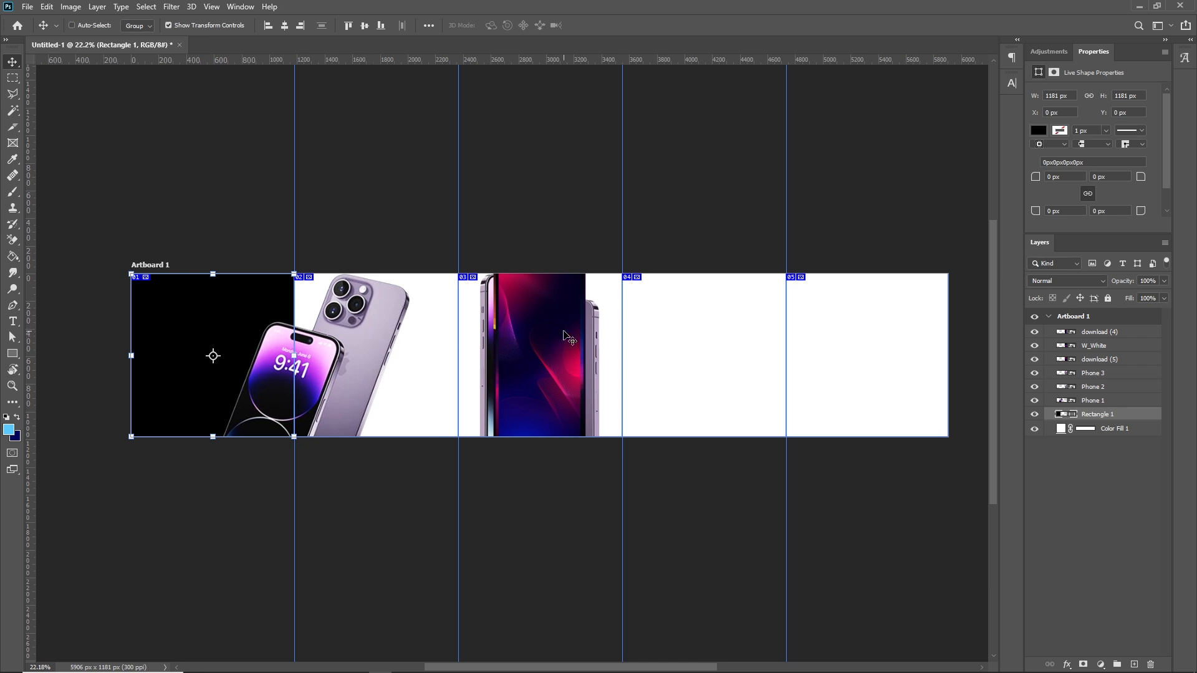
- Move download (4) over the first slice, enlarge it to about 1258 × 2513 px, and place its layer beneath Phone 1
left_click(512, 344, "ctrl")
left_click_drag(513, 344, 304, 361)
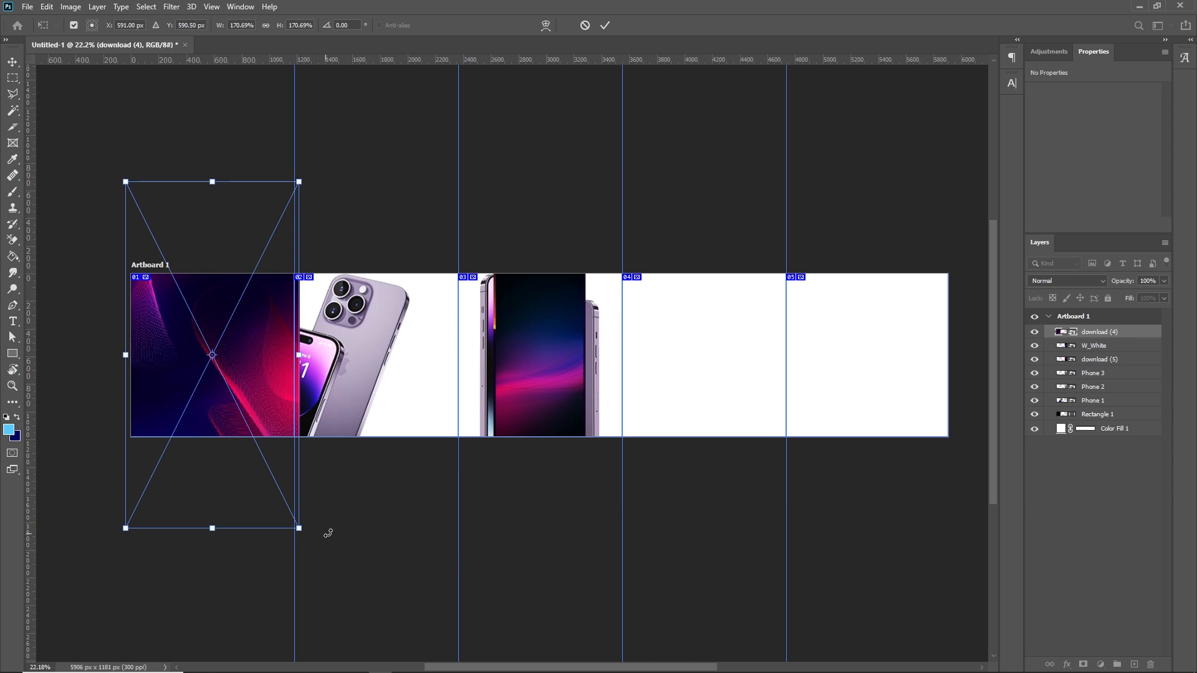
key("Return")
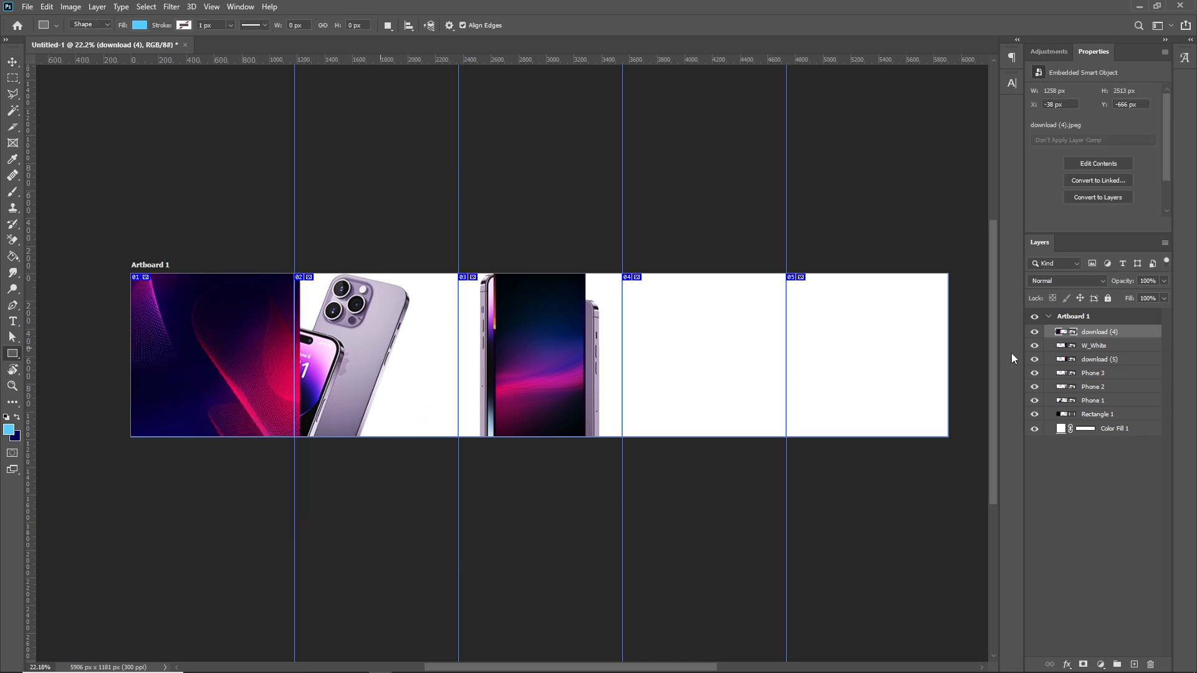
left_click_drag(1130, 333, 1135, 404)
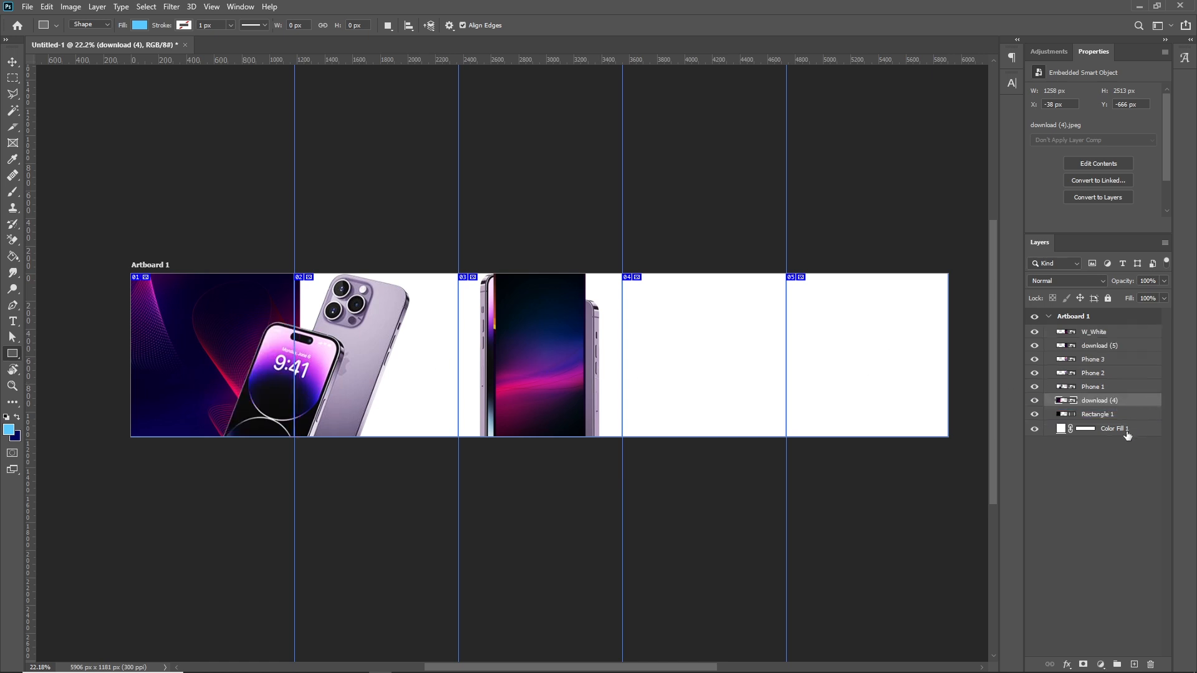
- Set the Color Fill 1 background layer to black (000000)
left_click(1120, 416)
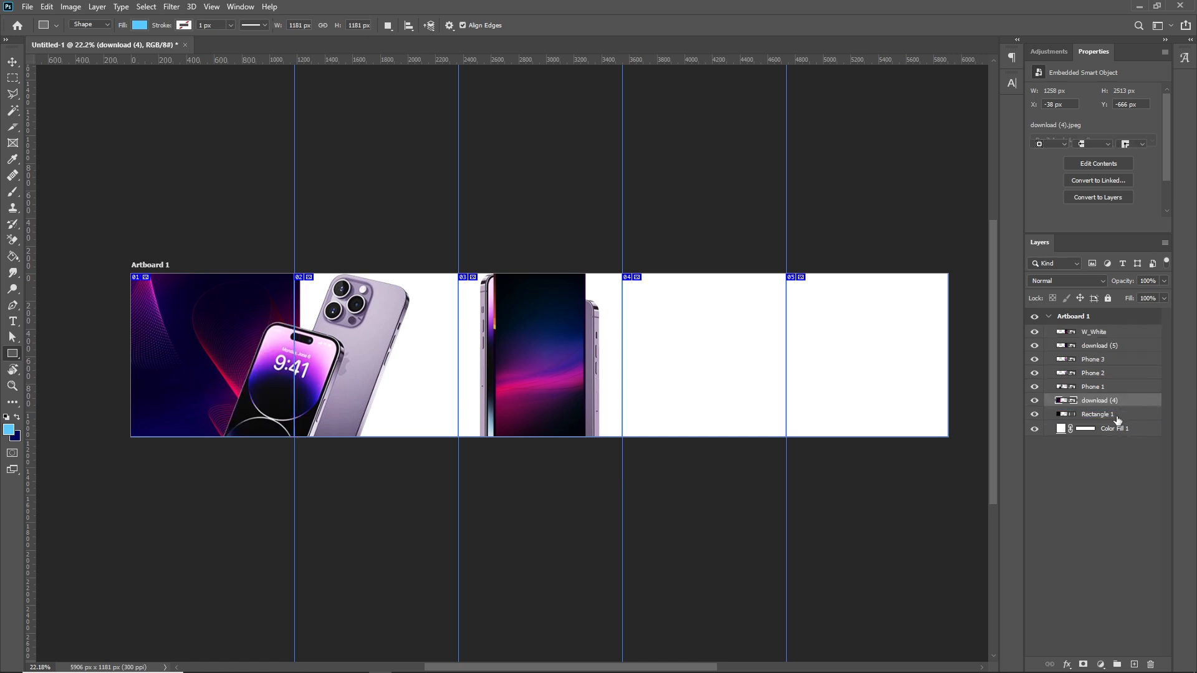
double_click(1061, 432)
left_click_drag(885, 323, 813, 359)
left_click(1106, 181)
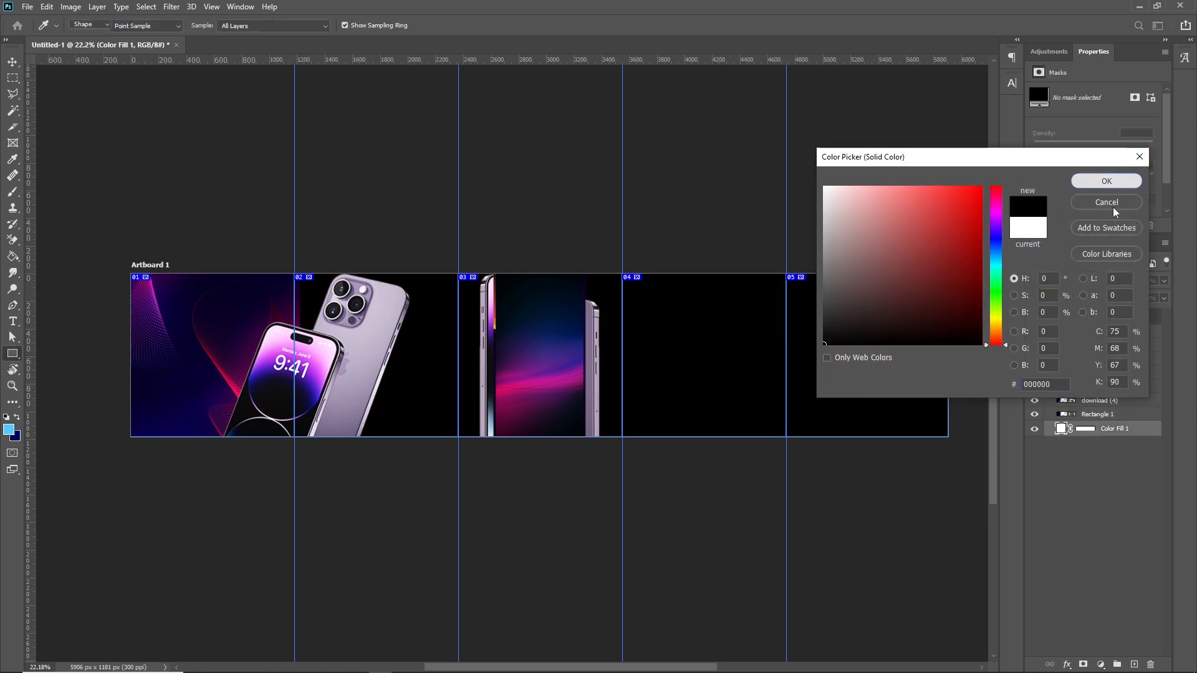
- Recolour the square Rectangle 1 to light grey (e4e4e4) and move it to fill the second slice
double_click(1061, 415)
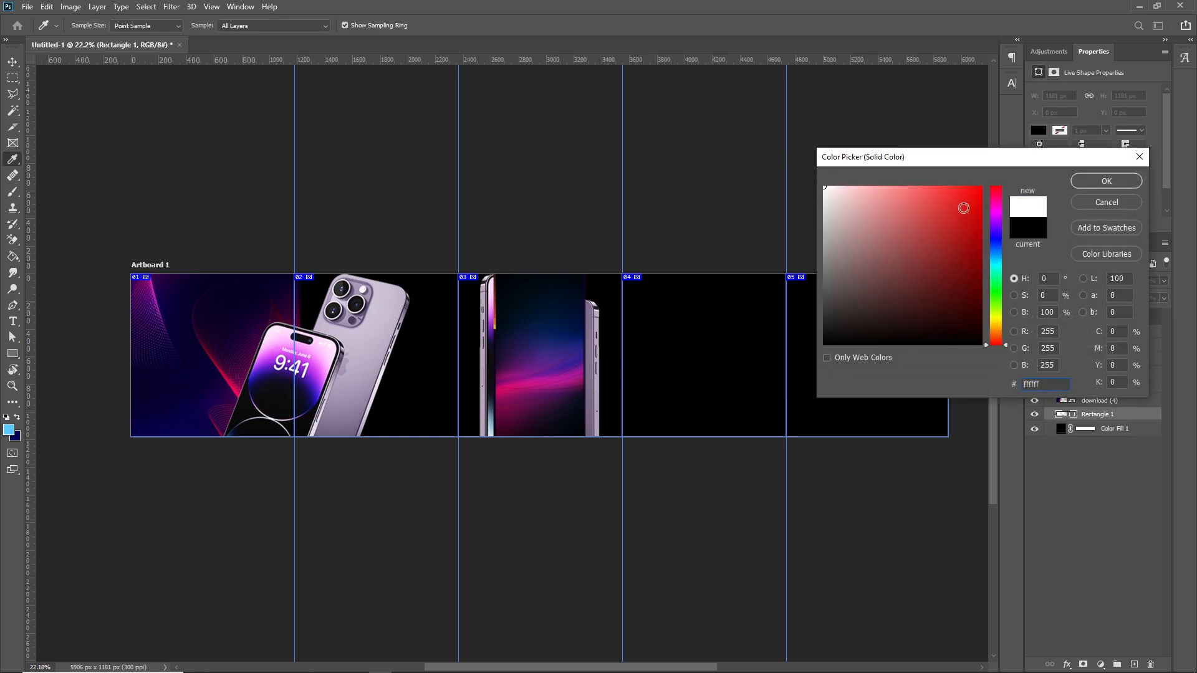
left_click_drag(960, 197, 811, 204)
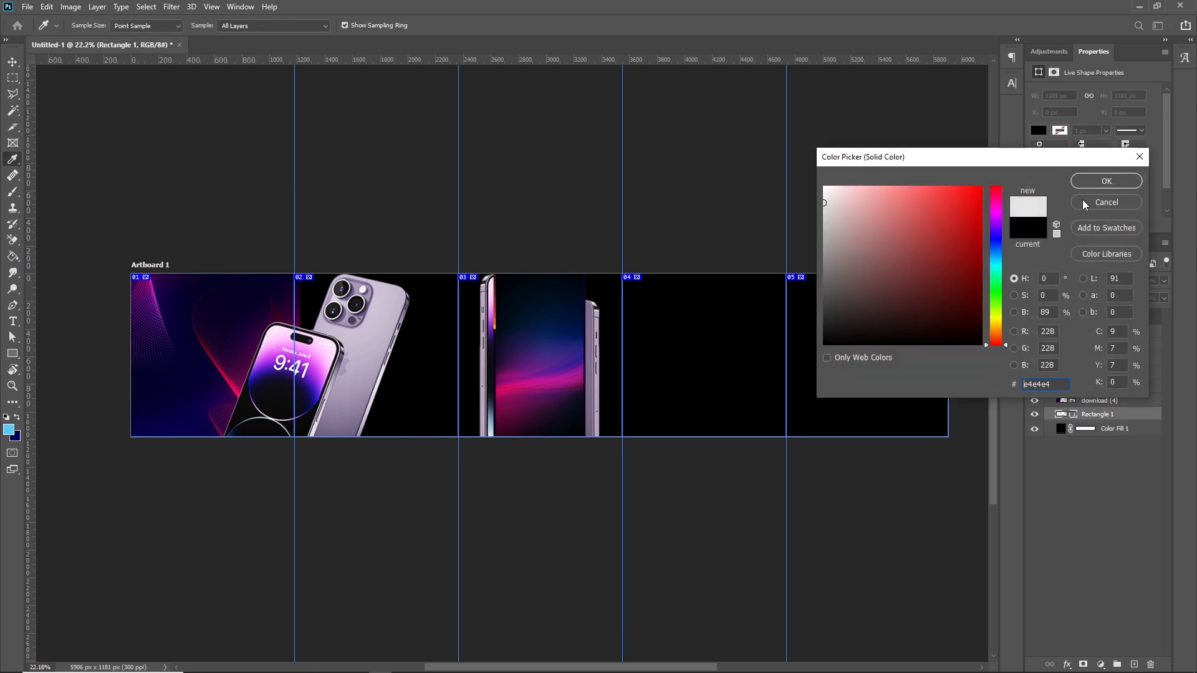
left_click(1105, 182)
key("v")
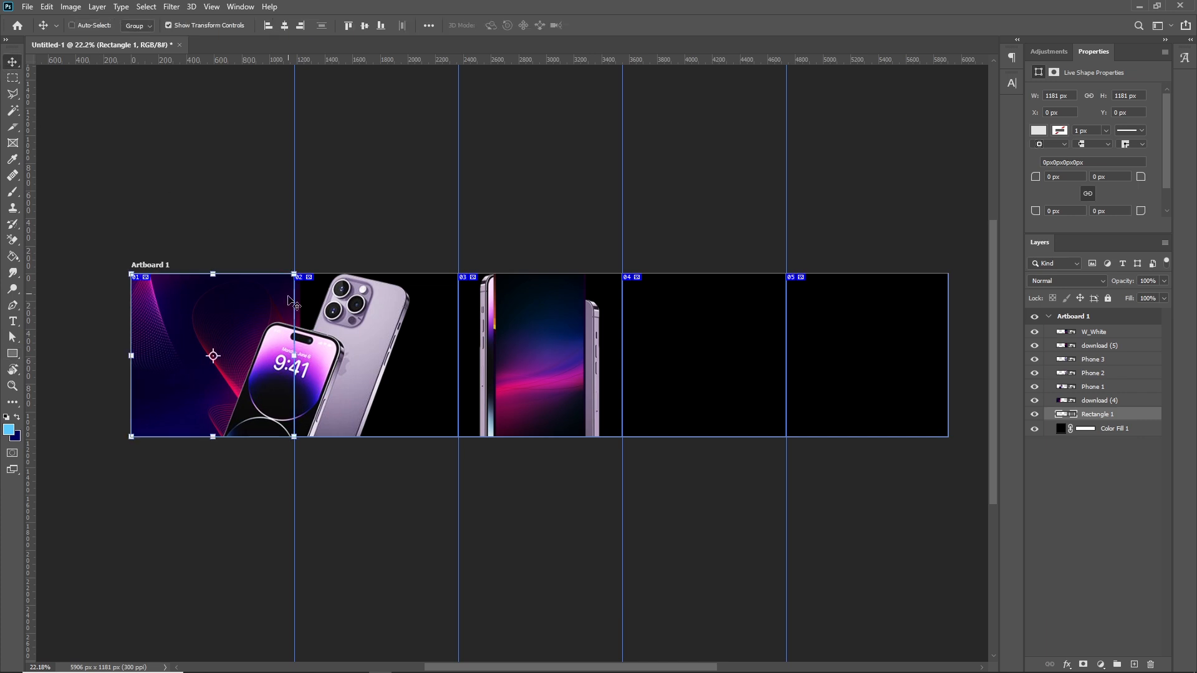
left_click_drag(245, 321, 406, 329)
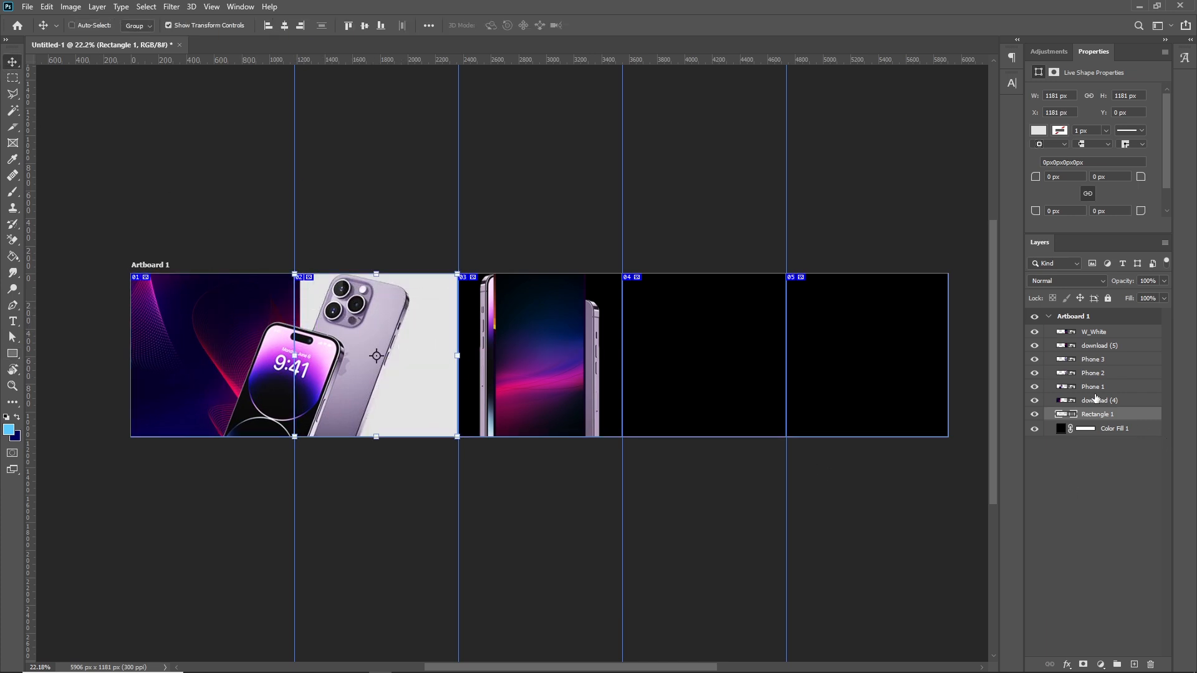
- Place the download (4) layer beneath Rectangle 1 and lower its opacity to 47%
left_click_drag(1097, 403, 1096, 422)
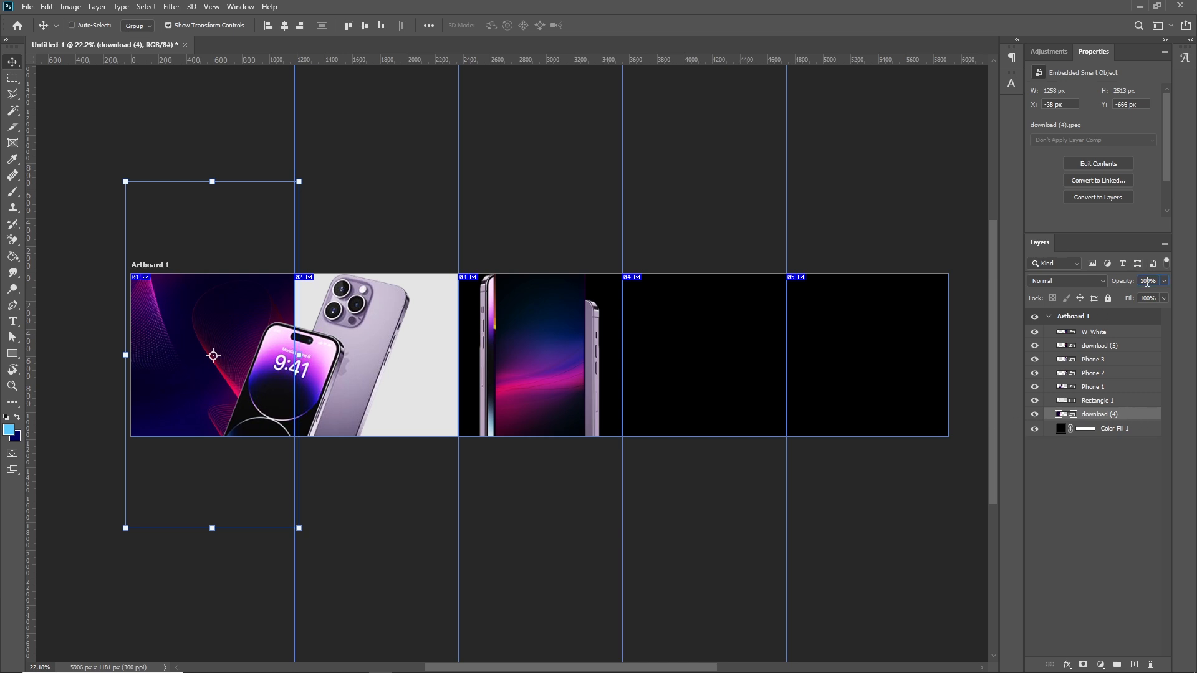
type("30")
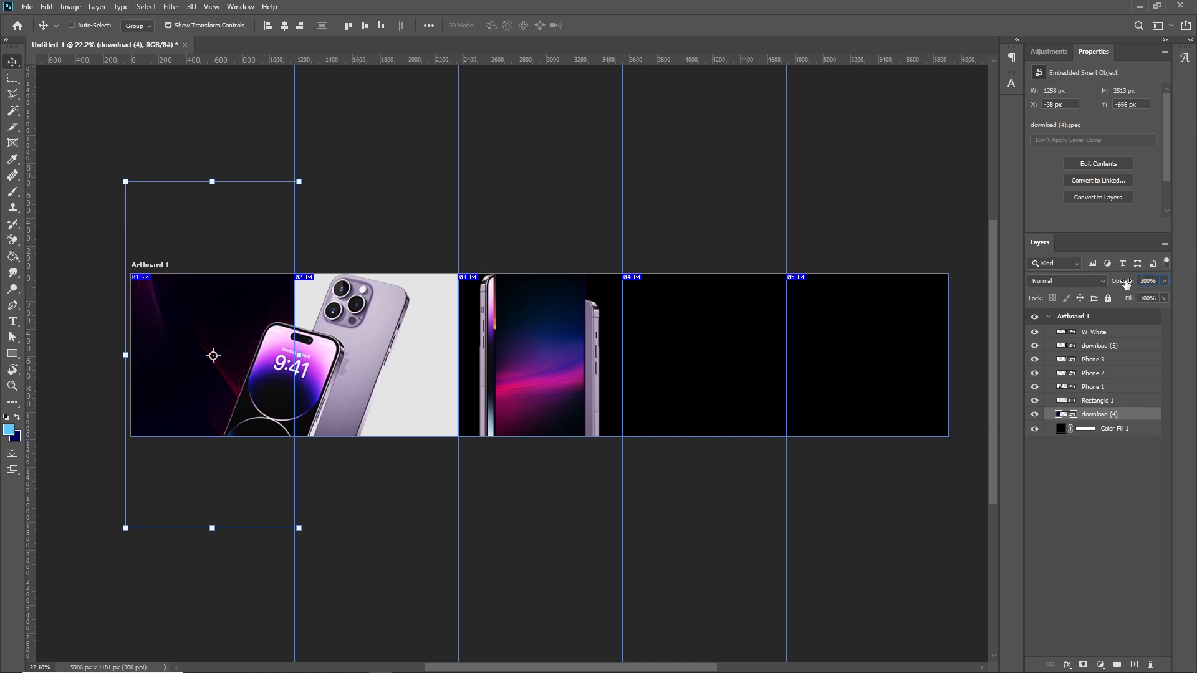
key("Return")
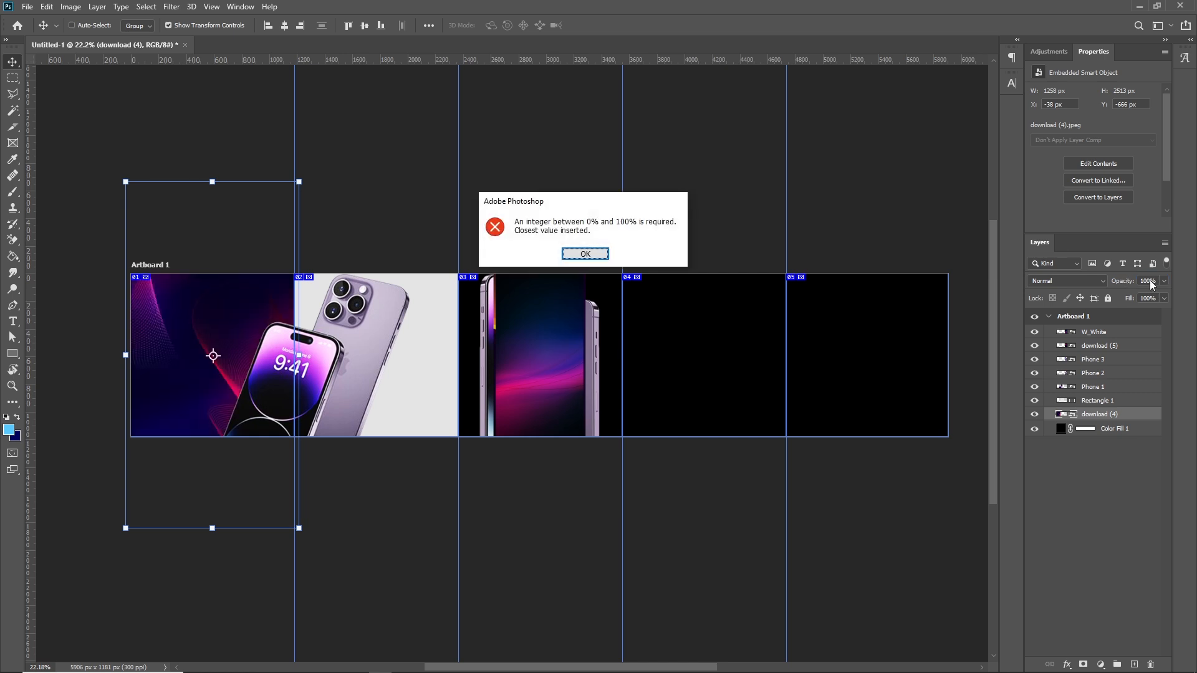
left_click(589, 255)
left_click_drag(1124, 282, 1091, 289)
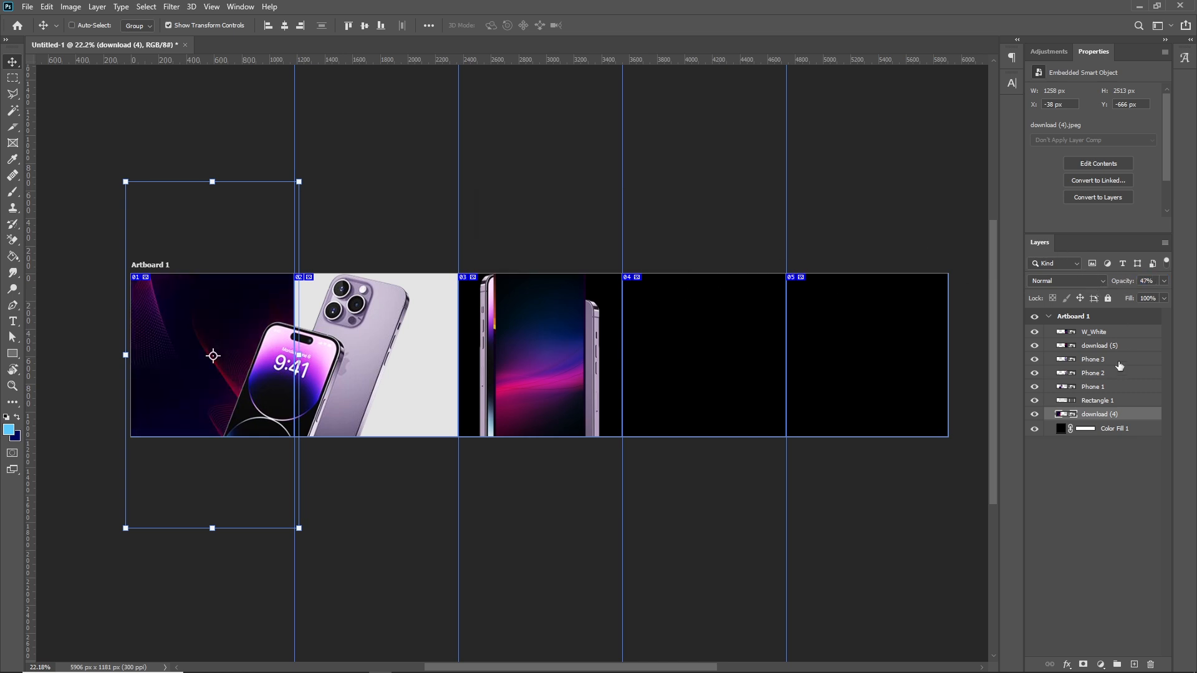
- Set the Color Fill 1 background to the dark blue 0f2266 sampled from the W_White image
double_click(1062, 430)
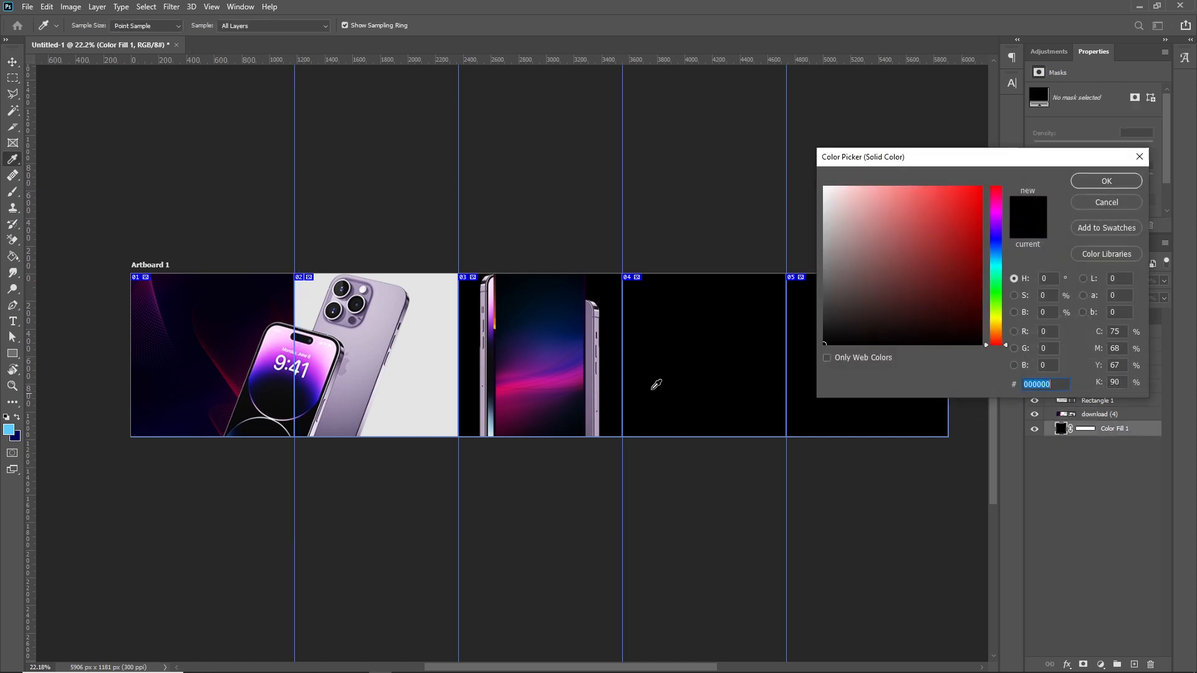
left_click(556, 341)
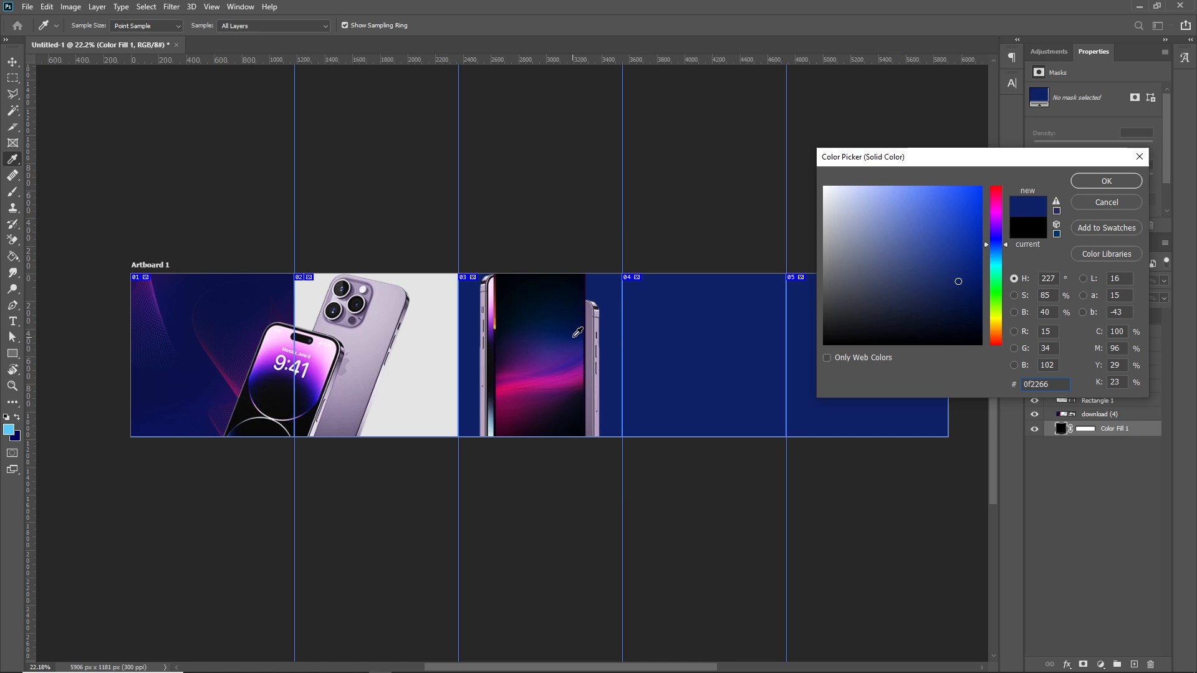
left_click(1106, 181)
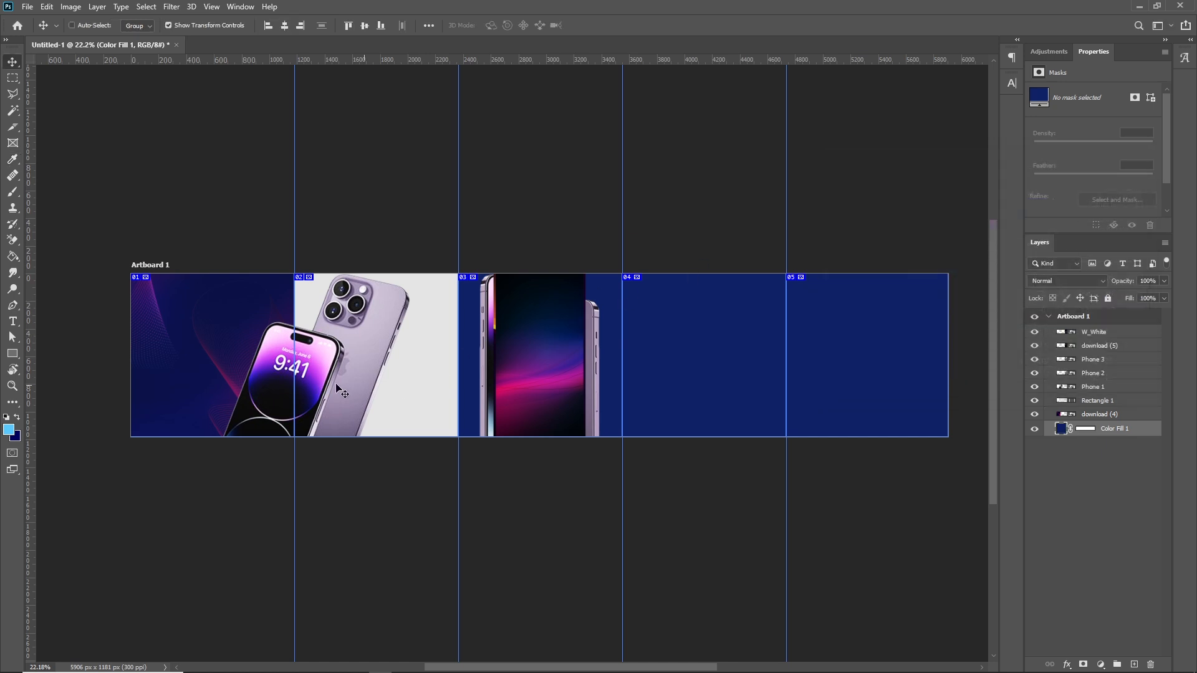
- Move Phone 1 lower and centre it on the boundary between the first two slices, at about X 506, Y 175 px
left_click_drag(274, 362, 410, 346)
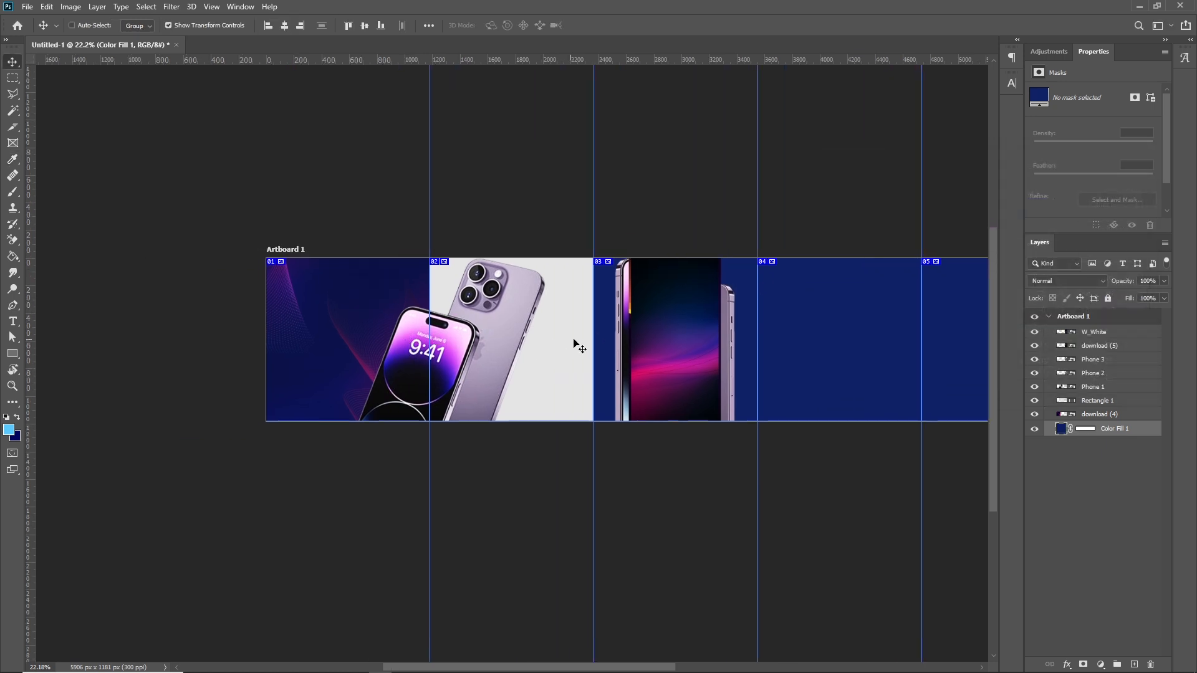
left_click(501, 315, "ctrl")
left_click_drag(511, 294, 485, 315)
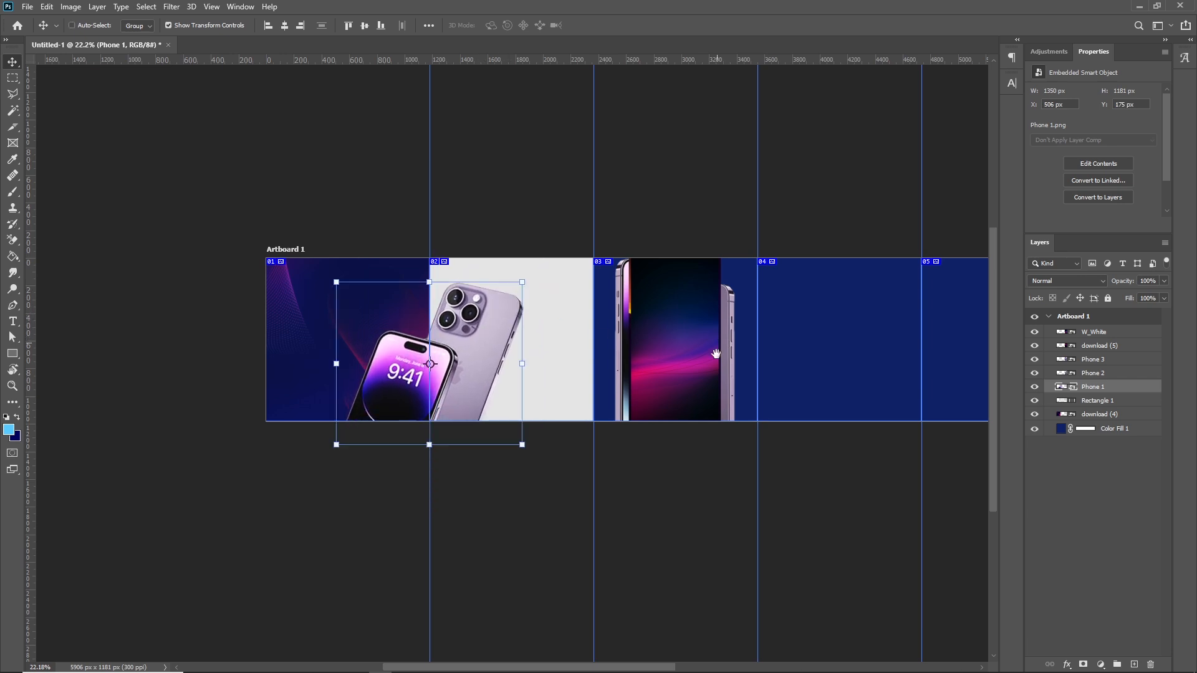
- Move Phone 3 onto the boundary between the third and fourth slices and lower it to about Y 175 px
left_click_drag(704, 341, 535, 377)
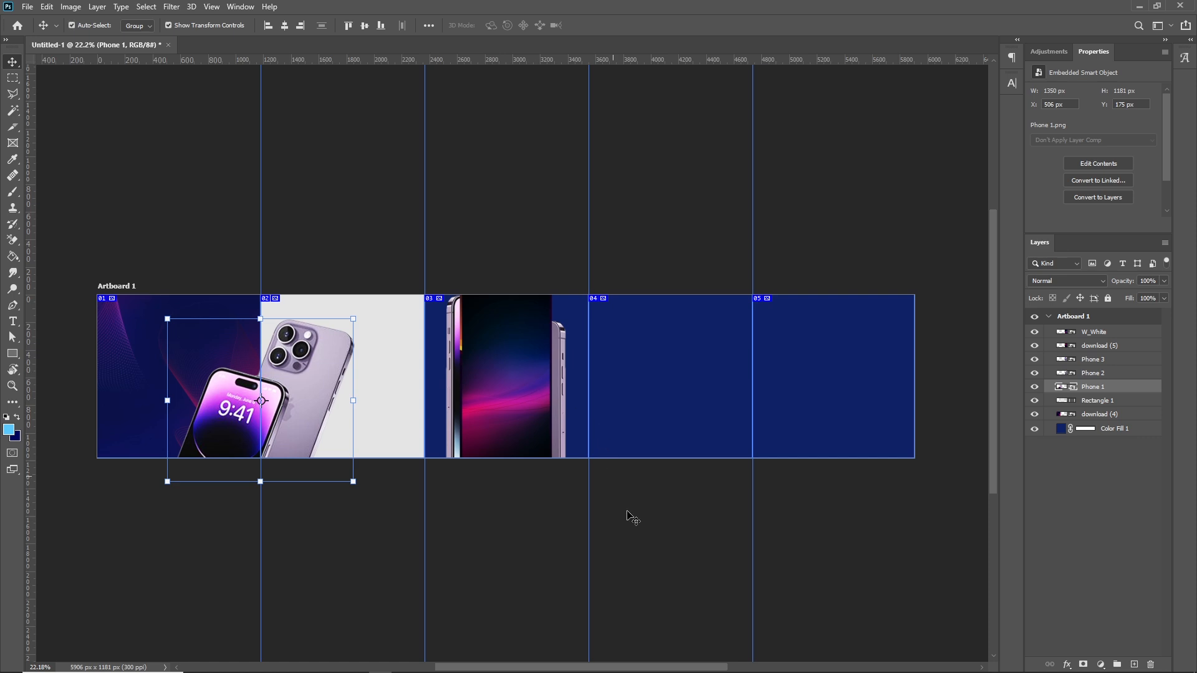
left_click(627, 512, "ctrl")
left_click(557, 406, "ctrl")
left_click_drag(533, 404, 618, 411)
left_click_drag(619, 354, 619, 373)
- Move the W_White image to the start of the third slice and the download (5) image into the fifth slice
left_click(492, 360, "ctrl")
left_click_drag(512, 357, 469, 355)
left_click(542, 351, "ctrl")
left_click_drag(542, 351, 885, 351)
- Position Phone 2, lowered, on the boundary between slices three and four, and Phone 3 across the boundary between slices four and five
left_click(514, 379, "ctrl")
left_click_drag(514, 378, 758, 378)
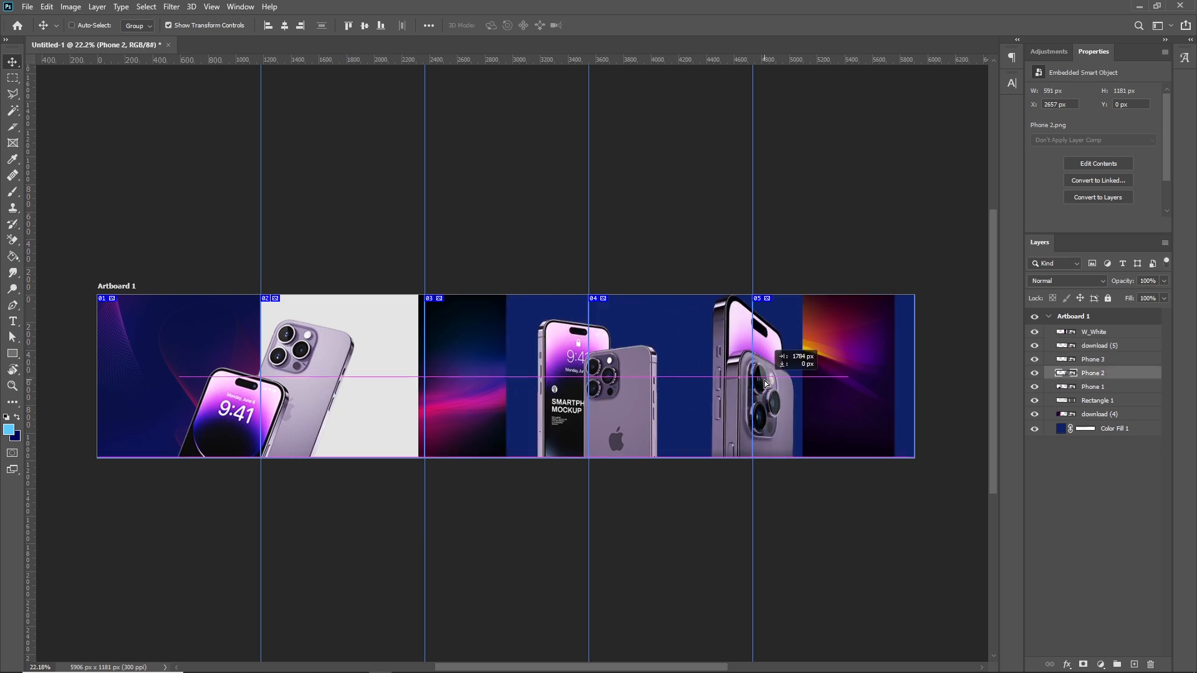
left_click(602, 416, "ctrl")
left_click_drag(602, 416, 760, 416)
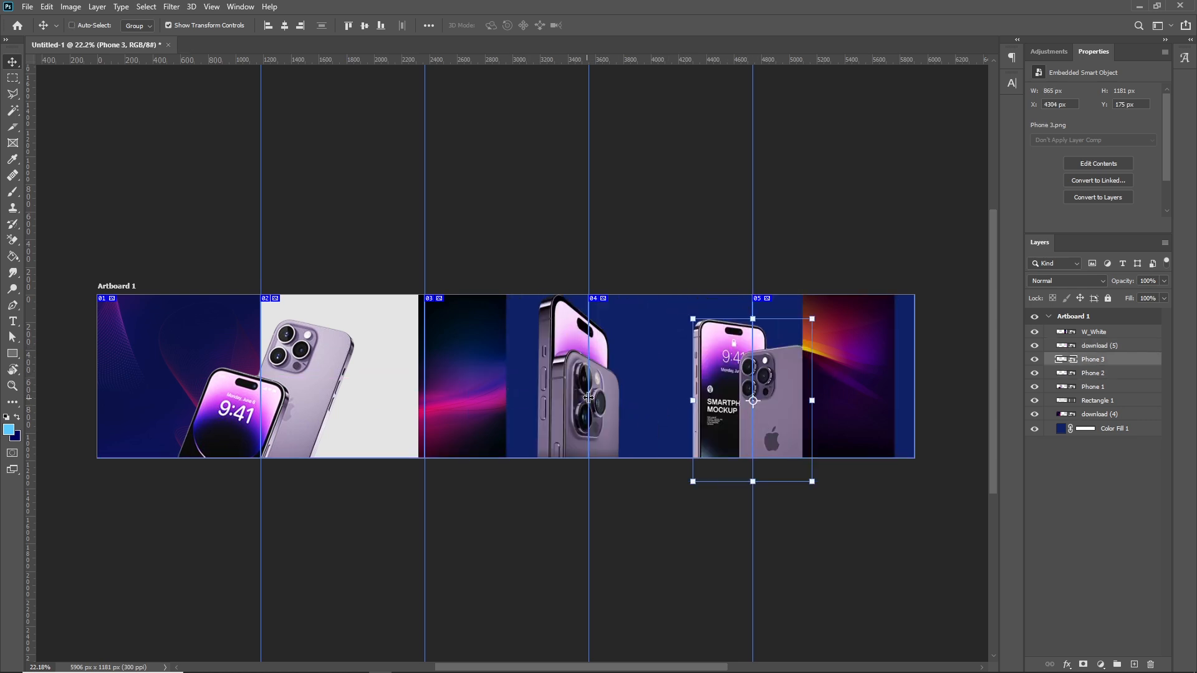
left_click(607, 374, "ctrl")
left_click_drag(607, 374, 616, 390)
left_click(780, 386, "ctrl")
left_click_drag(785, 389, 805, 389)
- Align download (5) with the fifth slice and enlarge it to about 1215 × 2157 px to cover the slice
left_click(866, 381, "ctrl")
left_click_drag(894, 378, 871, 394)
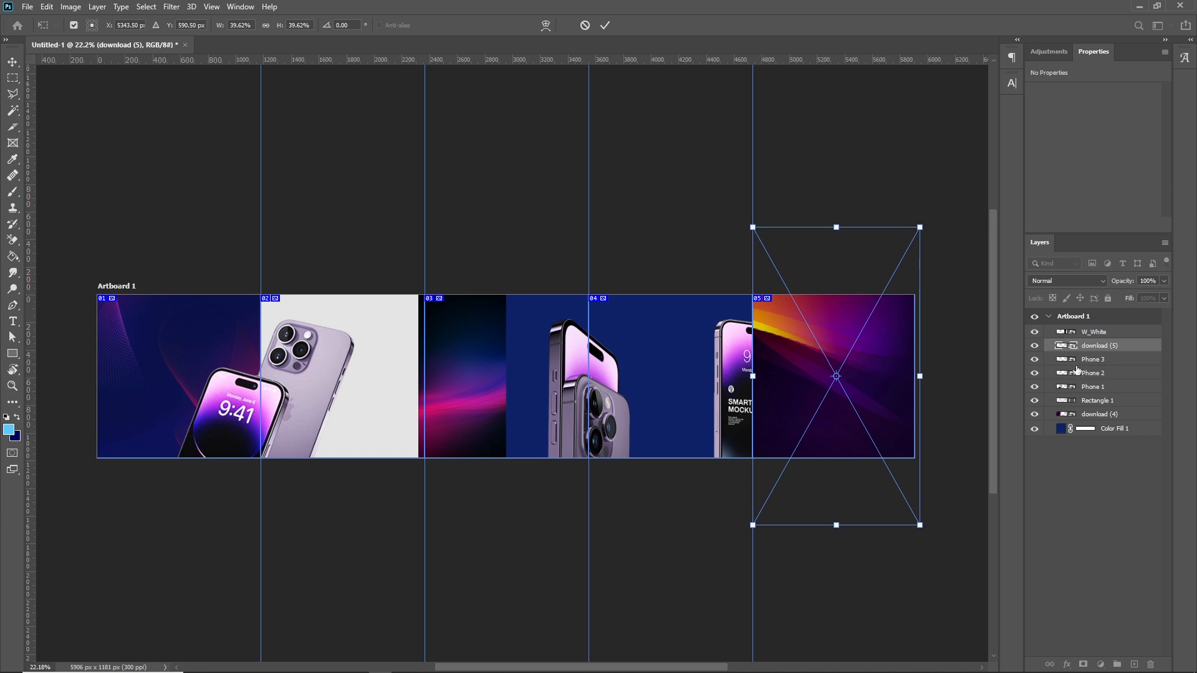
key("Return")
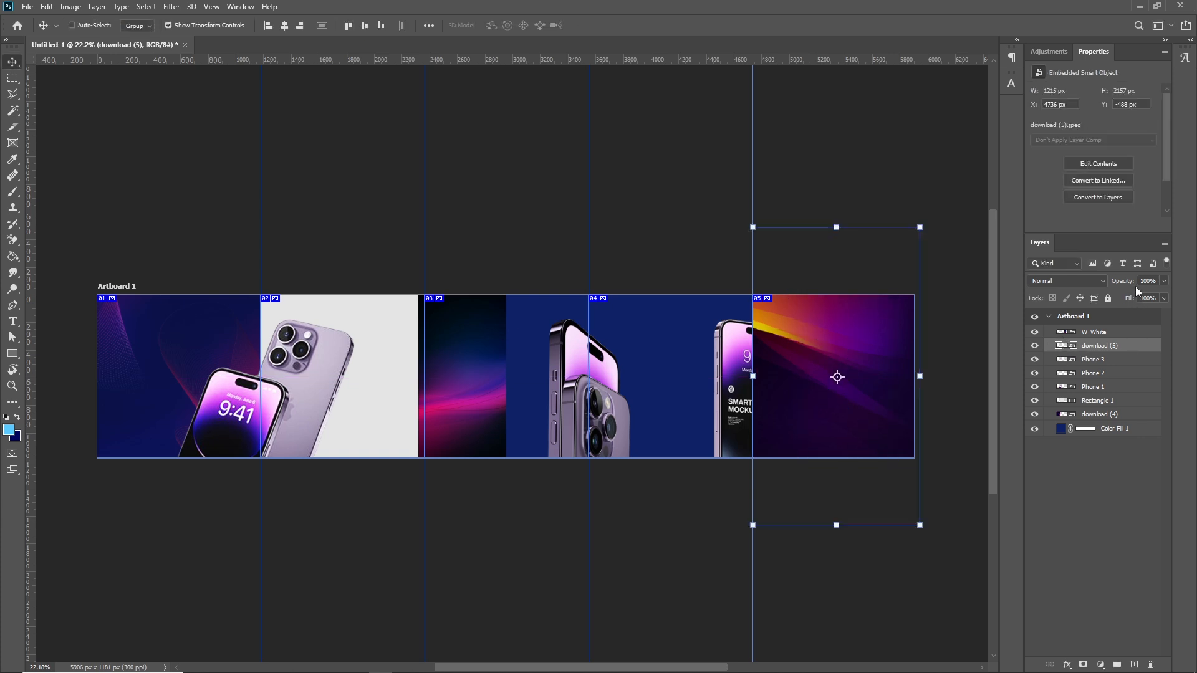
- Lower the opacity of download (5) to 70% and place its layer beneath Rectangle 1
left_click_drag(1116, 281, 1113, 282)
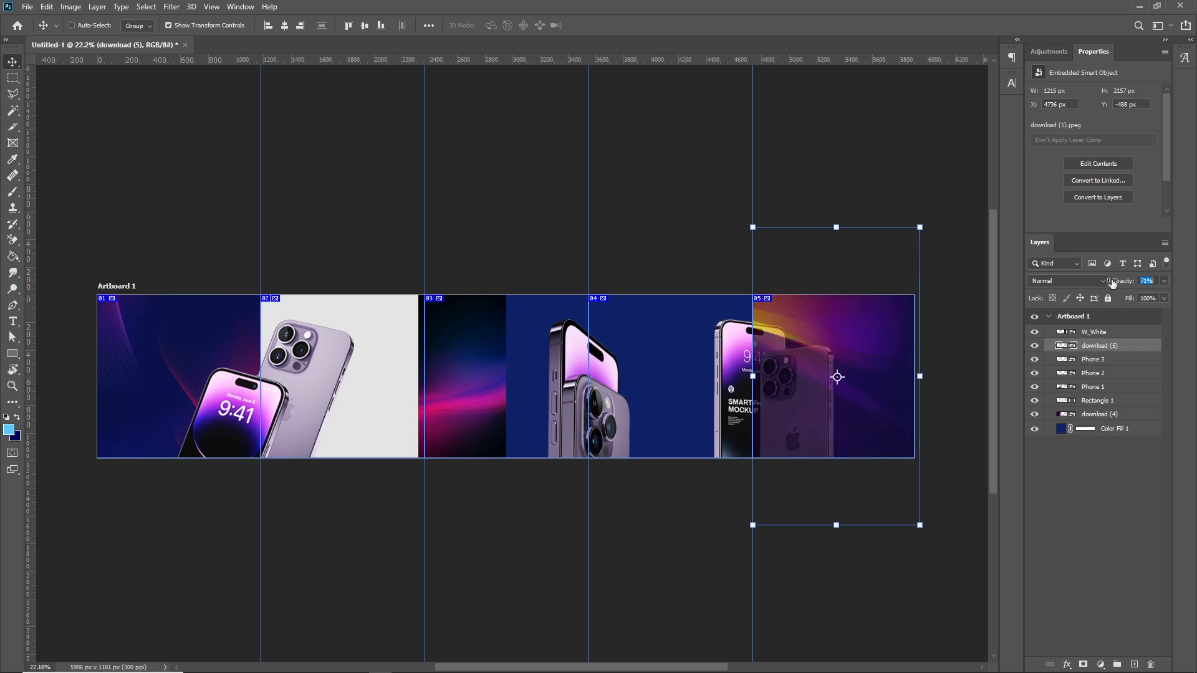
left_click(1145, 280)
left_click_drag(1113, 347, 1126, 412)
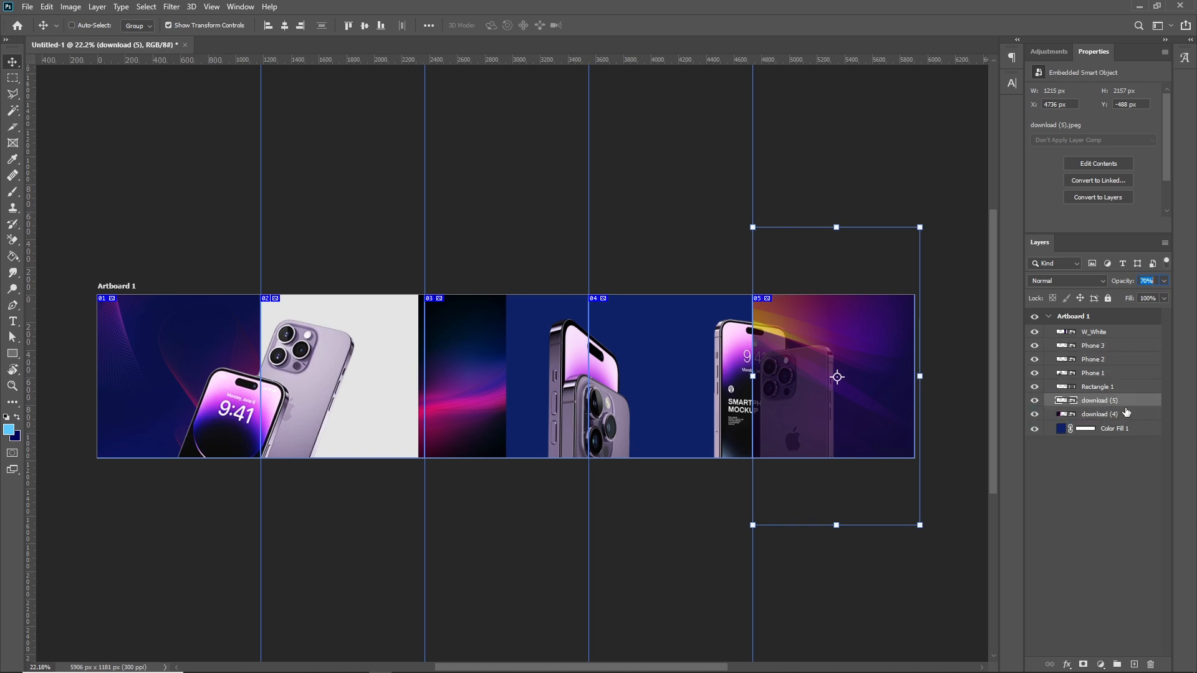
- Enlarge W_White to about 1186 × 2208 px so it covers the third slice, and lower its opacity to 70%
left_click(475, 362, "ctrl")
left_click_drag(477, 363, 589, 396)
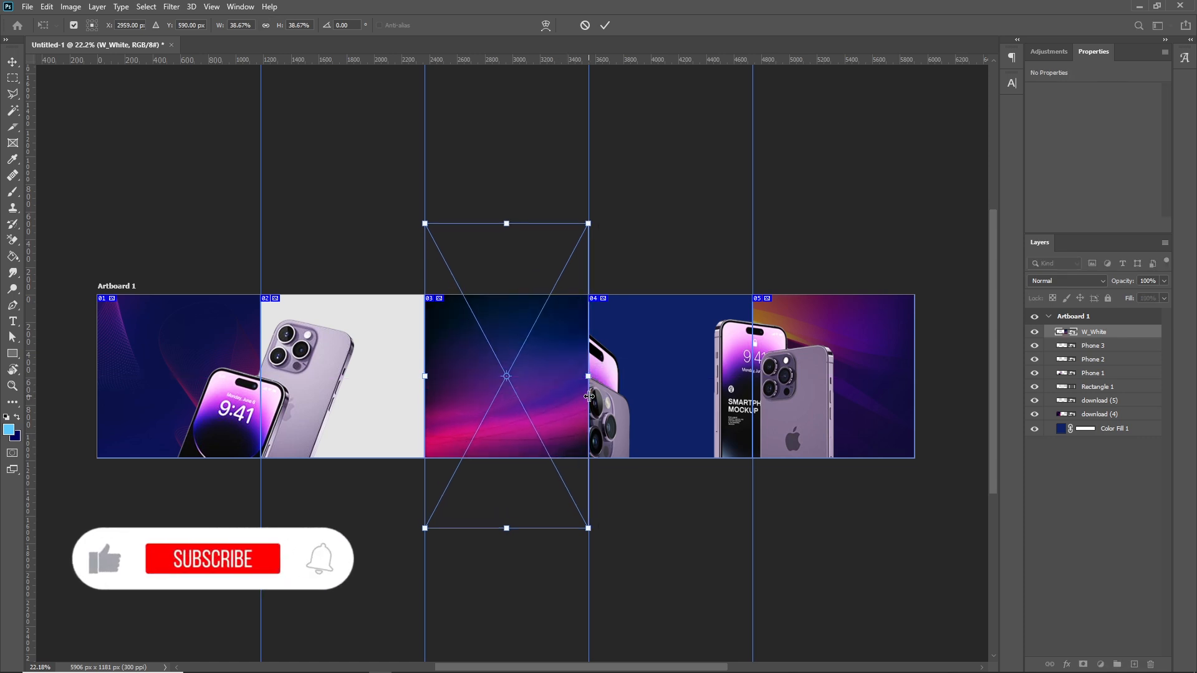
key("Return")
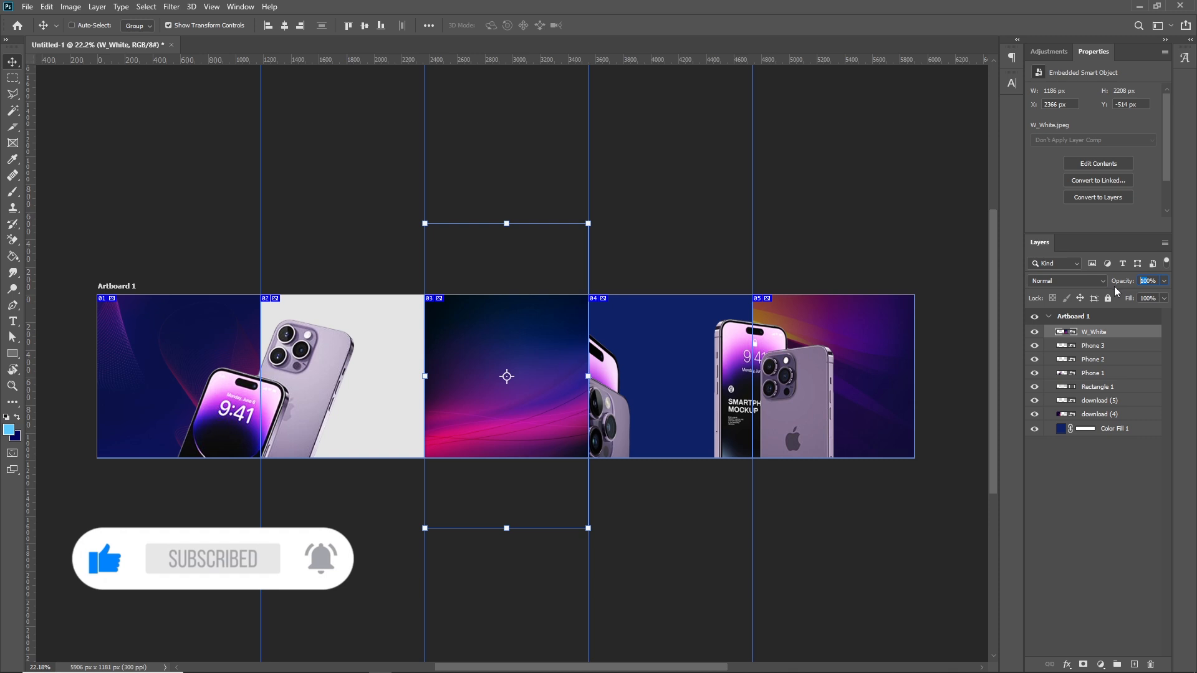
type("70")
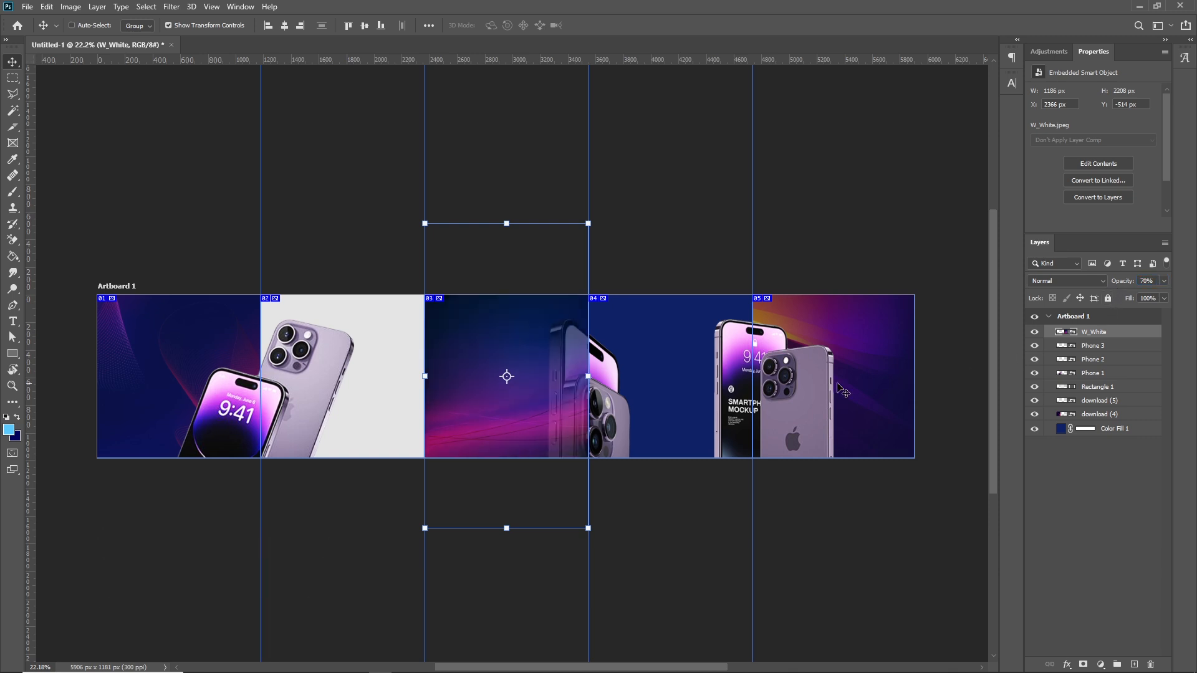
- Place the W_White layer beneath Rectangle 1, and duplicate Rectangle 1 to fill the fourth slice
left_click_drag(1096, 331, 1096, 397)
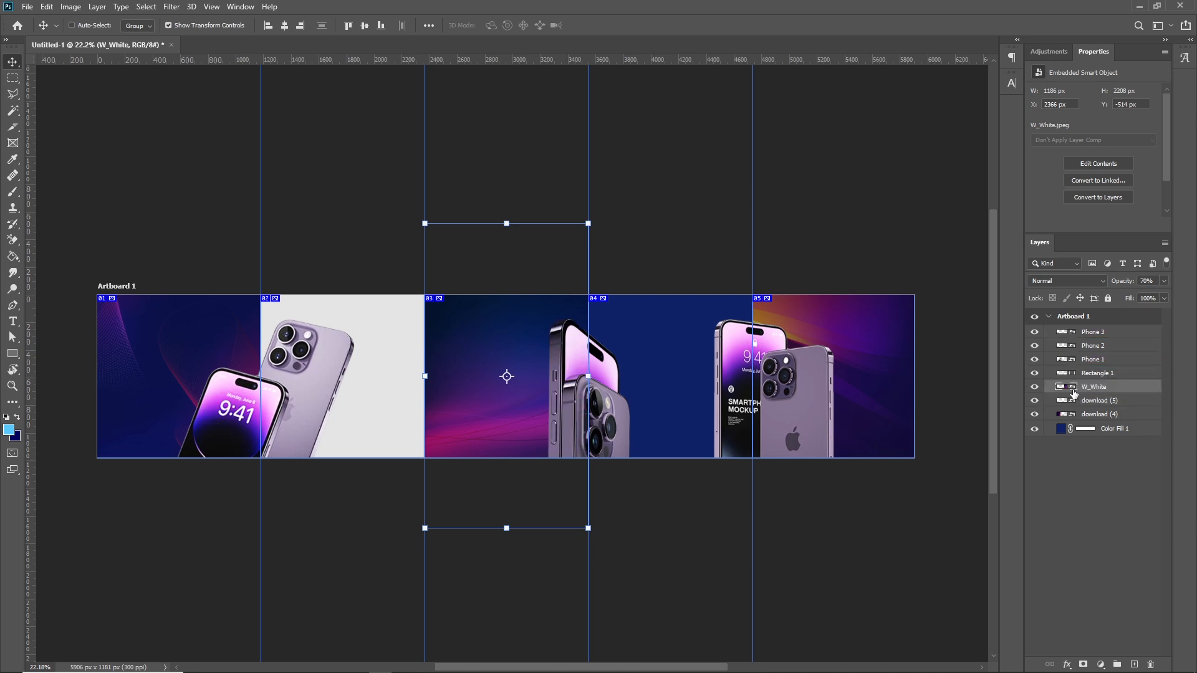
left_click(402, 368, "ctrl")
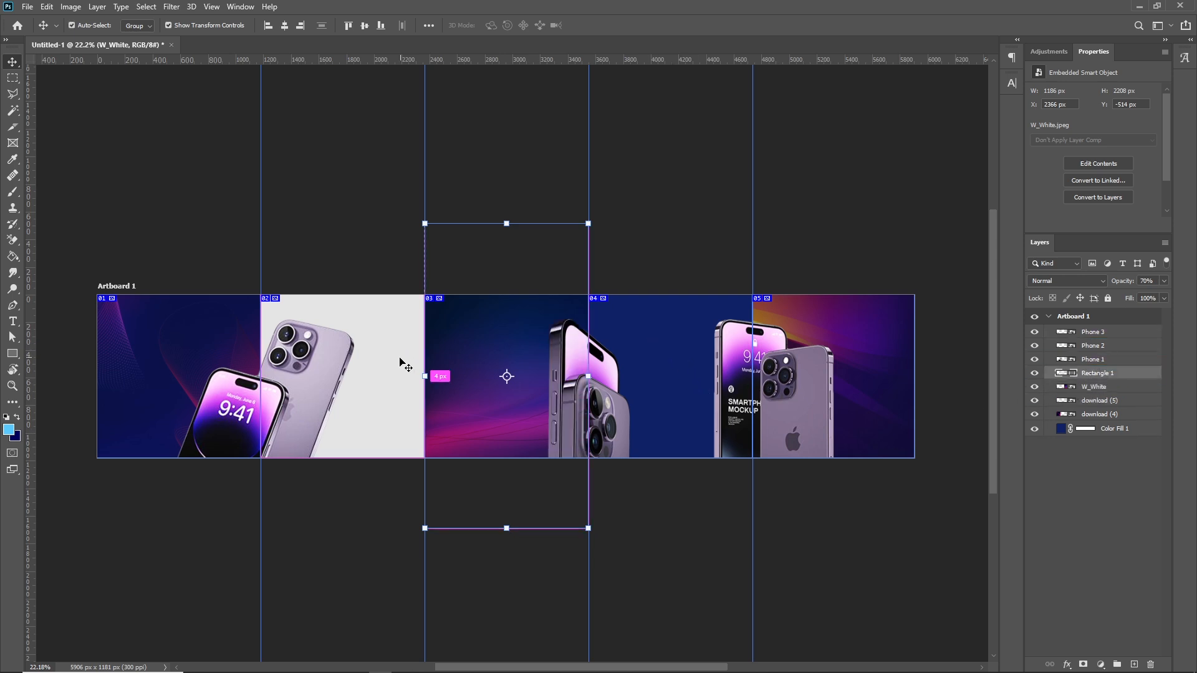
left_click_drag(385, 363, 710, 362)
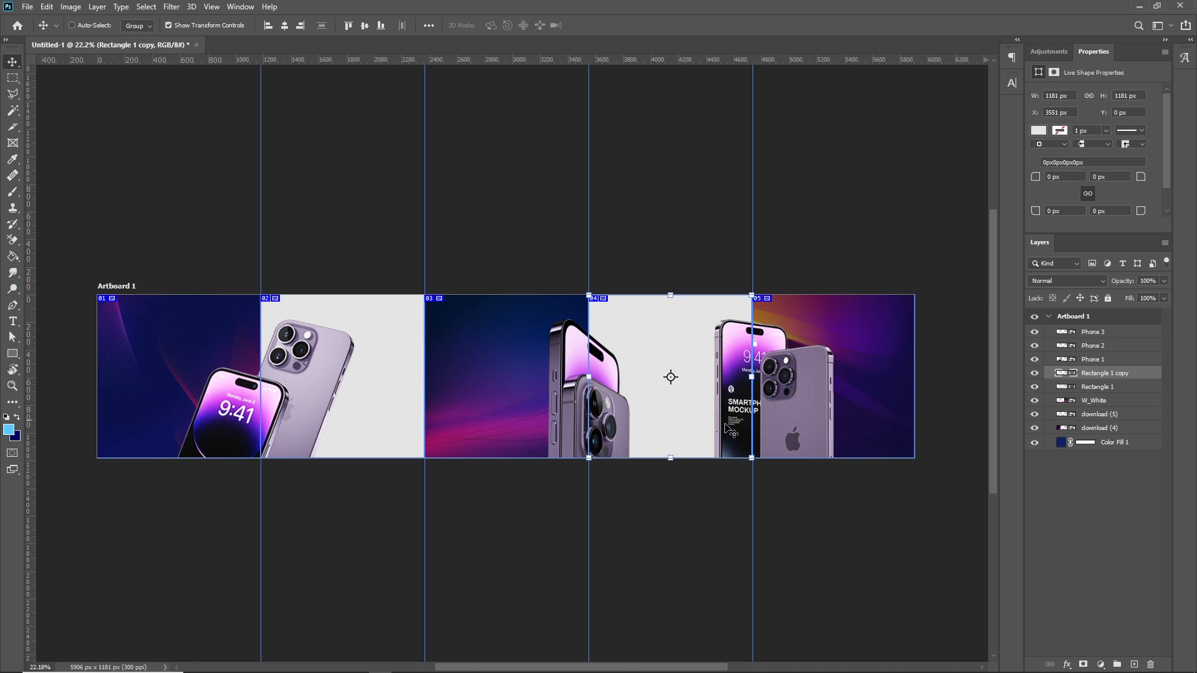
- Recolour Rectangle 1 in the second slice to a pale pinkish lilac
left_click(381, 399, "ctrl")
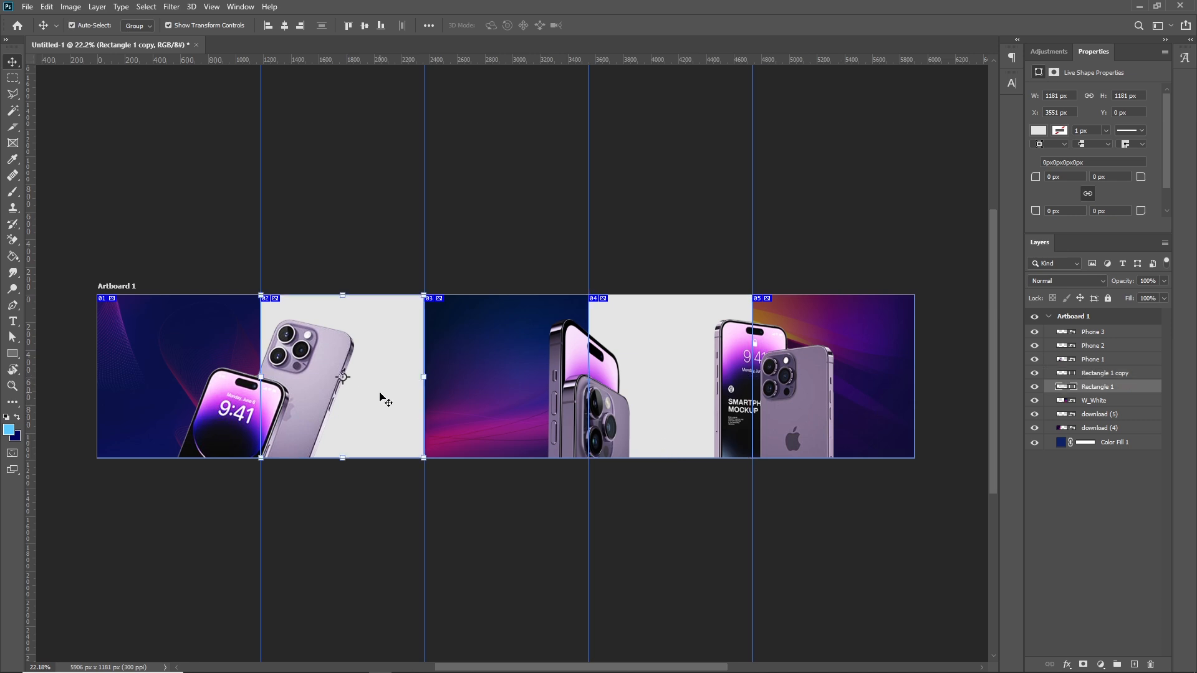
double_click(1065, 387)
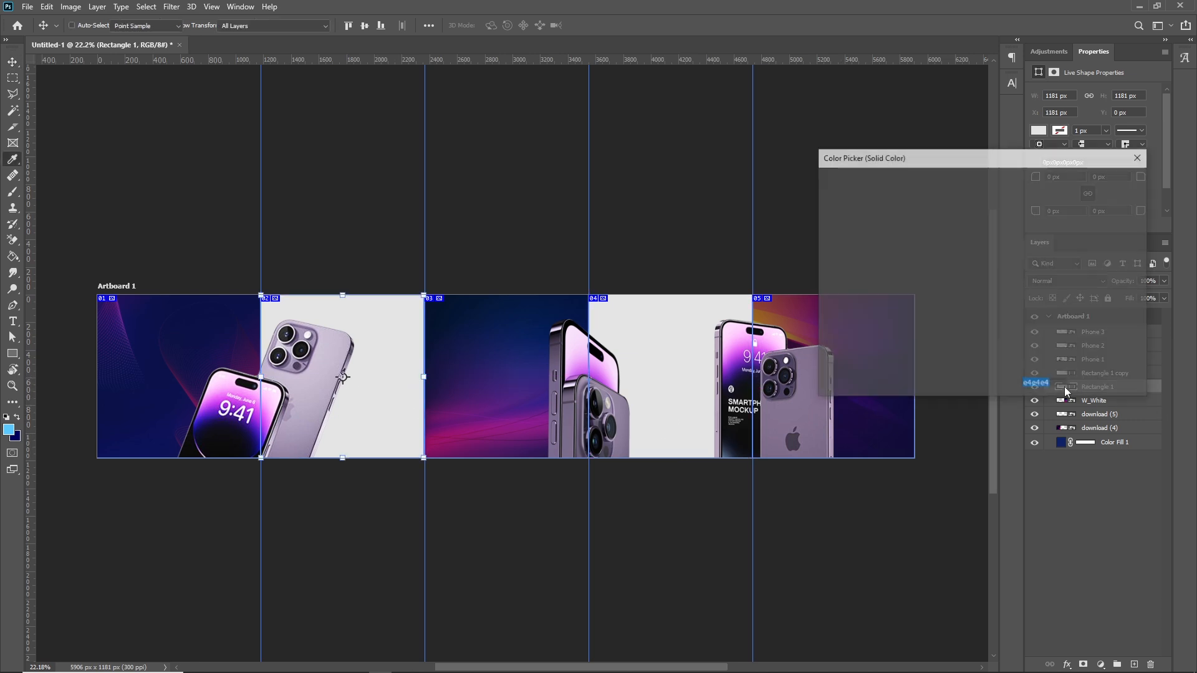
mouse_move(824, 203)
left_mouse_down()
mouse_move(824, 214)
mouse_move(864, 195)
mouse_move(847, 190)
left_mouse_up()
left_click(490, 424)
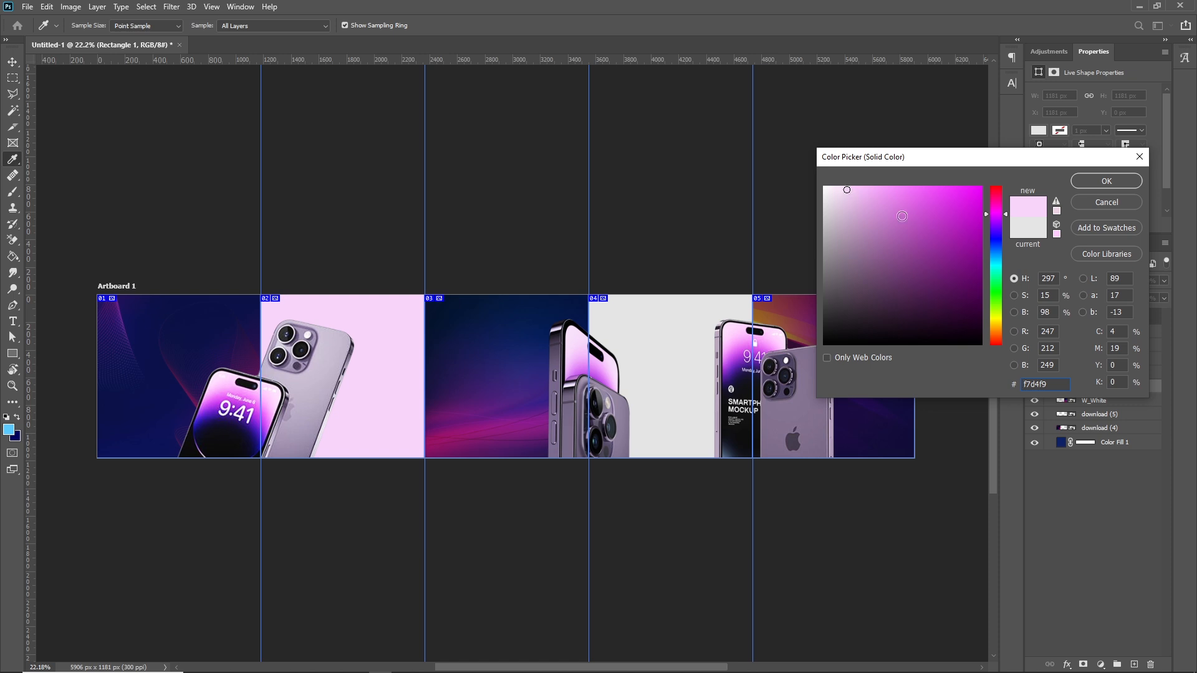
left_click(997, 226)
left_click_drag(996, 227, 996, 219)
left_click(1099, 186)
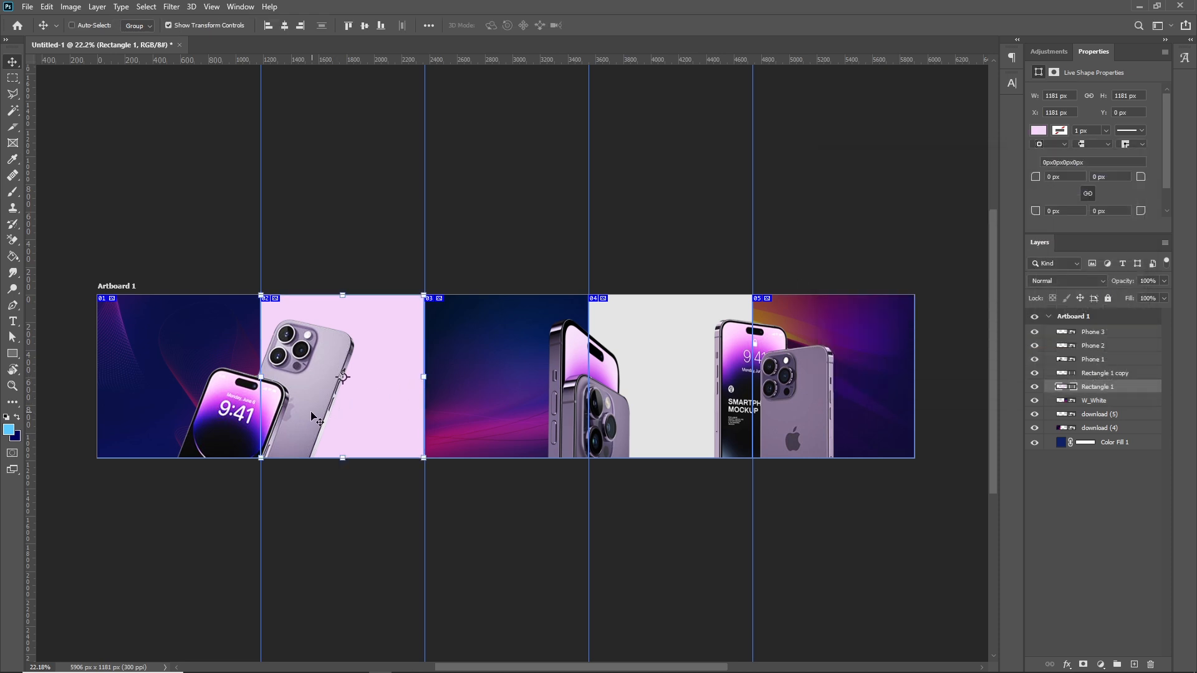
- Nudge Phone 1 slightly towards the first slice, to about X 465 px, Y 175 px
left_click(314, 467, "ctrl")
left_click(322, 387, "ctrl")
left_click_drag(322, 381, 316, 378)
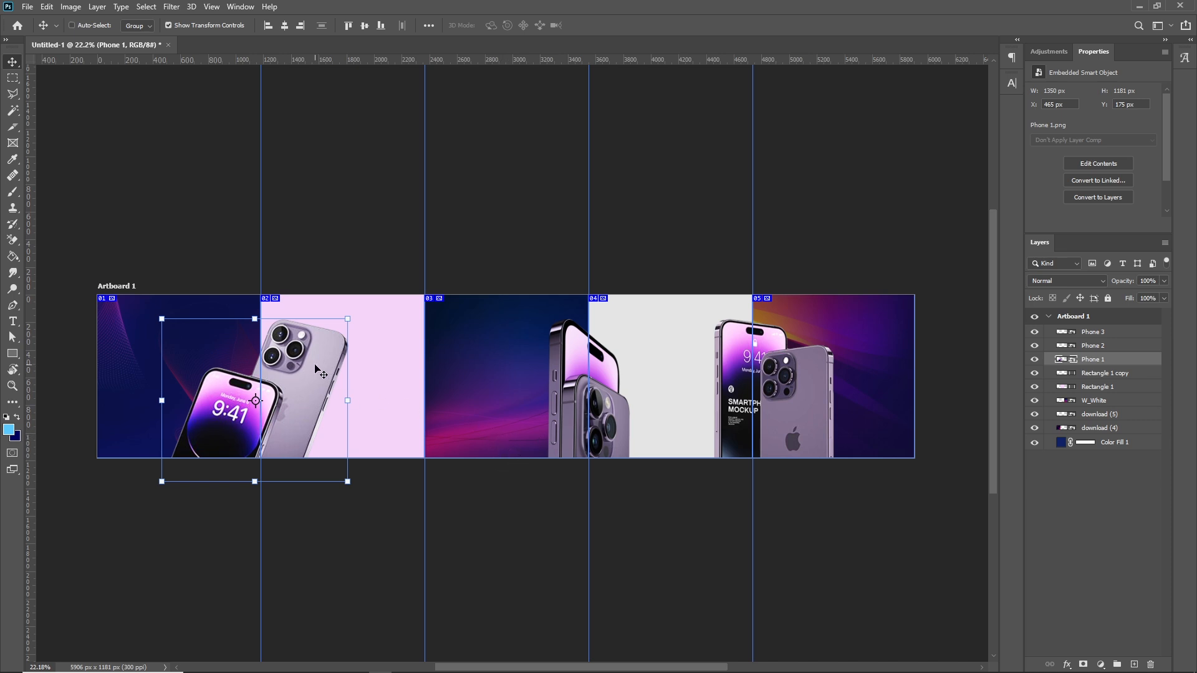
- Switch to the image viewer to examine the finished Carousel-TutorialArtboard-1.png as a reference, and return to Photoshop
key("z")
left_click_drag(289, 377, 211, 372)
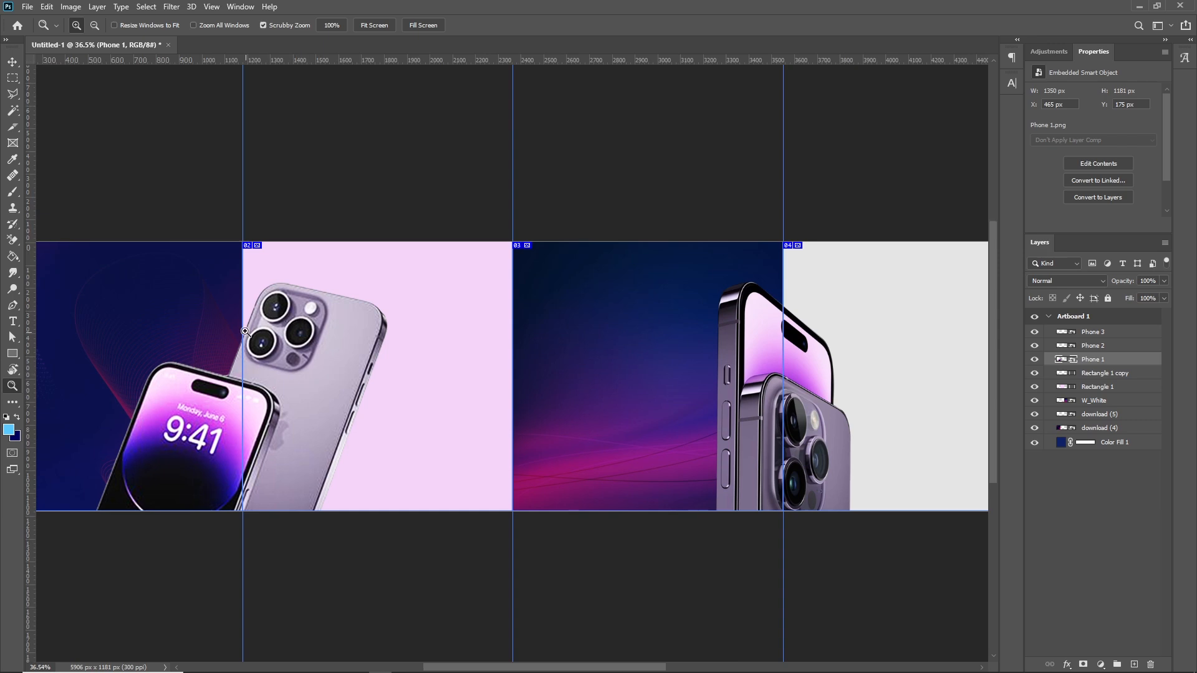
key("alt+Tab")
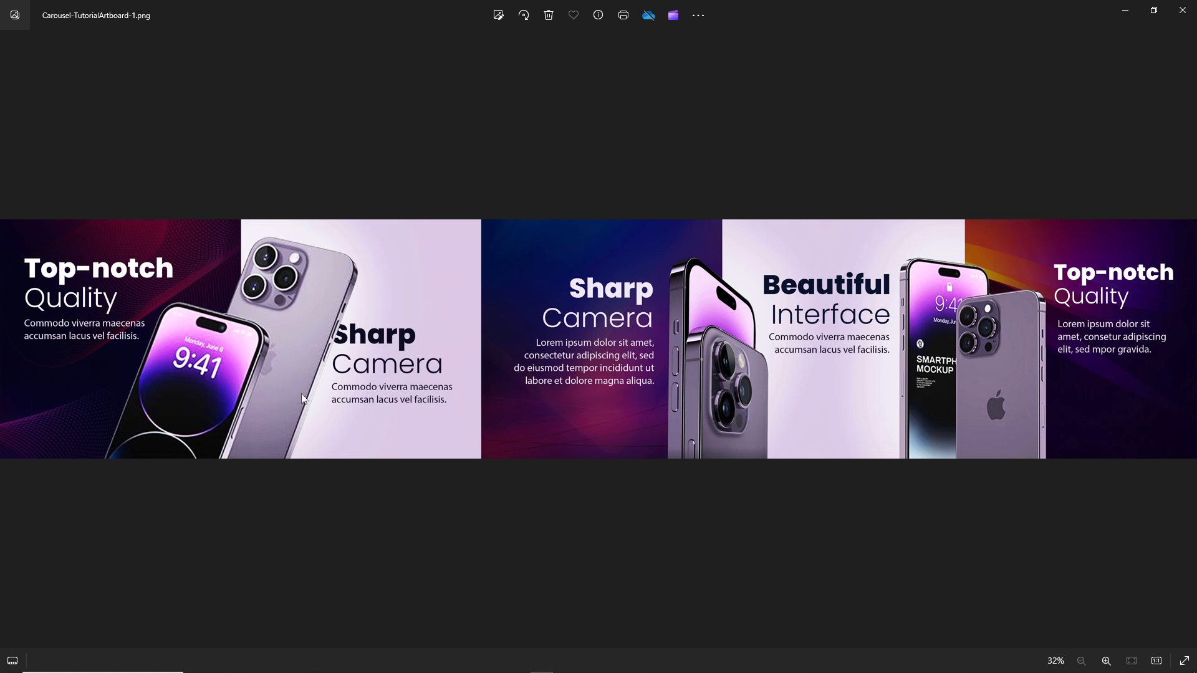
key("alt+Tab")
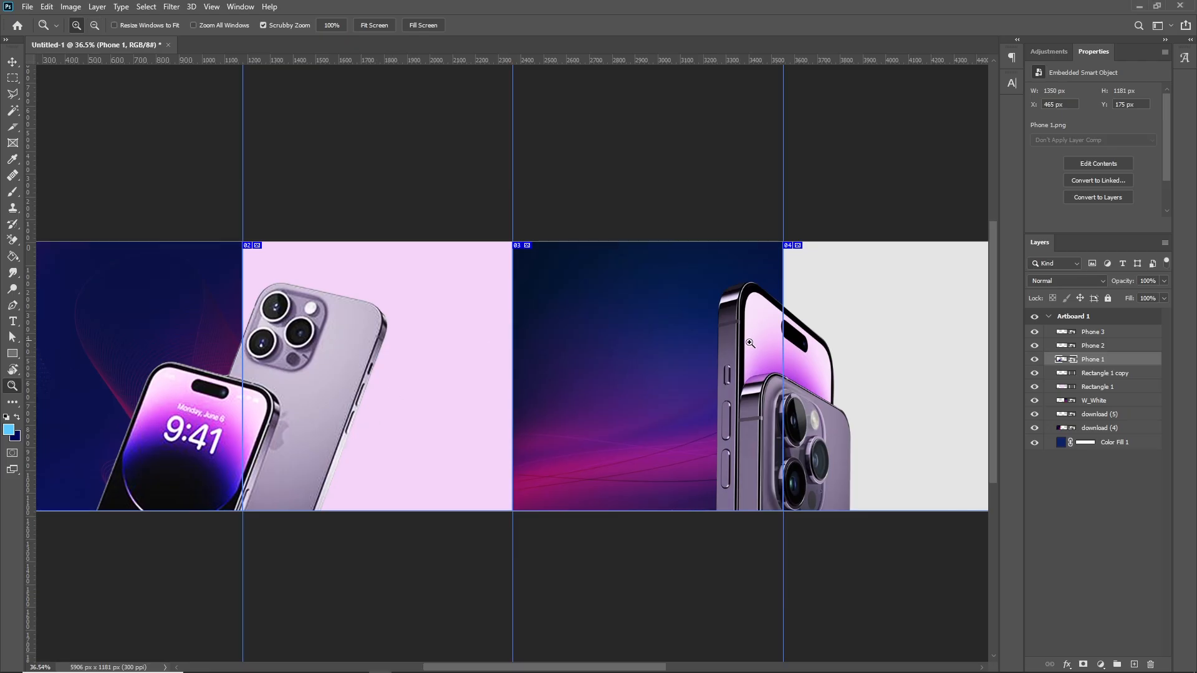
- Add a new empty layer directly above W_White
left_click(1130, 381)
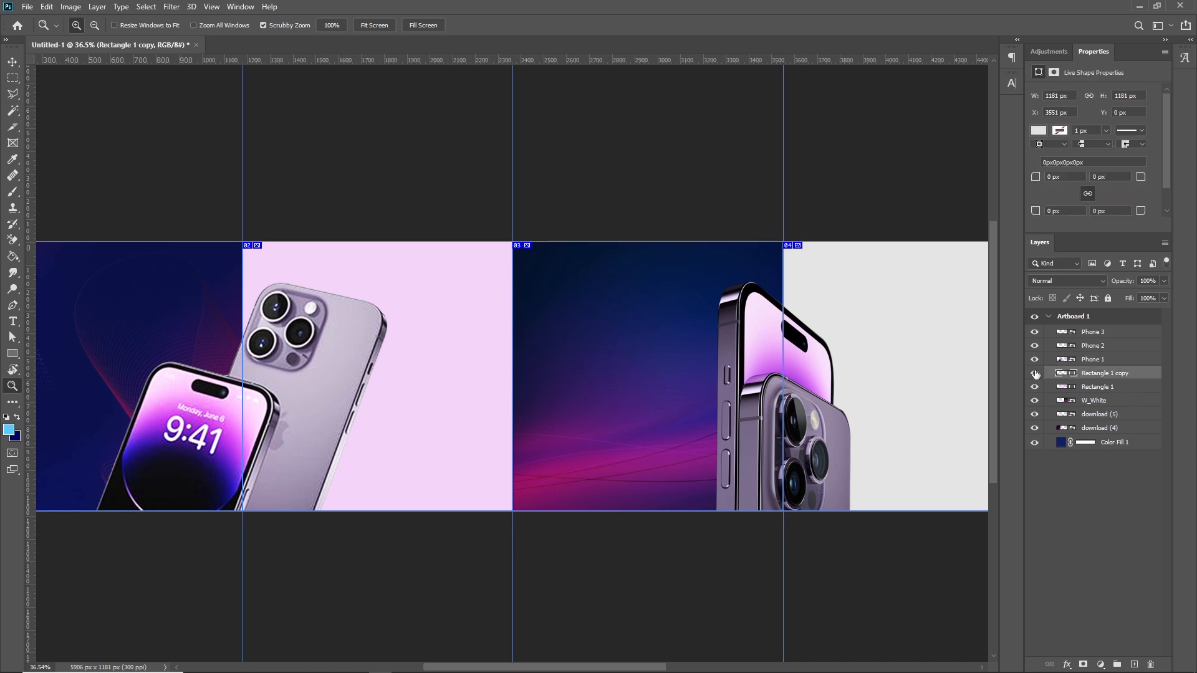
left_click(1121, 404)
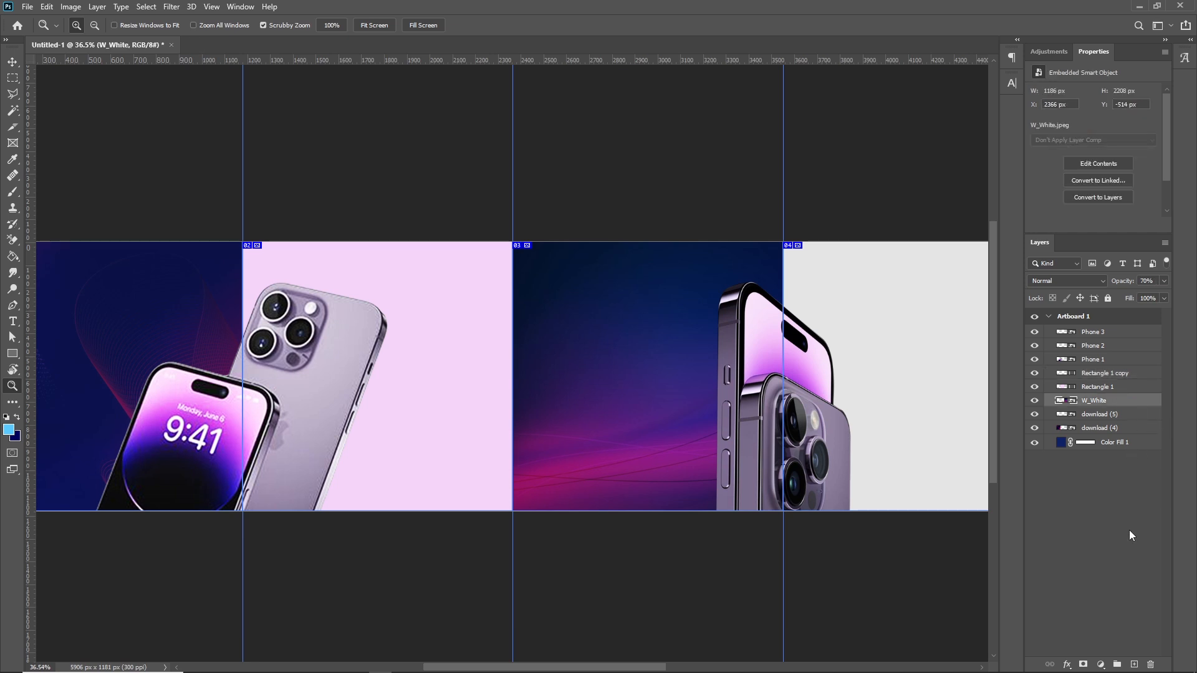
left_click(1133, 663)
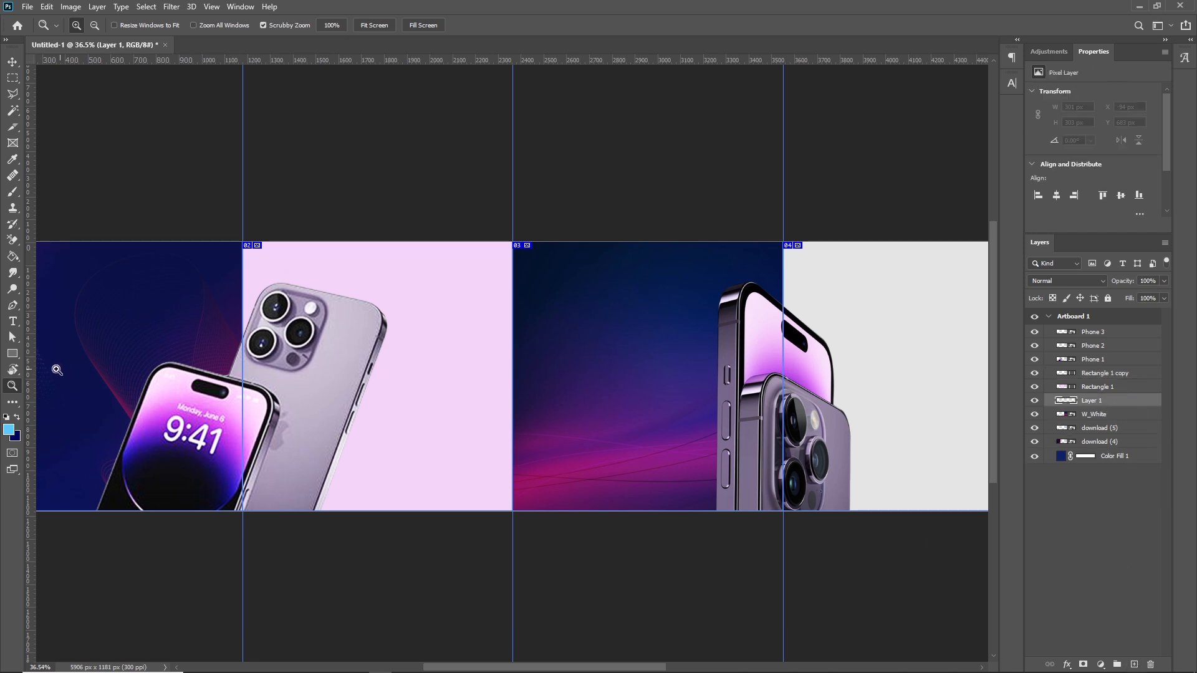
- Set up a soft round Brush with 0% hardness and a size of 300 px
key("b")
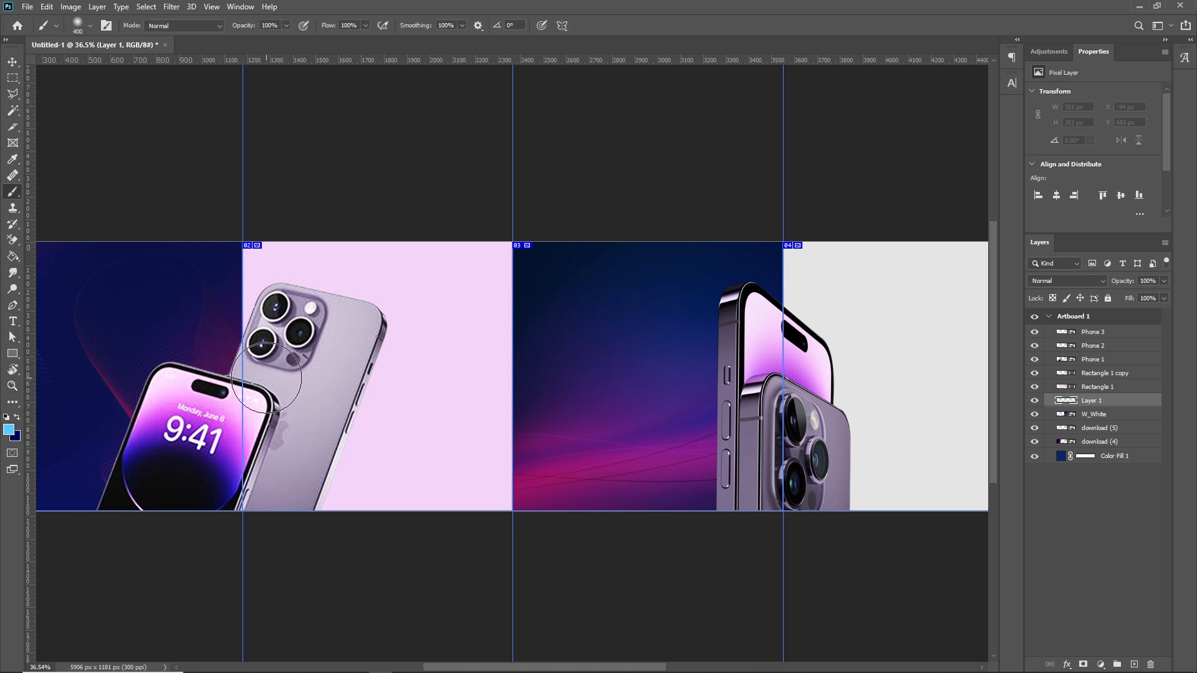
left_click(88, 27)
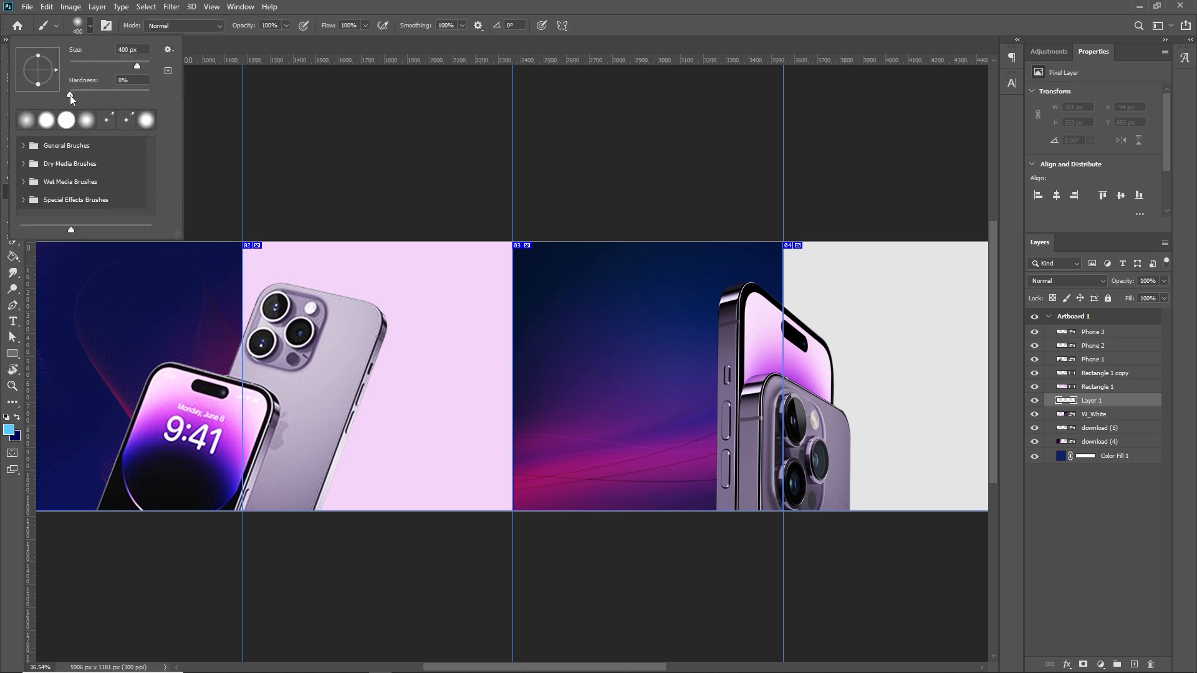
left_click(70, 95)
left_click(652, 5)
key("bracketright")
key("bracketright")
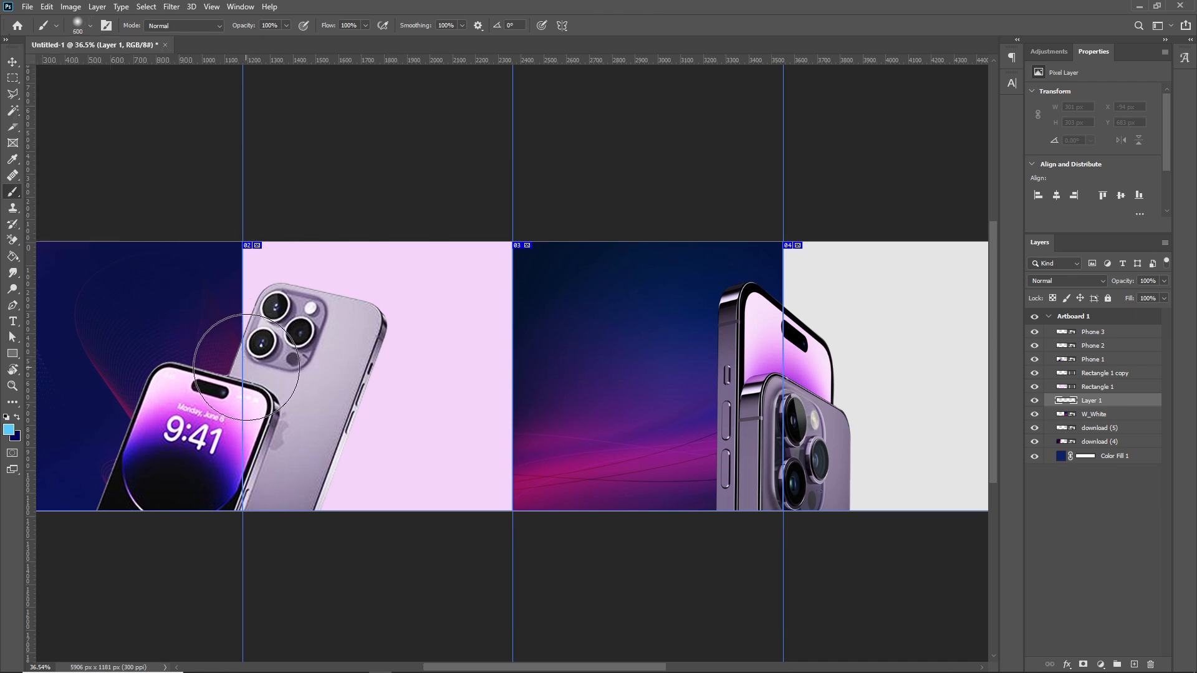
key("bracketright")
key("bracketleft")
key("bracketleft")
key("bracketleft")
key("bracketleft")
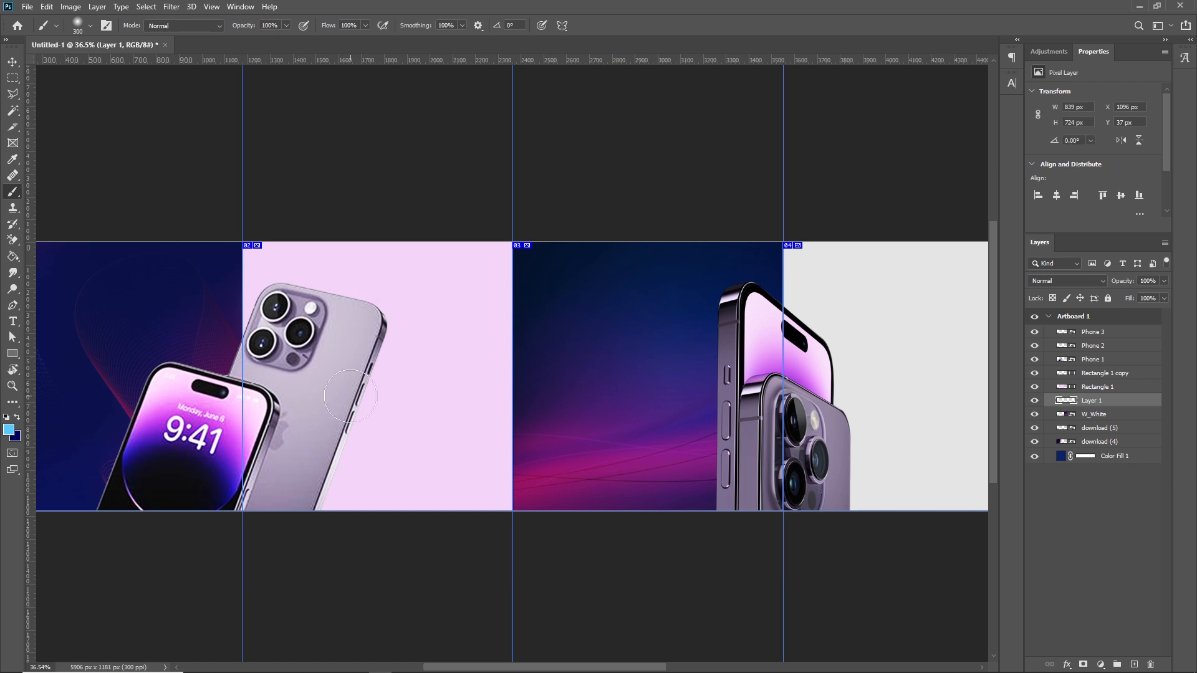
- Set the foreground colour to white (#ffffff) and paint a soft glow around the Phone 1 image on Layer 1
left_click(9, 429)
left_click_drag(841, 199, 809, 161)
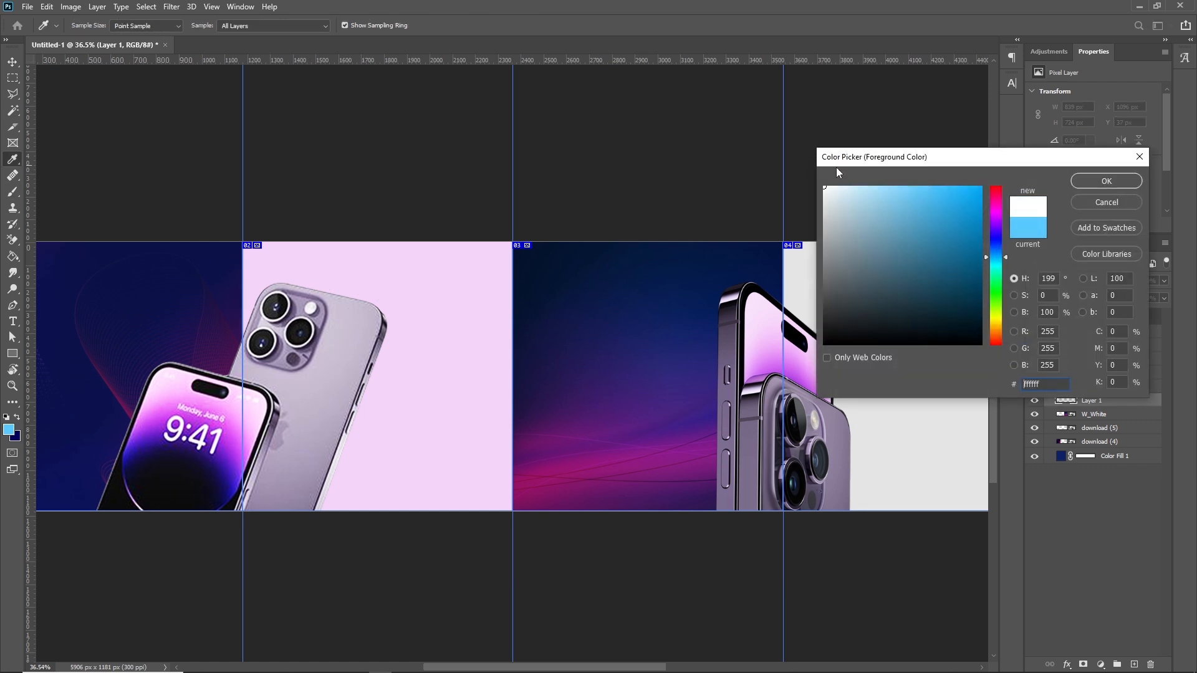
left_click(1105, 180)
left_click_drag(273, 298, 356, 313)
left_click_drag(246, 340, 230, 349)
mouse_move(309, 460)
left_mouse_down()
mouse_move(293, 380)
mouse_move(314, 454)
mouse_move(282, 463)
left_mouse_up()
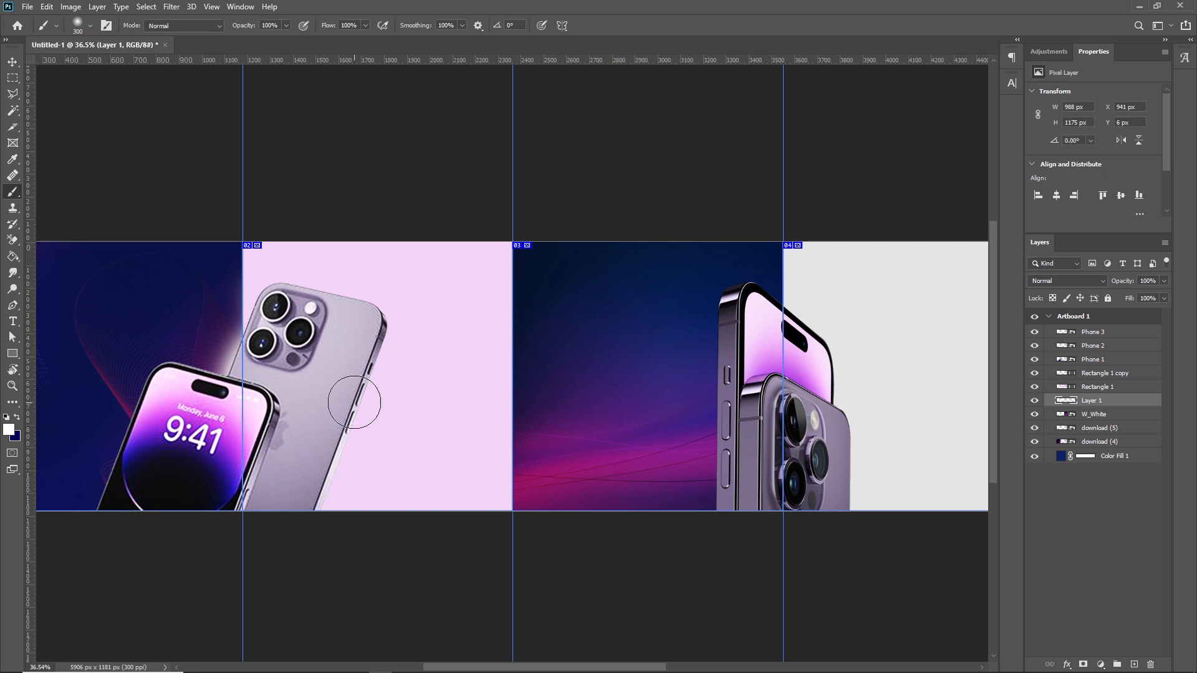
- Enlarge the painted glow on Layer 1 from its centre to about 1282 × 1525 px
key("v")
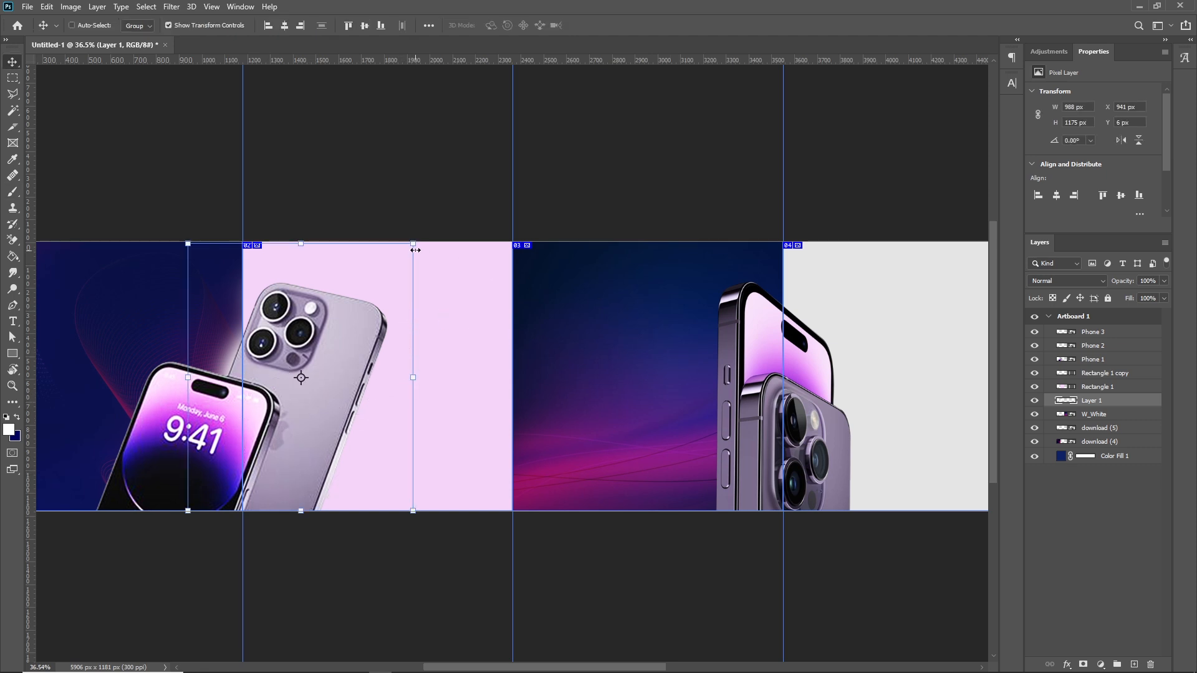
left_click_drag(415, 250, 471, 225)
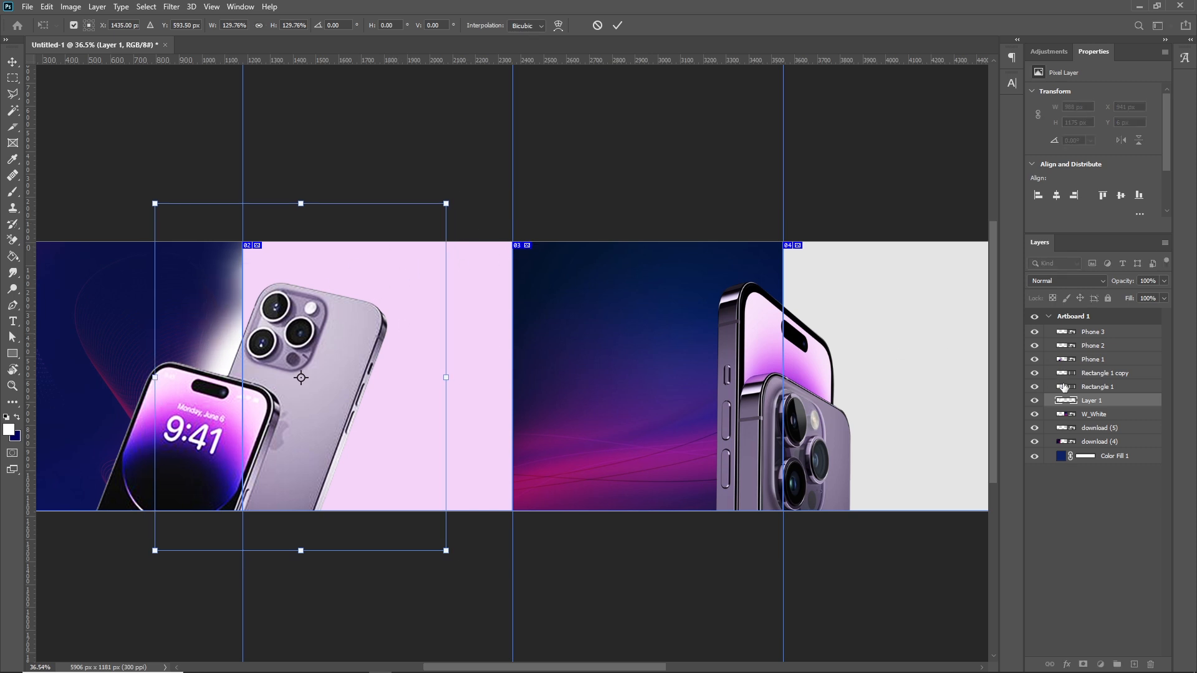
key("Return")
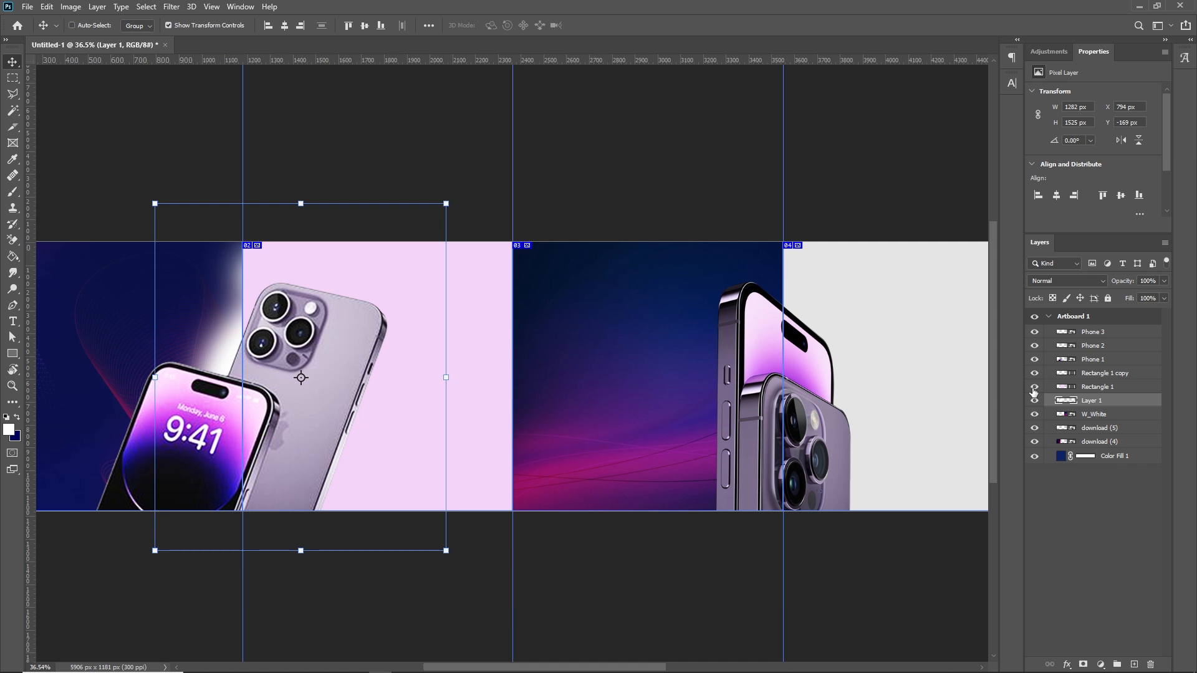
- Try Rectangle 1 beneath Layer 1 and beneath download (4), and return it above Layer 1
left_click(1035, 391)
left_click(1034, 390)
left_click_drag(1110, 387, 1107, 412)
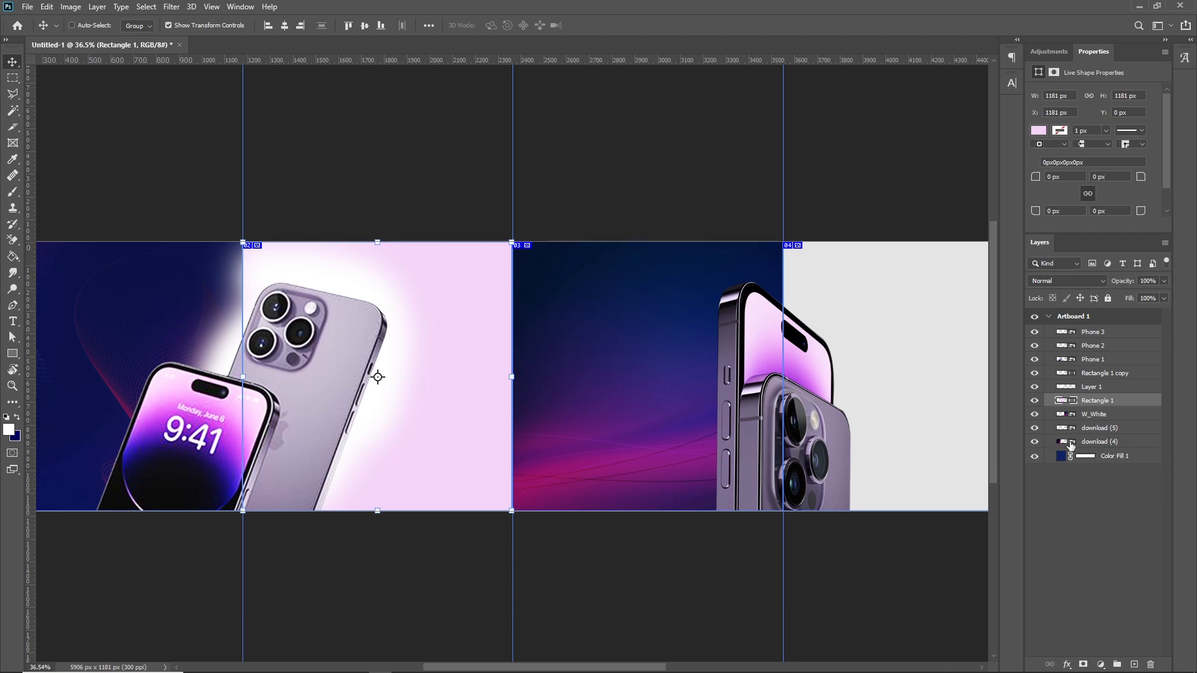
left_click_drag(1097, 404, 1101, 446)
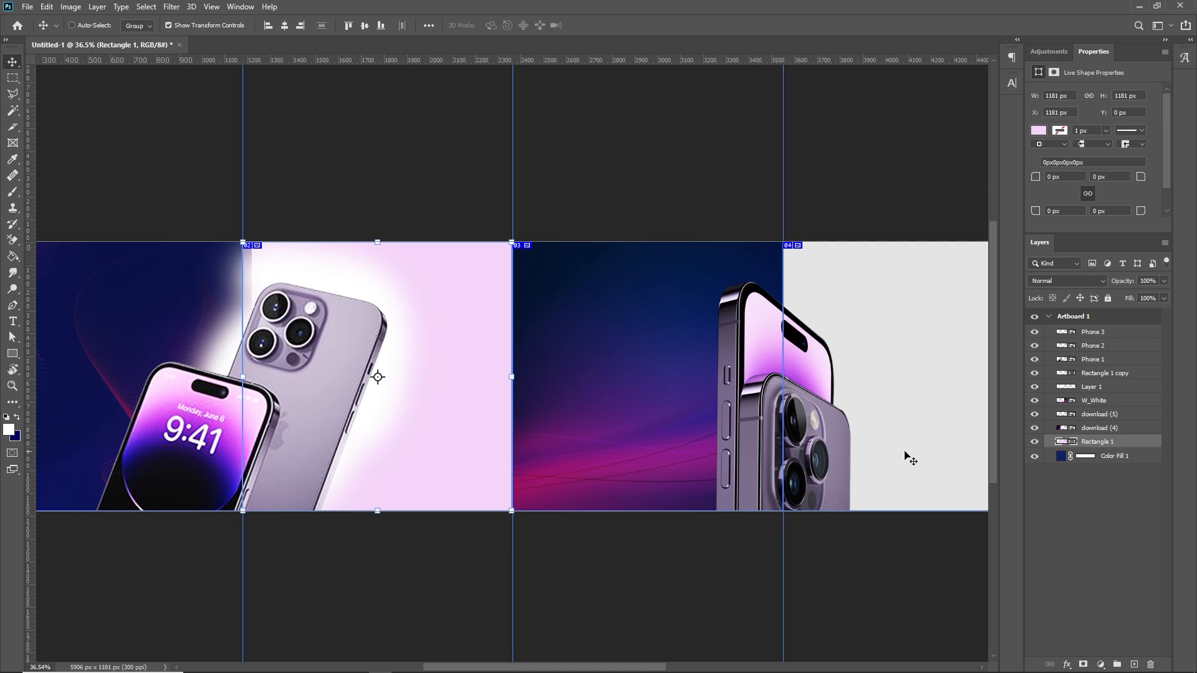
key("ctrl+z")
left_click_drag(1102, 403, 1100, 384)
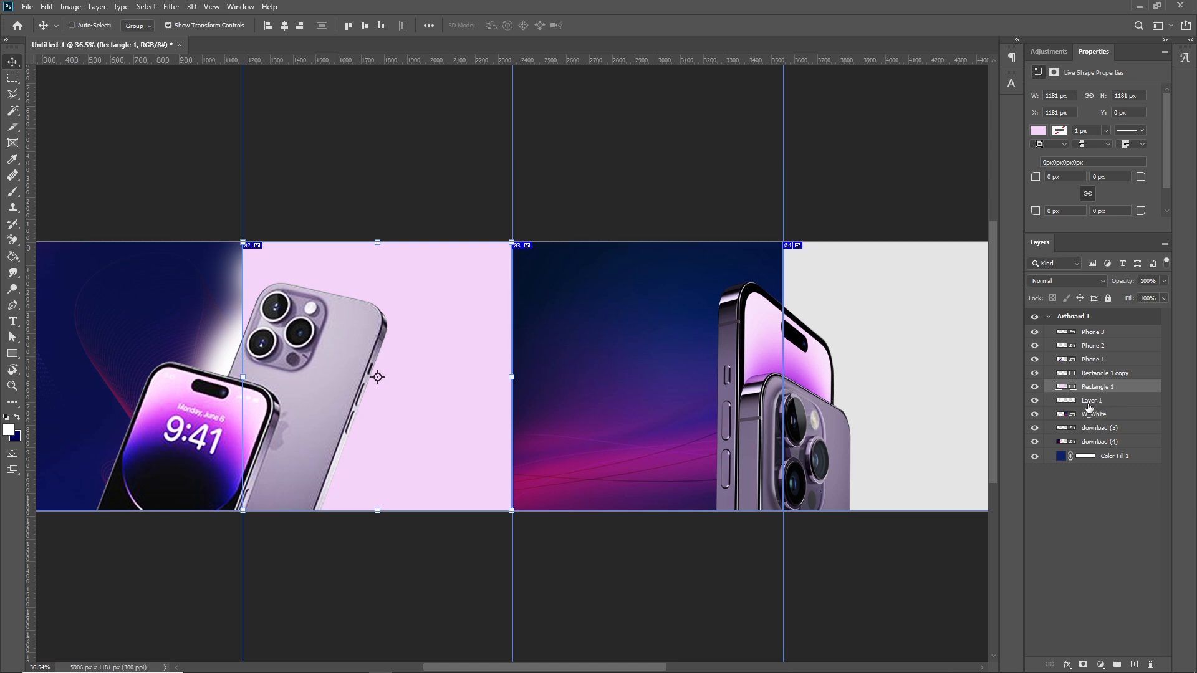
- Try clipping Rectangle 1 to Layer 1, and release the clipping mask
left_click(1035, 403)
left_click(1035, 403)
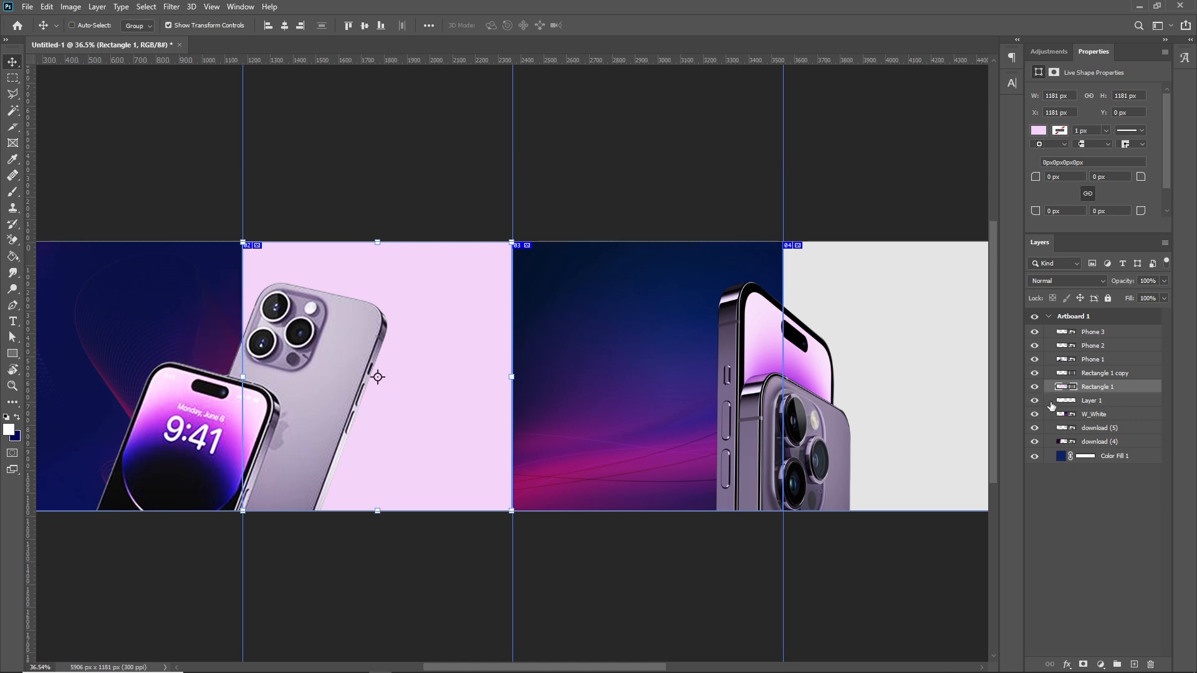
left_click(1109, 391, "alt")
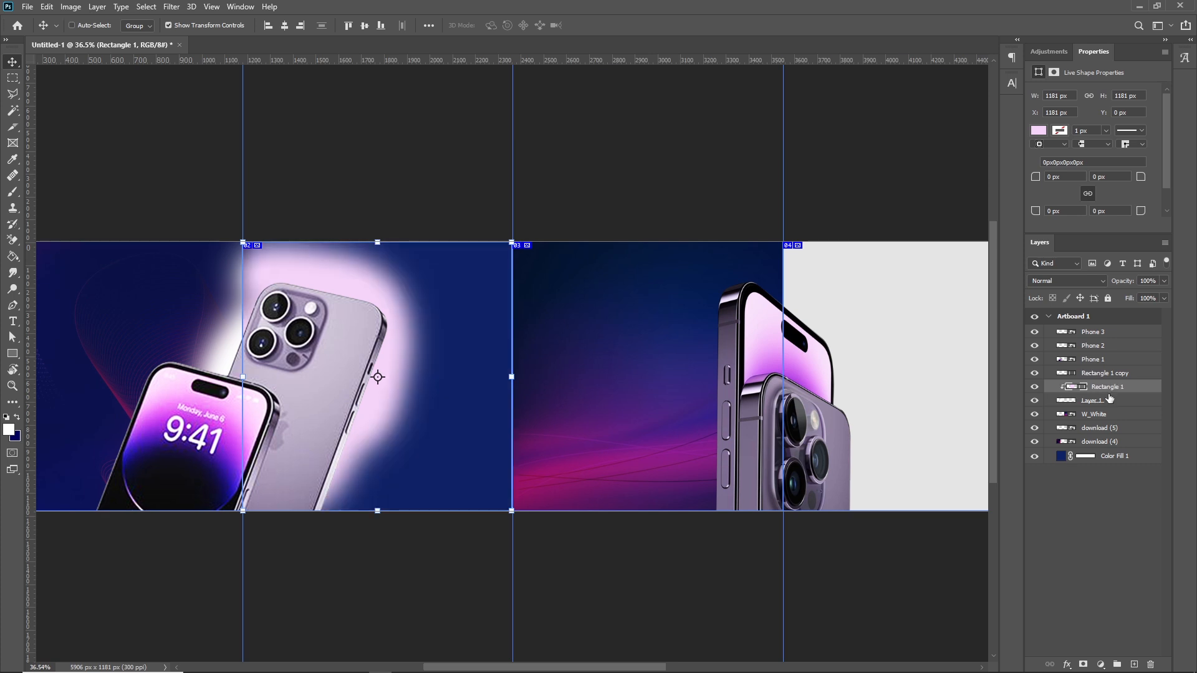
left_click(1108, 394, "alt")
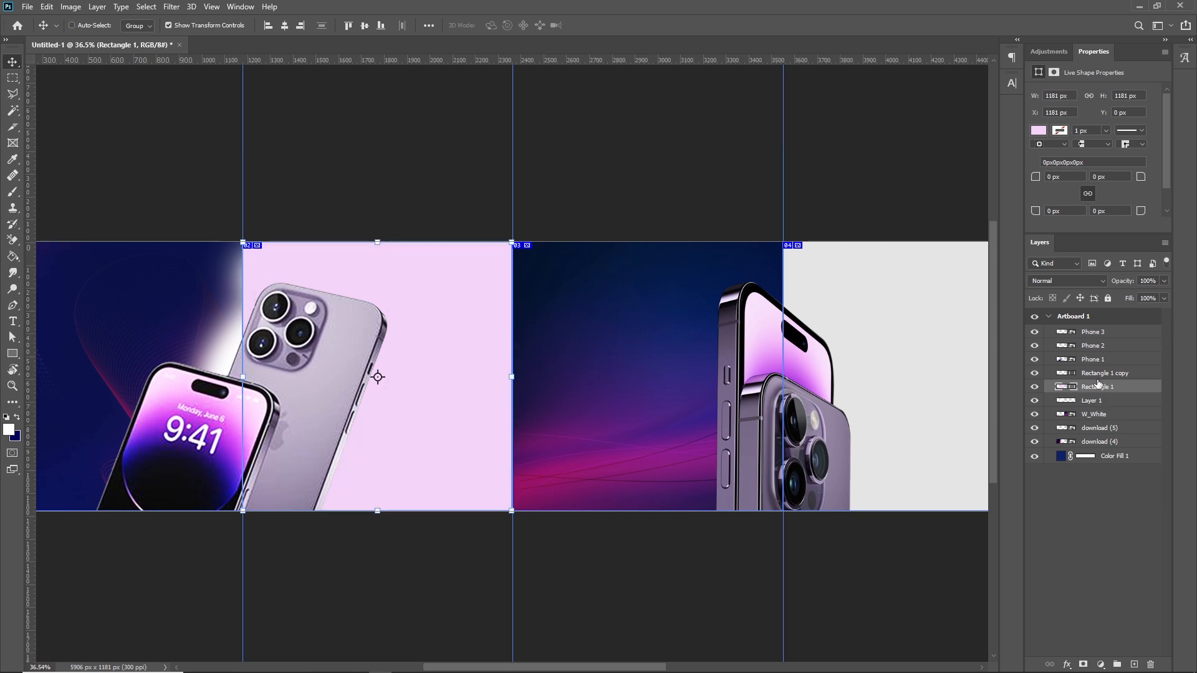
- Move Layer 1 above Rectangle 1 and clip it to Rectangle 1 so the glow stays within the second slice
left_click(1102, 404)
left_click_drag(1102, 405, 1101, 387)
left_click(1107, 392, "alt")
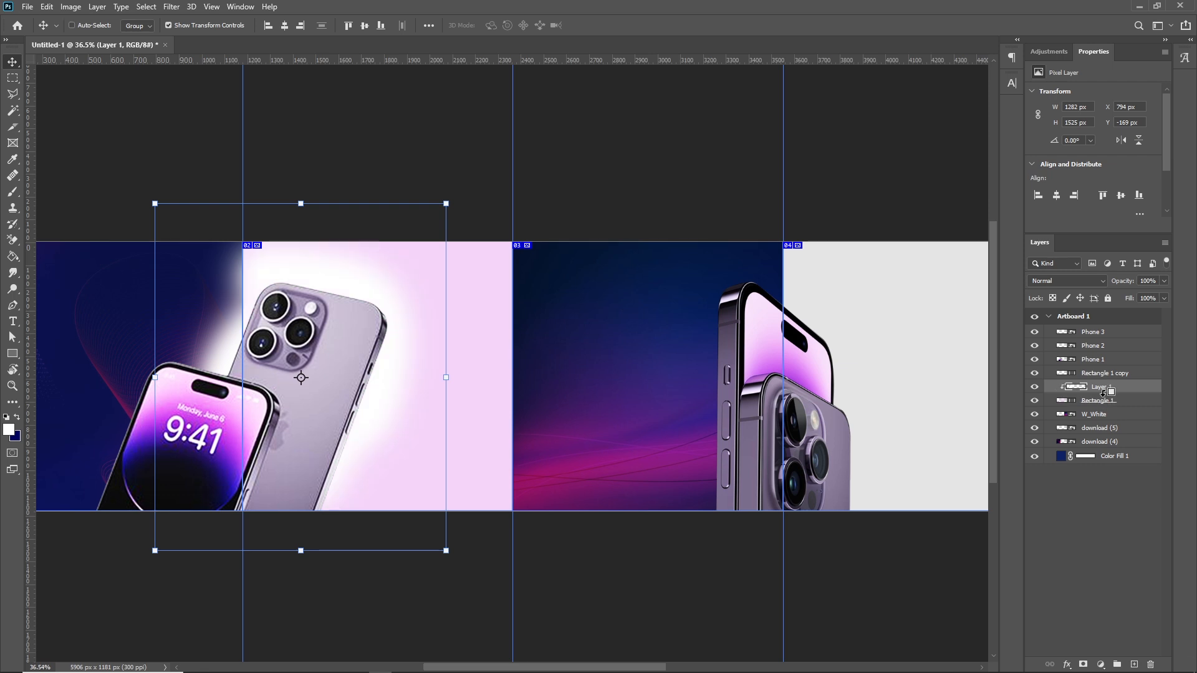
- Shift the clipped glow slightly lower behind the phone, to about X 772 px, Y -123 px
left_click_drag(408, 318, 402, 331)
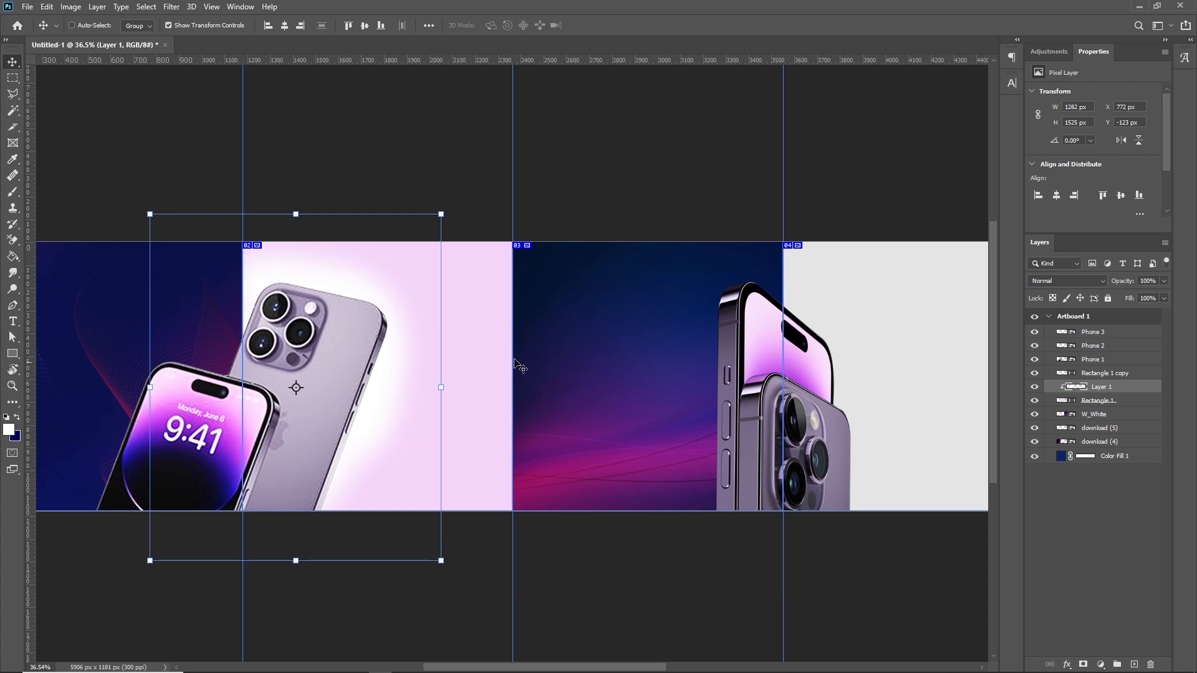
left_click_drag(393, 339, 390, 337)
left_click_drag(625, 389, 500, 390)
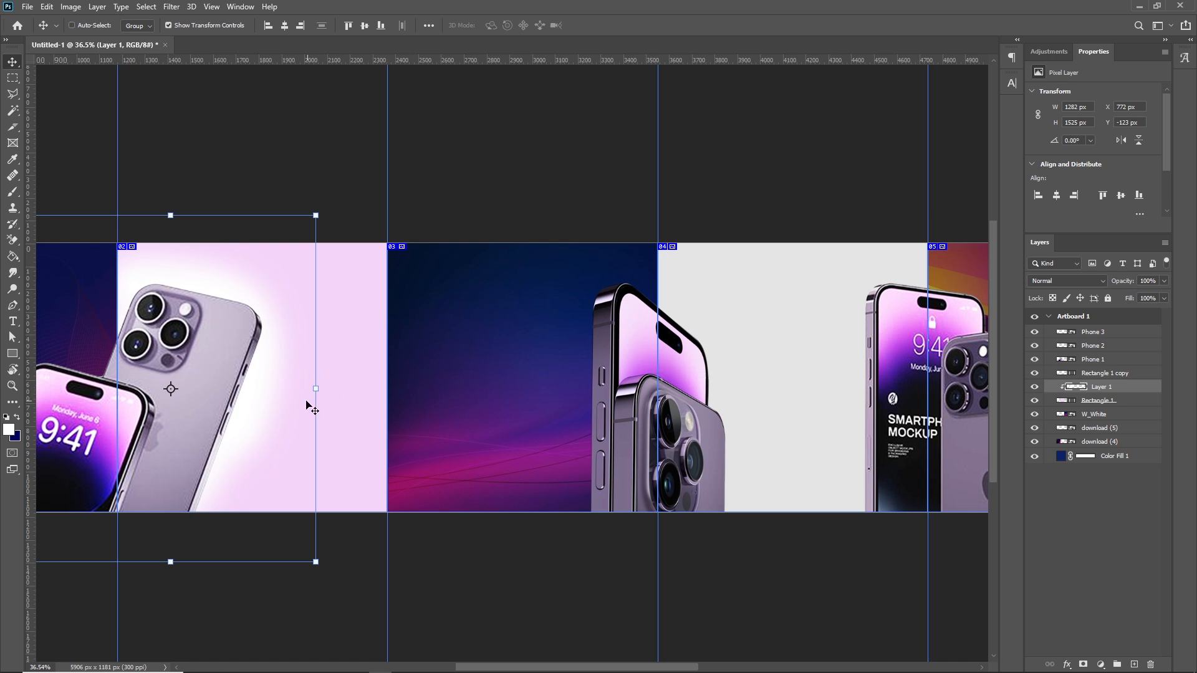
- Recolor Rectangle 1 copy in the fourth slice with the light pink #f5d4f9 sampled from the second slice's background
key("ctrl")
left_click(774, 356, "ctrl")
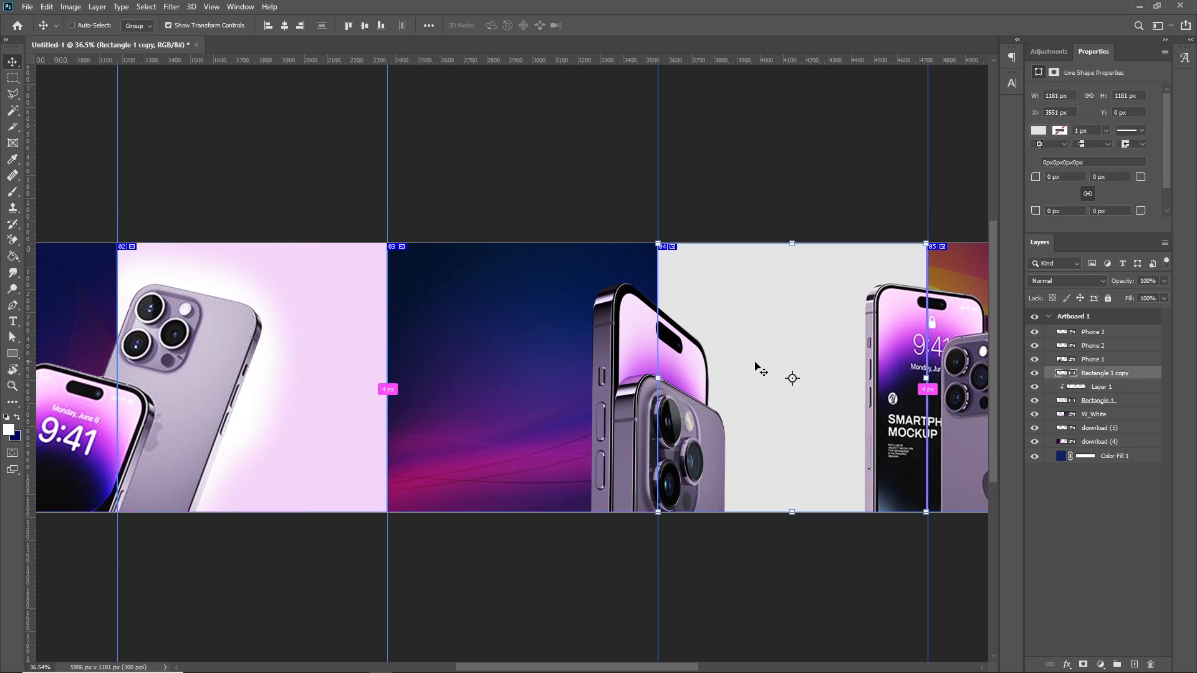
left_click(270, 379, "ctrl")
left_click(1064, 378)
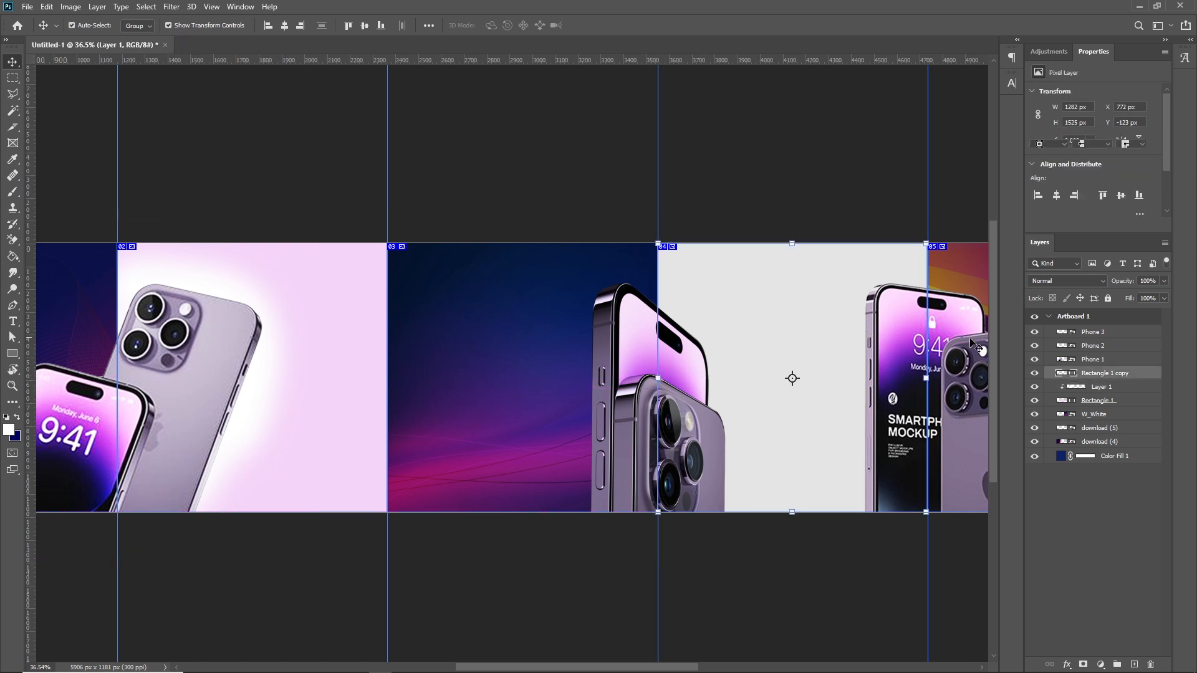
double_click(1064, 374)
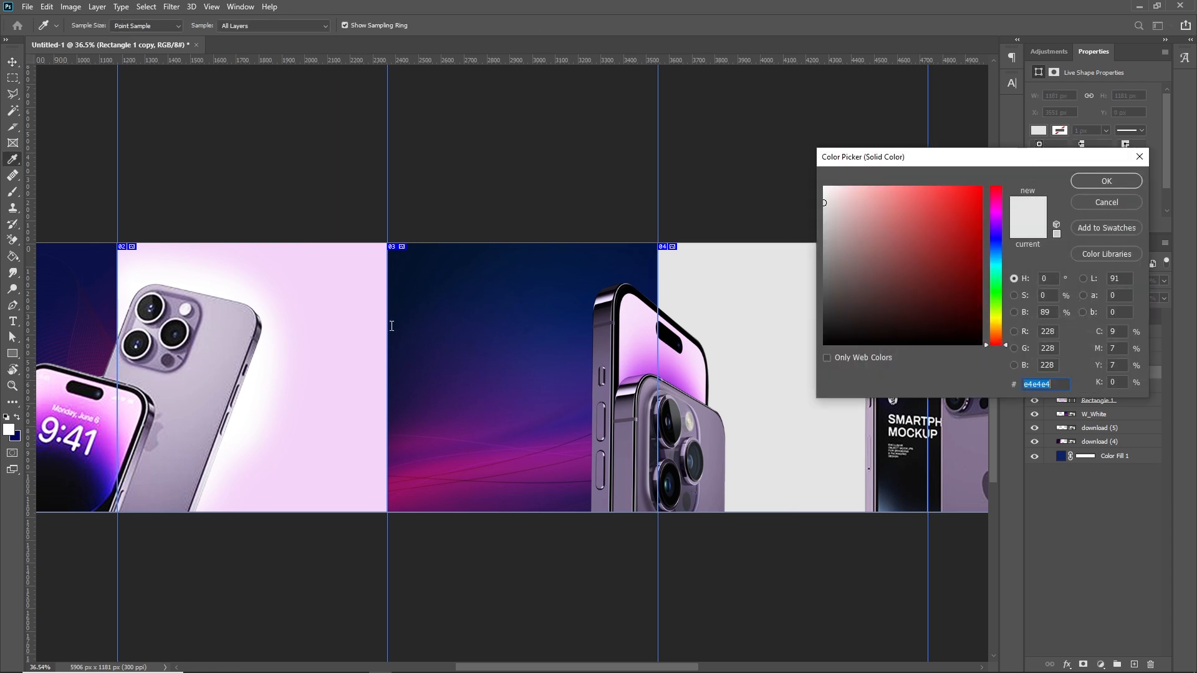
left_click(366, 263)
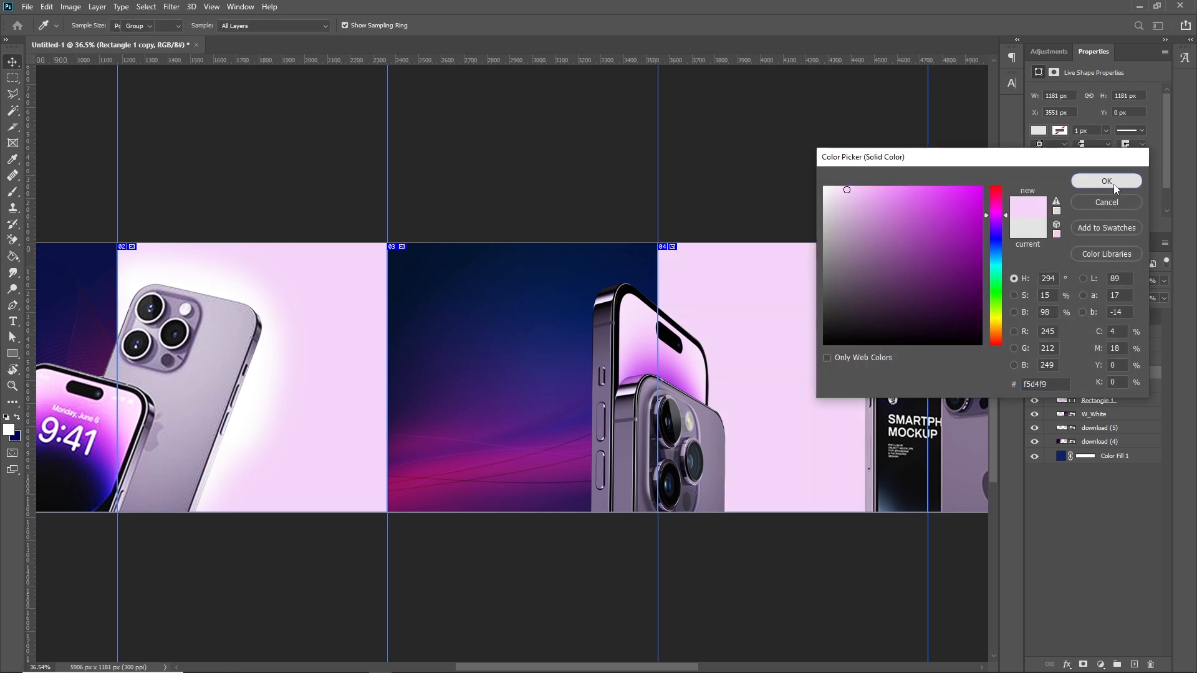
left_click(1113, 183)
- Duplicate the white glow behind the phone at the fourth slice's start and clip the copy to Rectangle 1 copy
left_click_drag(274, 362, 767, 362)
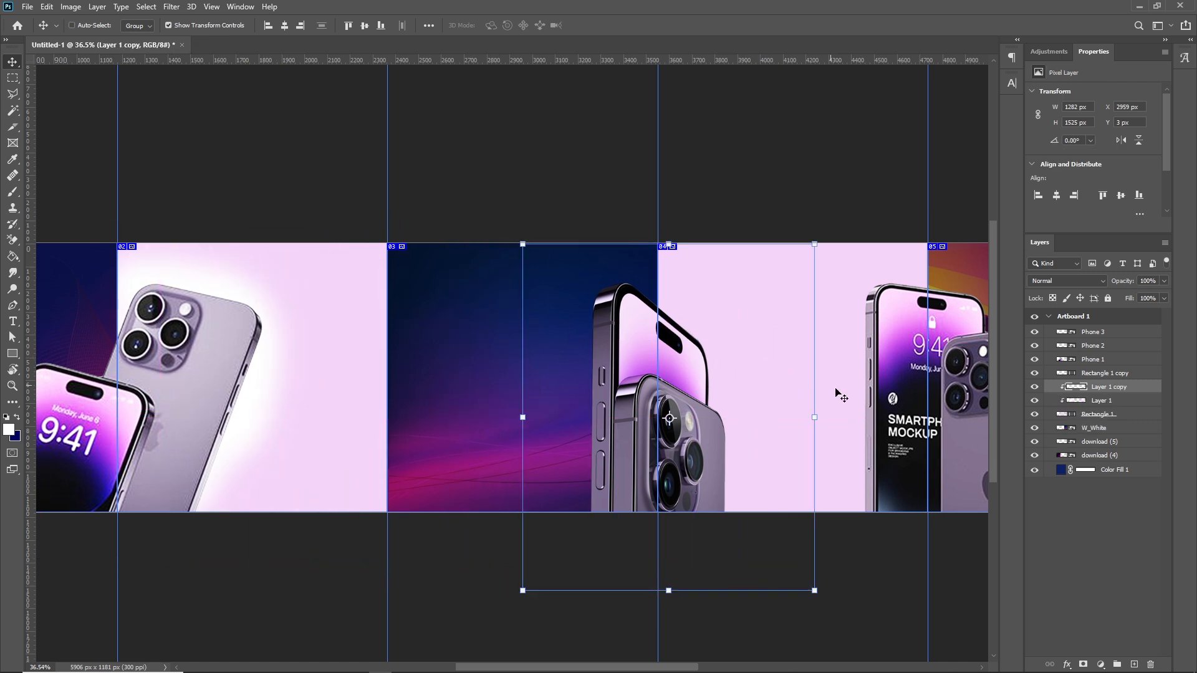
left_click_drag(1111, 391, 1115, 374)
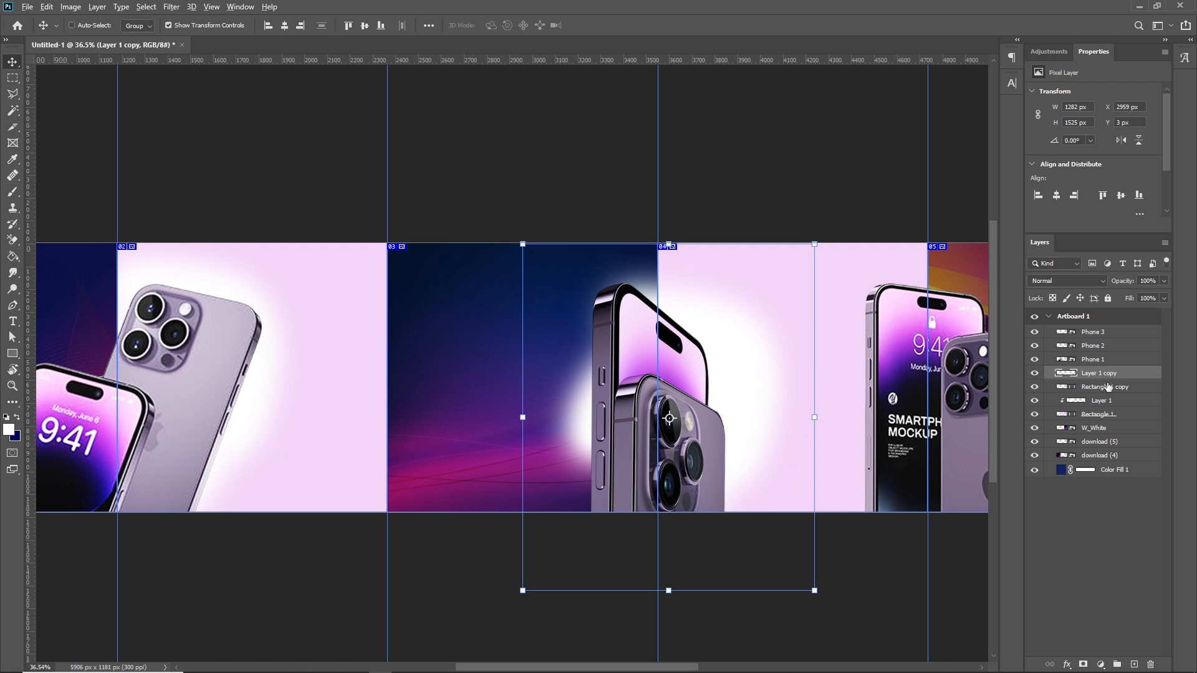
left_click(1111, 378, "alt")
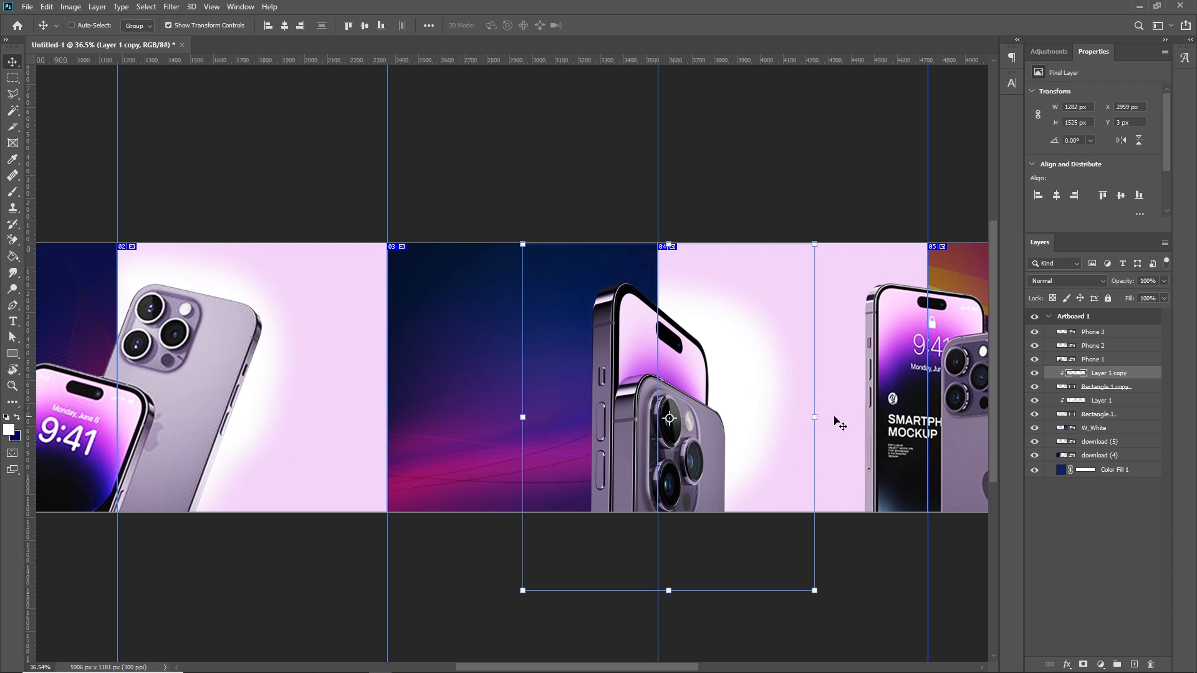
- Rotate the clipped glow copy by about -33.5° behind the phone between slices three and four
left_click_drag(826, 417, 828, 312)
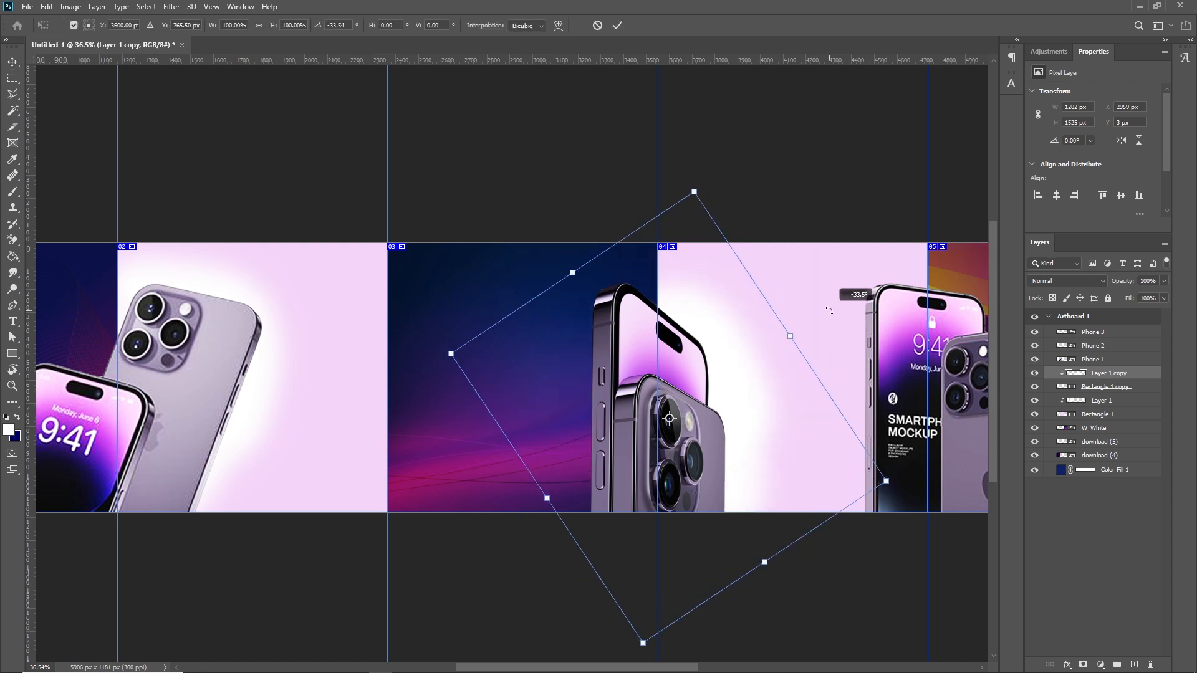
left_click_drag(751, 400, 569, 415)
key("Return")
- Duplicate the rotated glow behind the phone between slices four and five, stretching its height to 146.75% and flipping it horizontally
left_click_drag(445, 370, 726, 346)
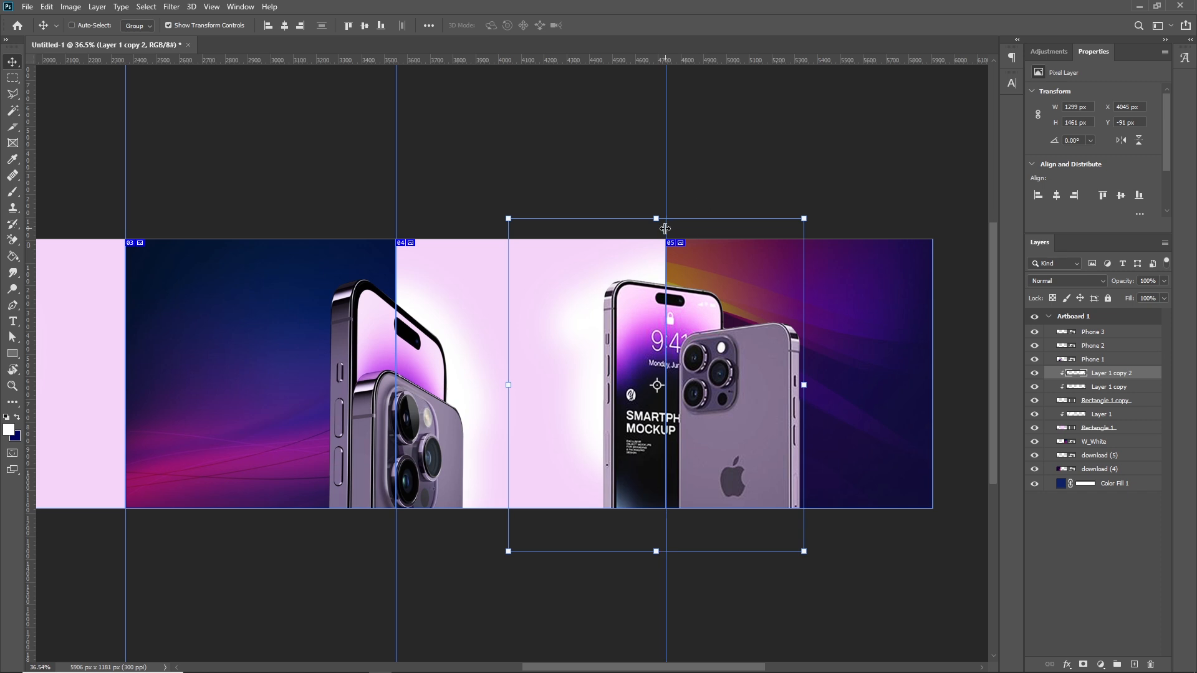
left_click_drag(666, 228, 667, 150)
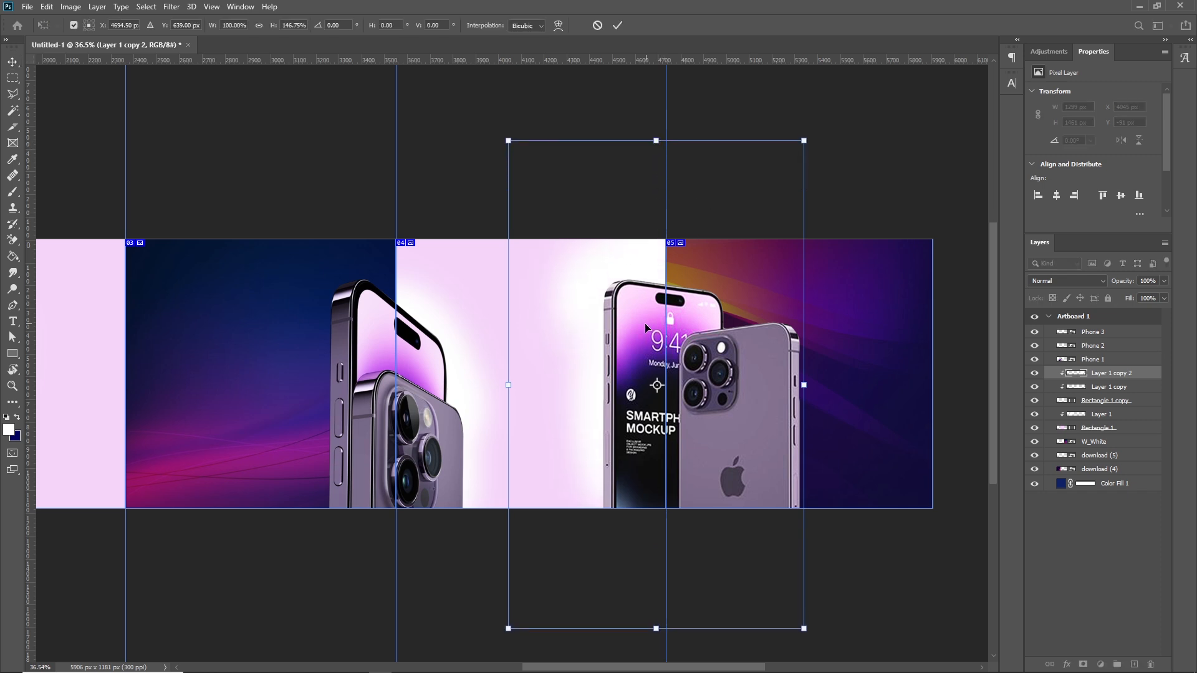
right_click(646, 371)
left_click(685, 578)
- Position the flipped glow behind the phone at about X 4142 px, Y -325 px
left_click_drag(629, 285, 654, 295)
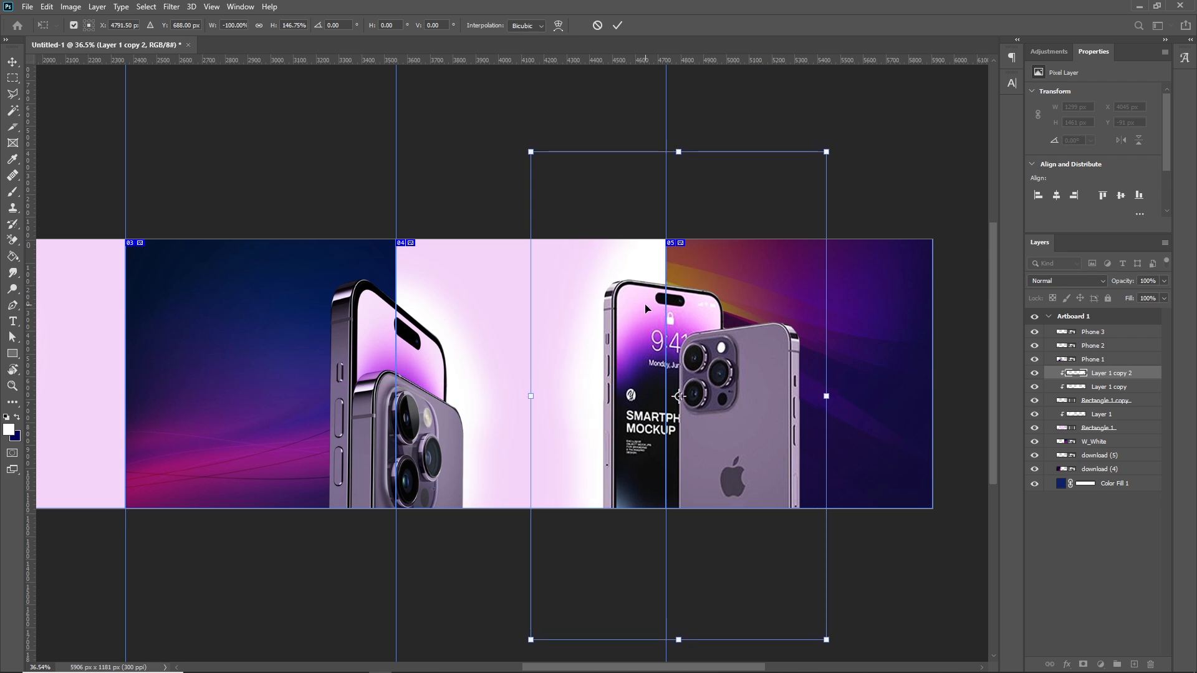
key("Return")
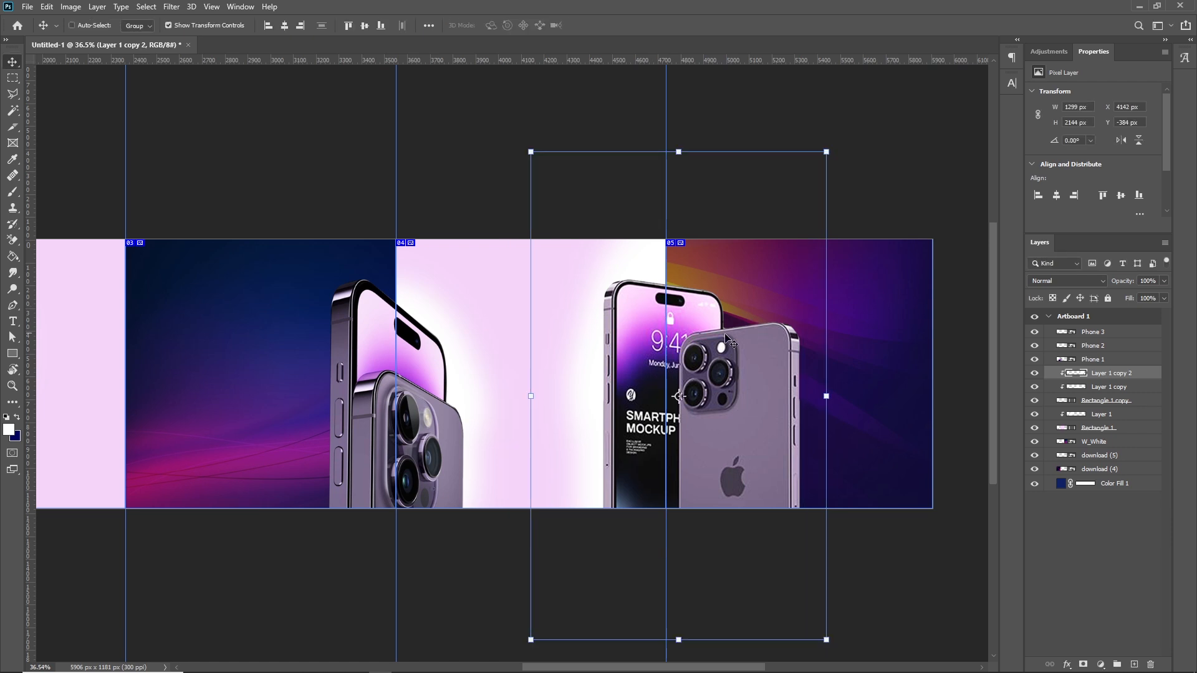
left_click_drag(639, 281, 642, 299)
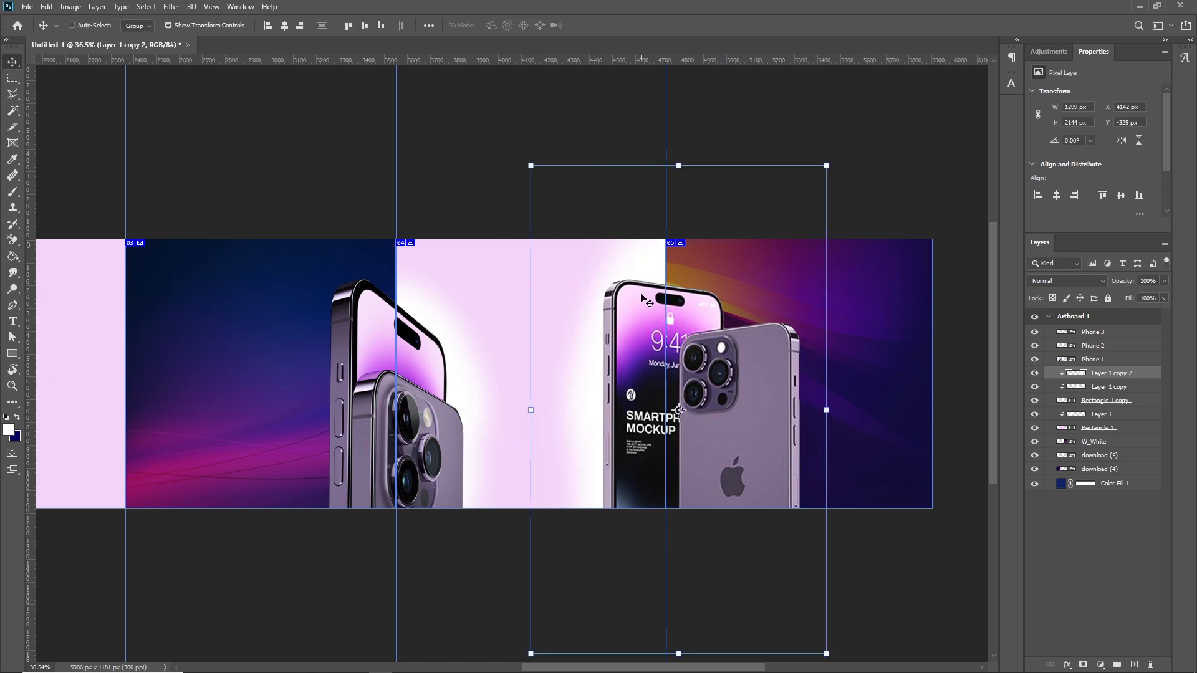
- Add a "Lorem Ipsum" text layer in the upper part of the first slice, with the font size set to 30 pt
left_click_drag(464, 329, 593, 311)
key("z")
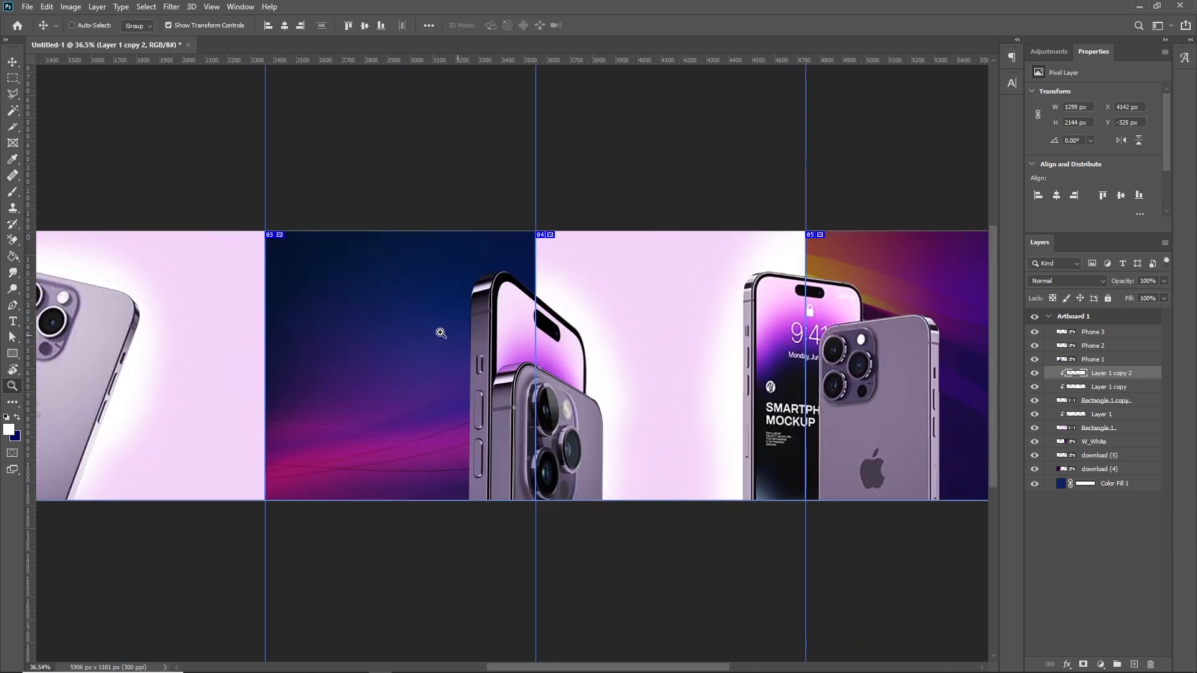
left_click(438, 333, "alt")
left_click_drag(433, 331, 725, 313)
left_click(476, 329, "alt")
left_click_drag(506, 337, 577, 327)
left_click_drag(331, 337, 381, 339)
left_click(13, 321)
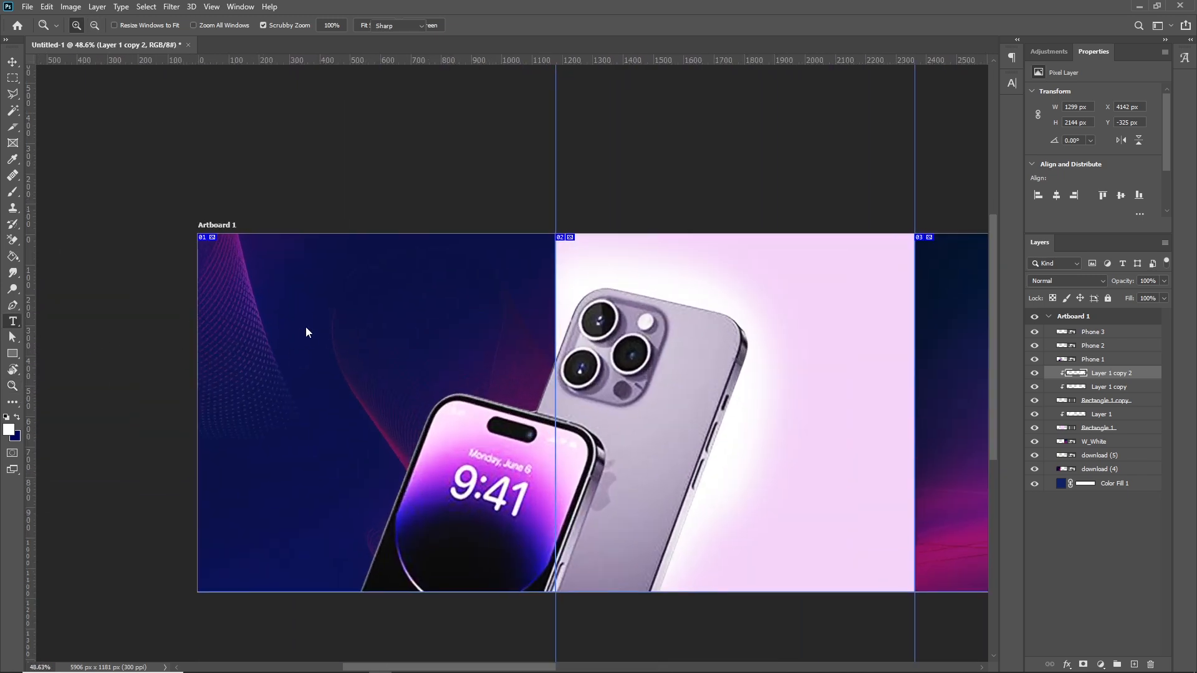
left_click(255, 306)
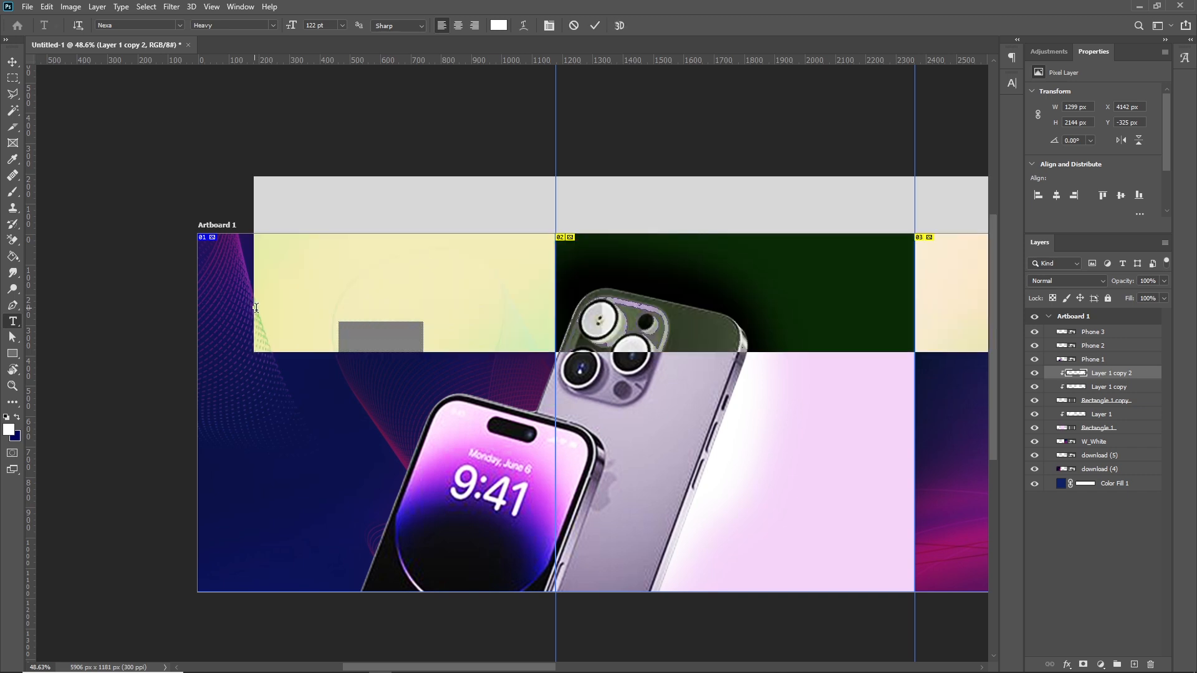
left_click(1012, 82)
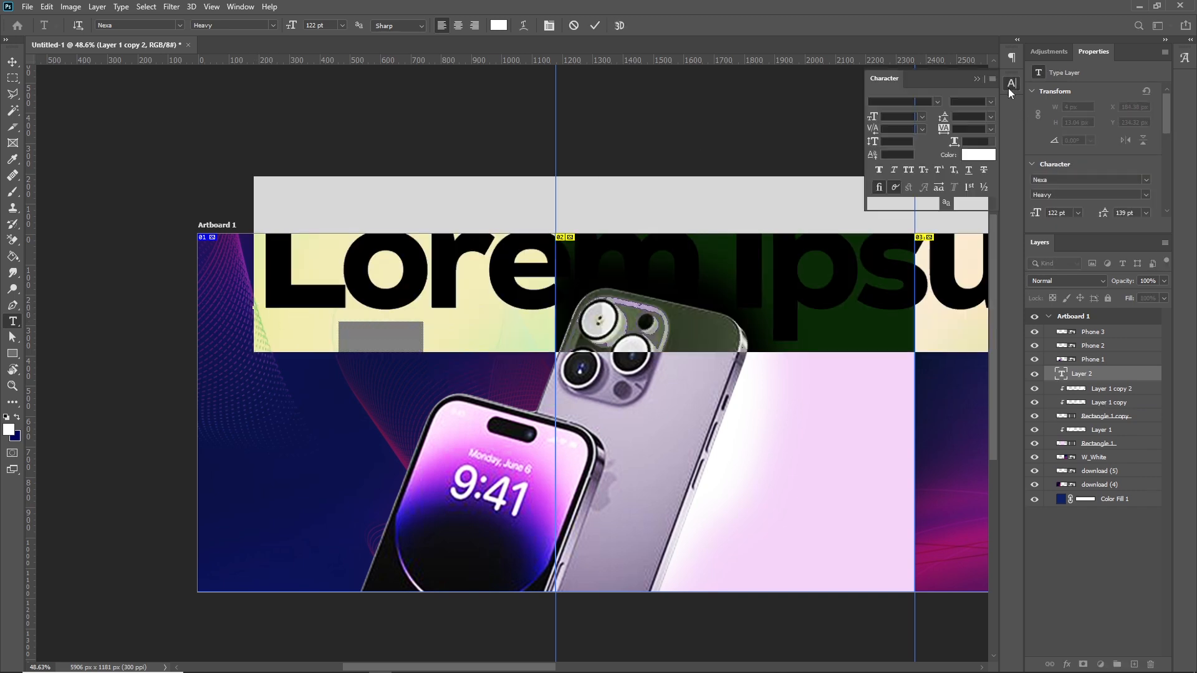
left_click_drag(872, 118, 817, 133)
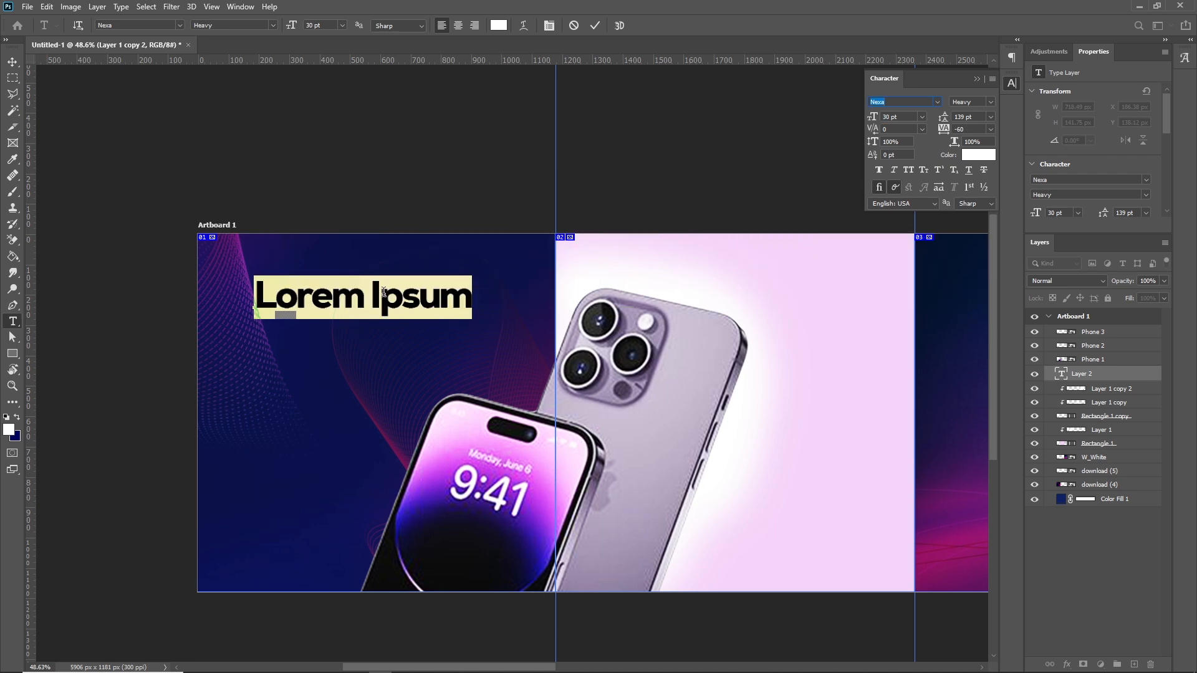
left_click(901, 103)
left_click(13, 62)
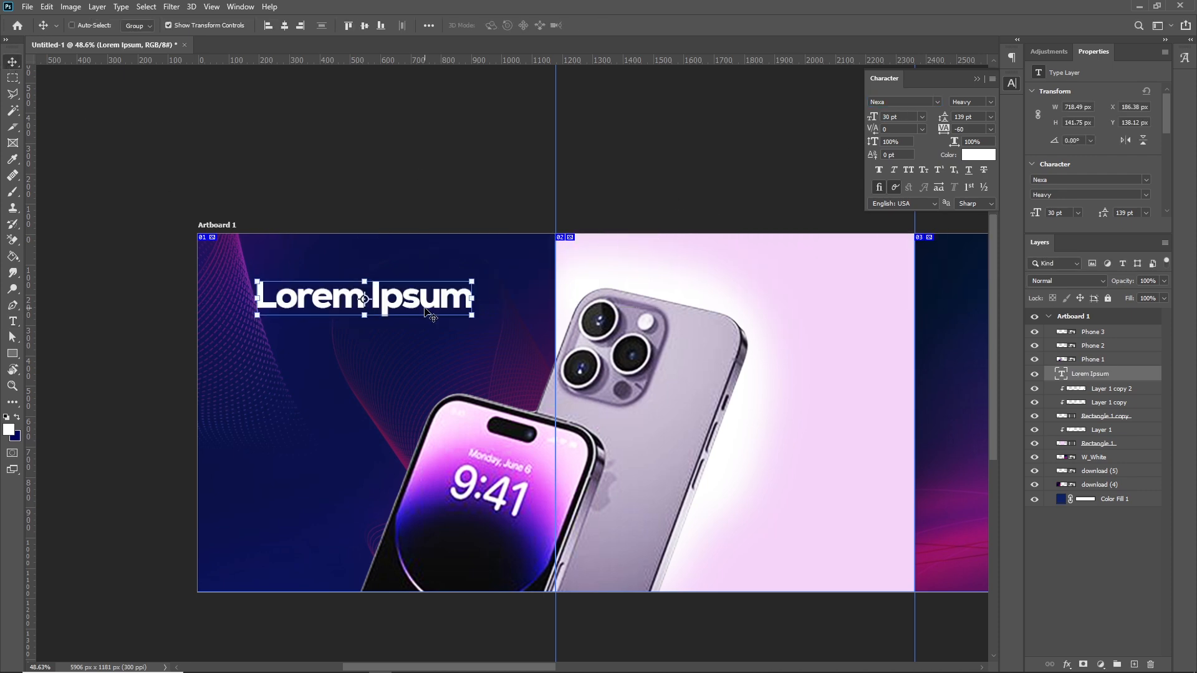
- Move the placeholder text to about X 101 px, Y 169 px and compare it with the reference carousel image in the photo viewer
left_click_drag(435, 304, 418, 305)
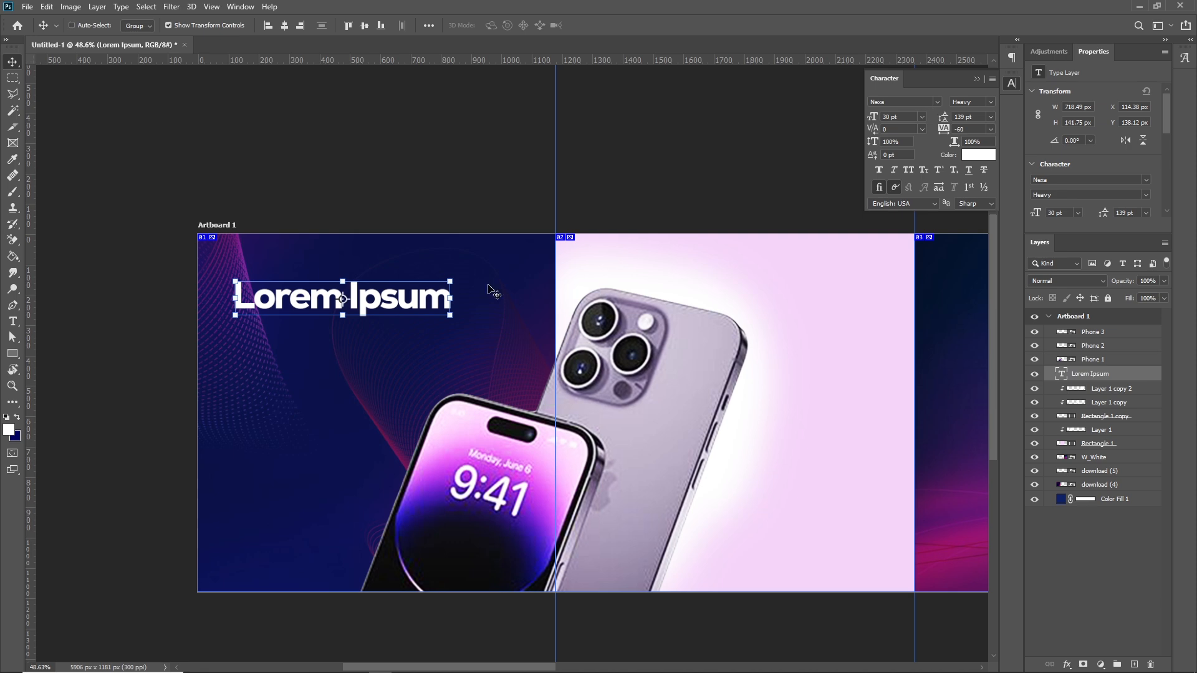
left_click_drag(399, 304, 392, 313)
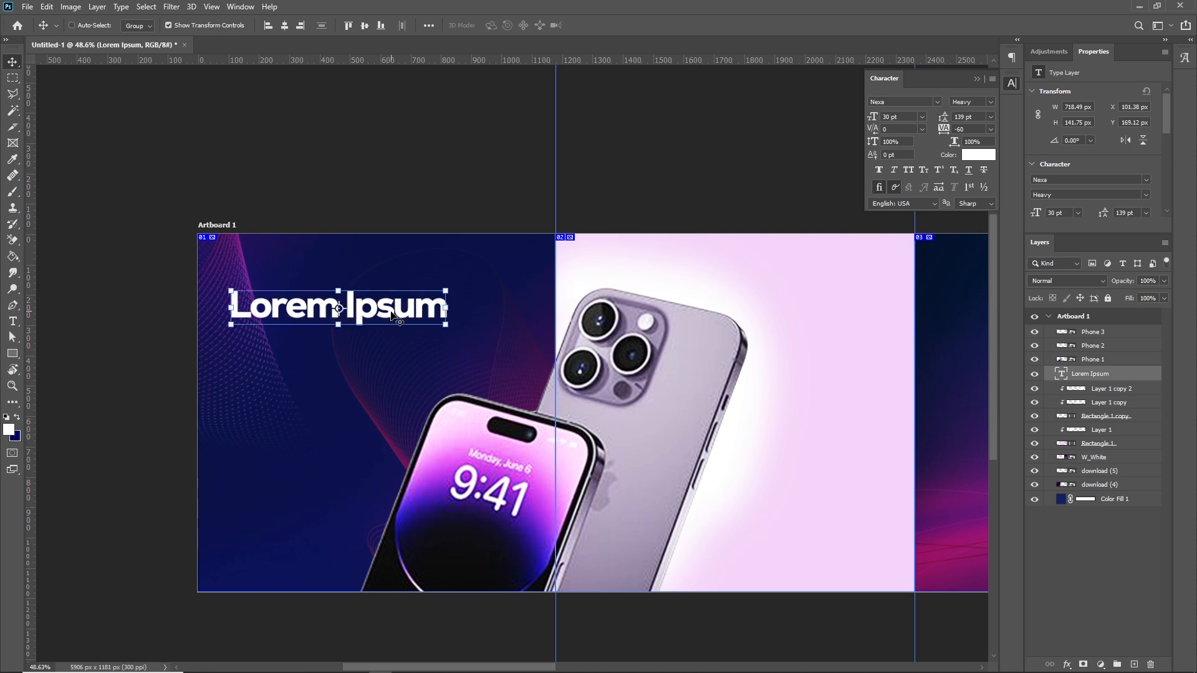
key("alt+Tab")
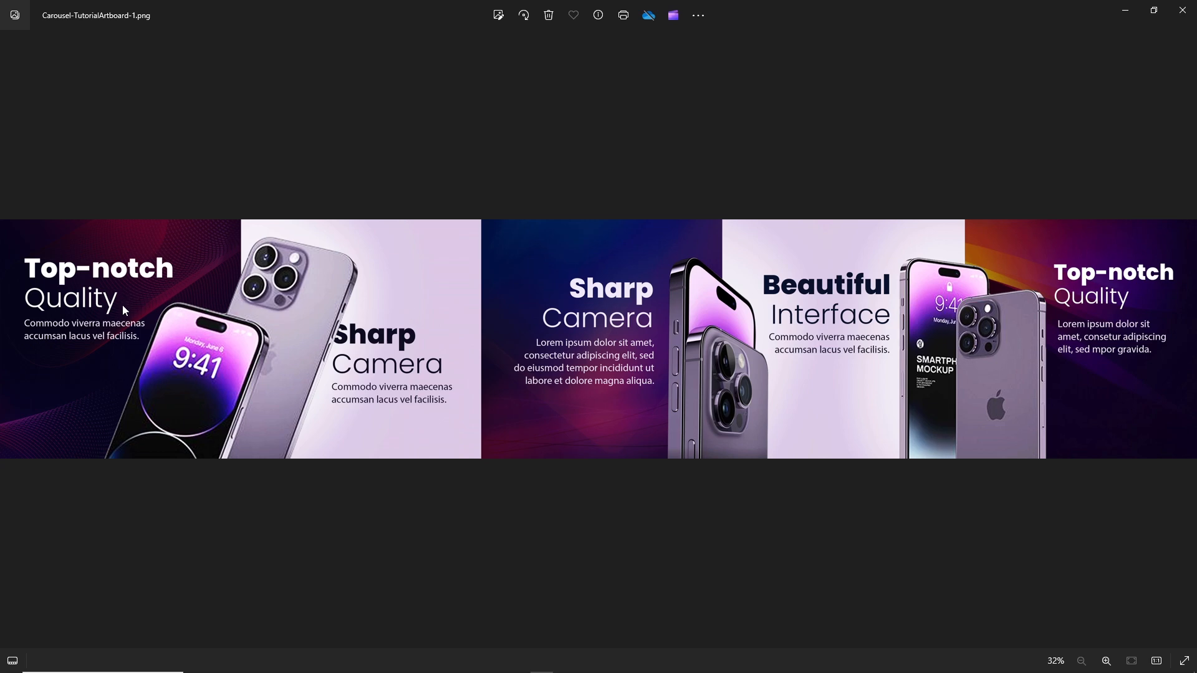
key("alt+Tab")
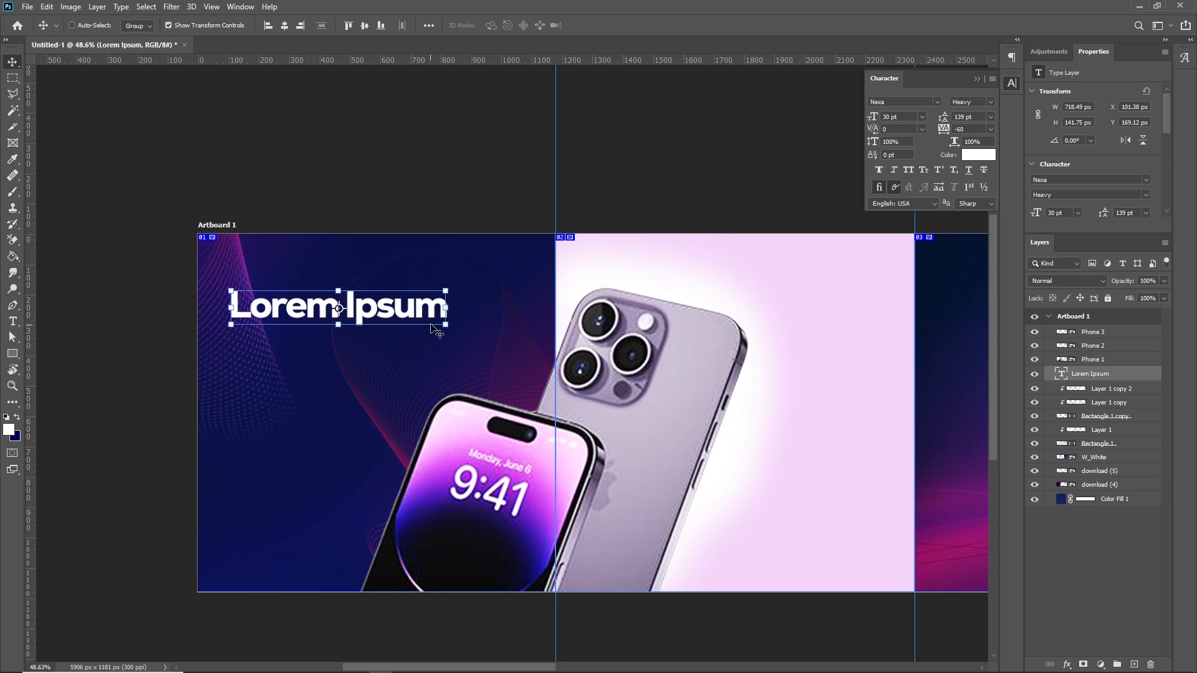
- Change the placeholder text's font to Poppins Bold
left_click(905, 101)
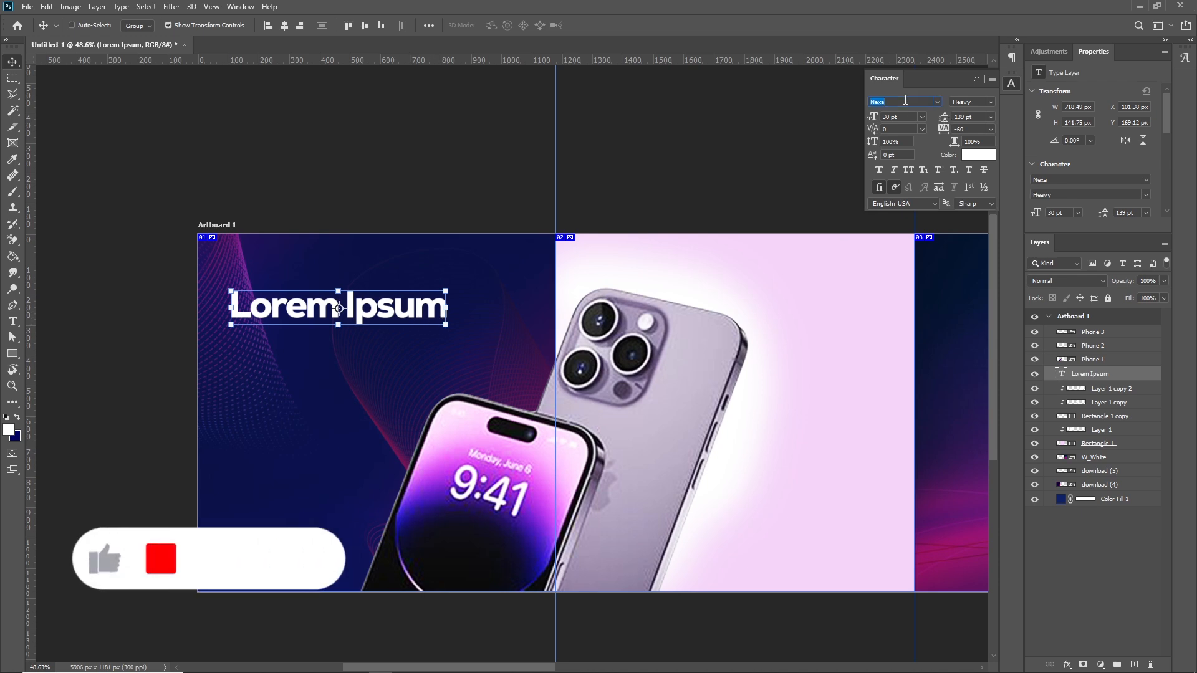
type("popp")
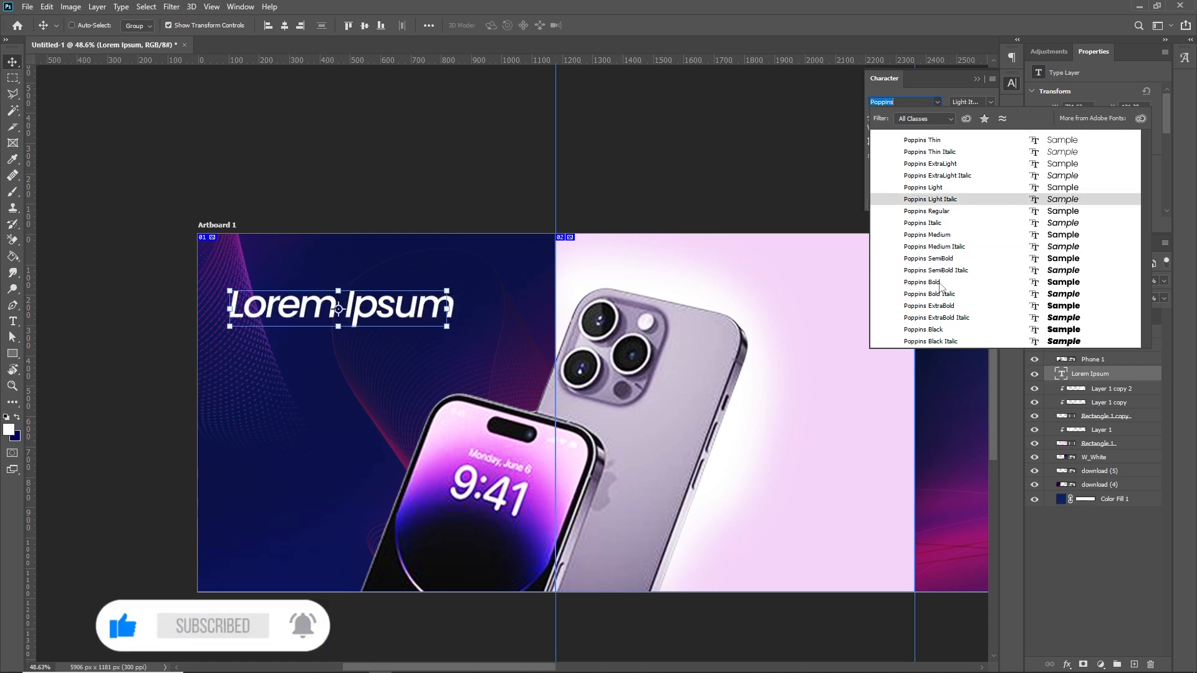
left_click(940, 284)
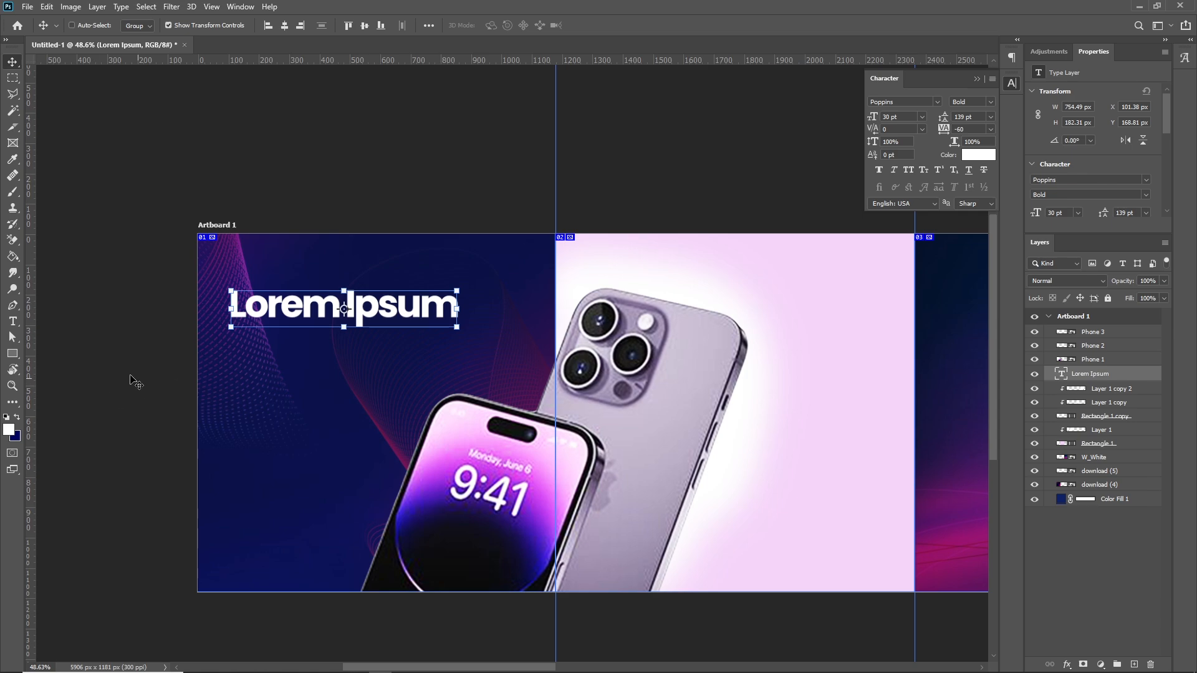
- Following the reference image, replace the placeholder with "Top-notch" and "Quality" on two lines, and set the leading to 33 pt
key("alt+Tab")
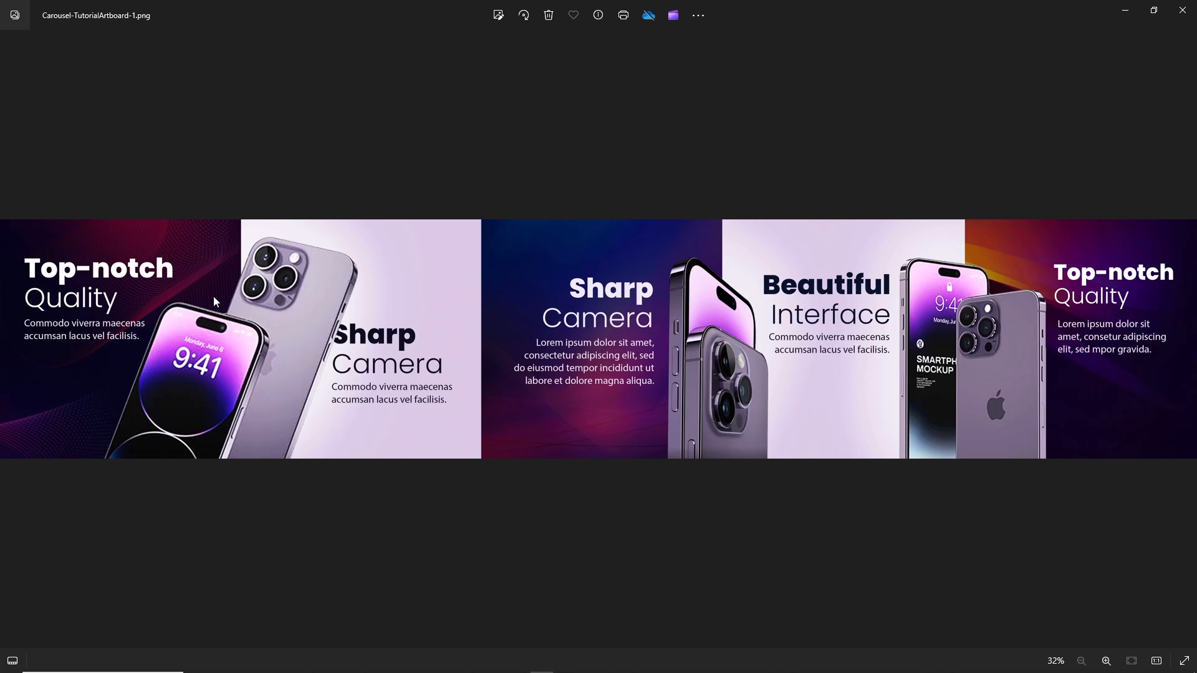
key("alt+Tab")
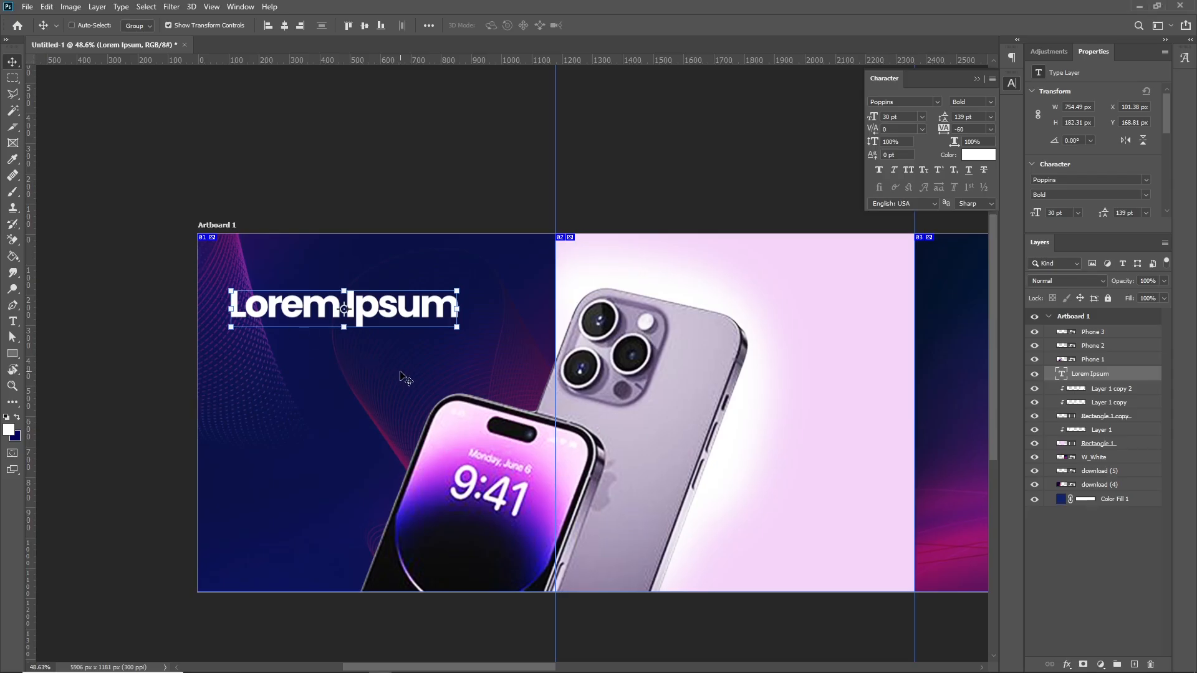
key("t")
triple_click(333, 310)
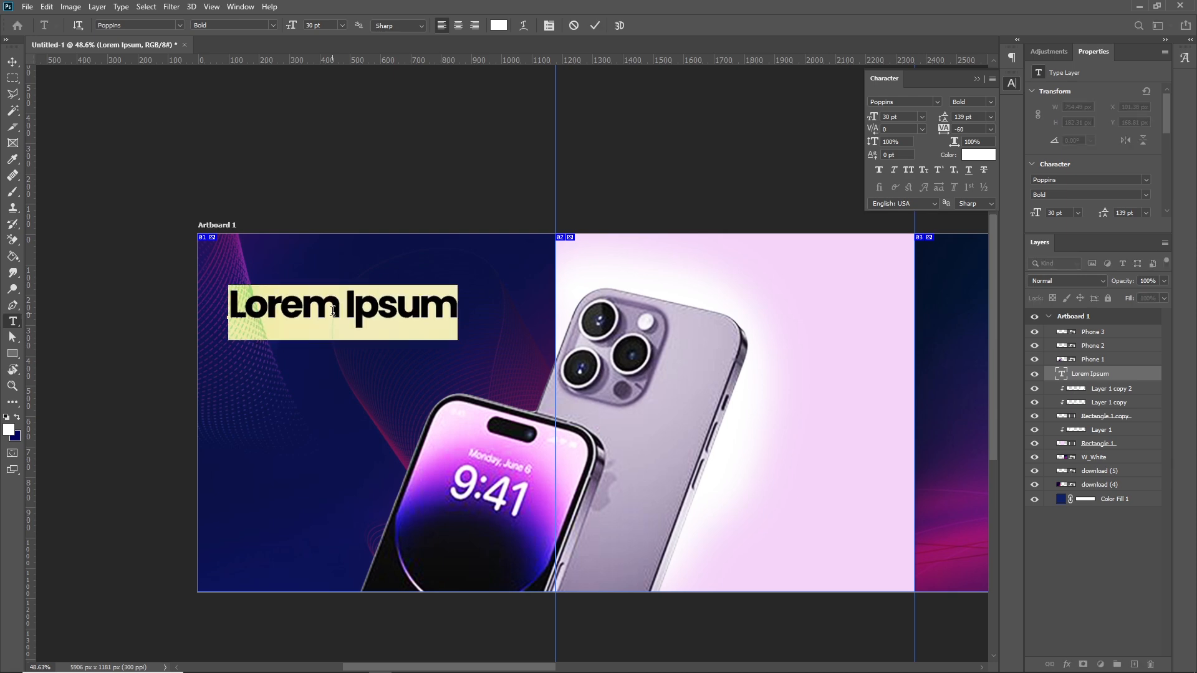
type("Top ")
type("notch")
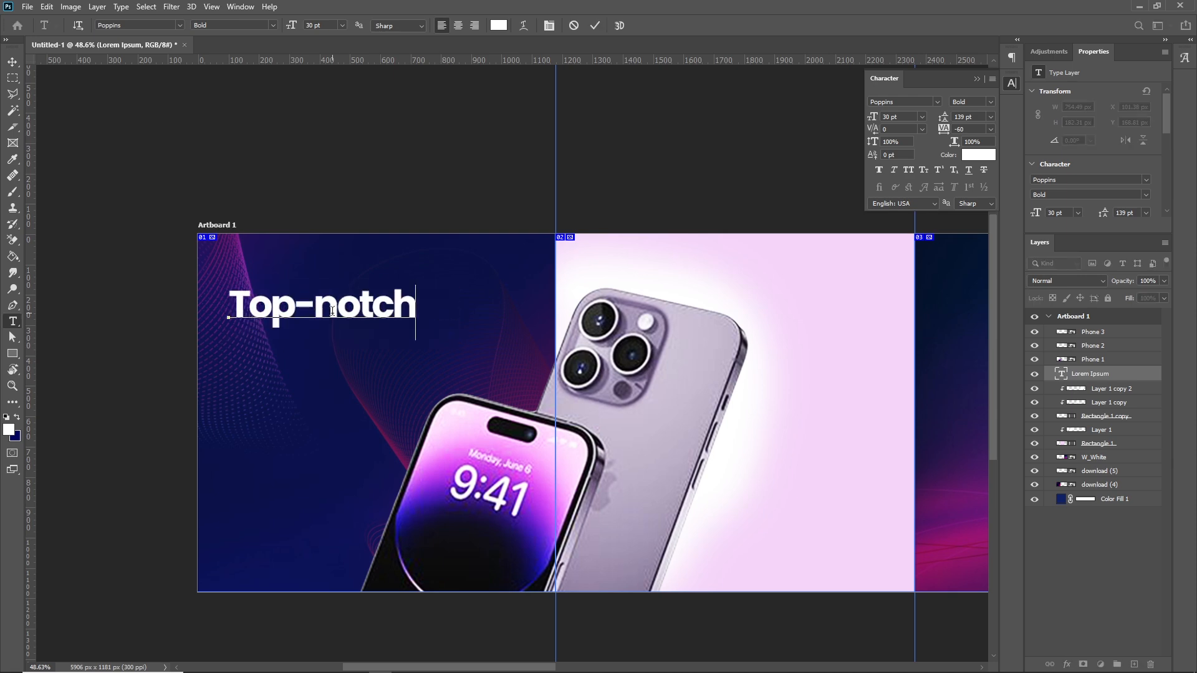
key("Return")
type("Qua")
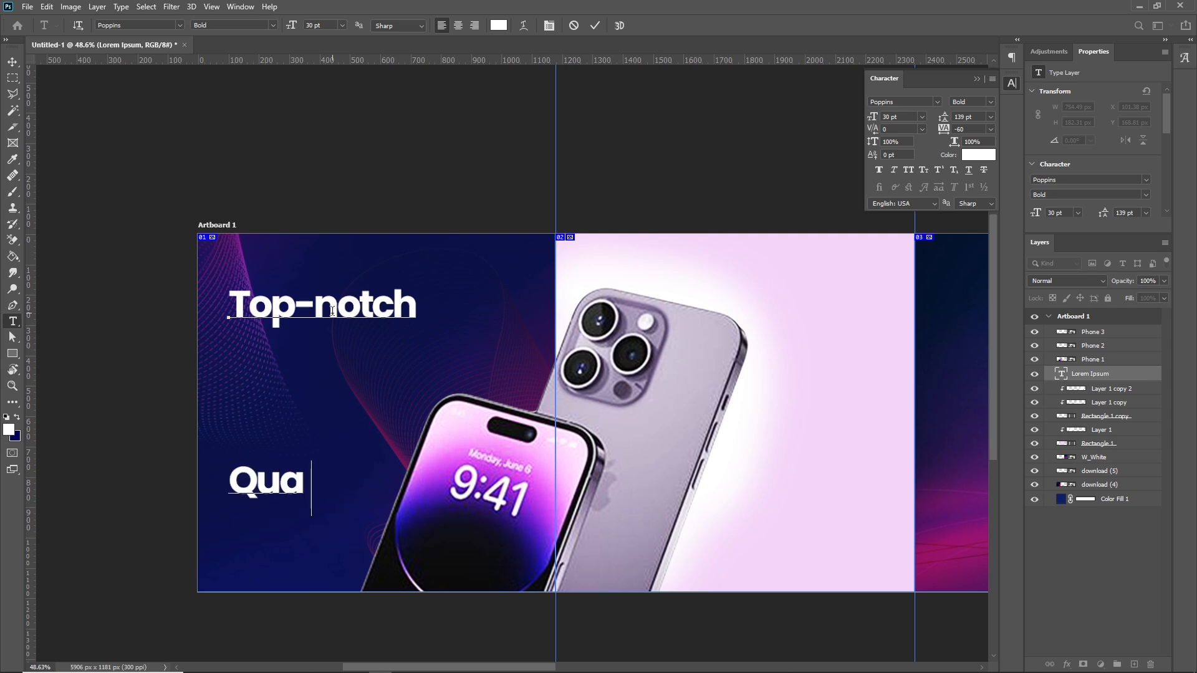
type("lity")
key("ctrl+a")
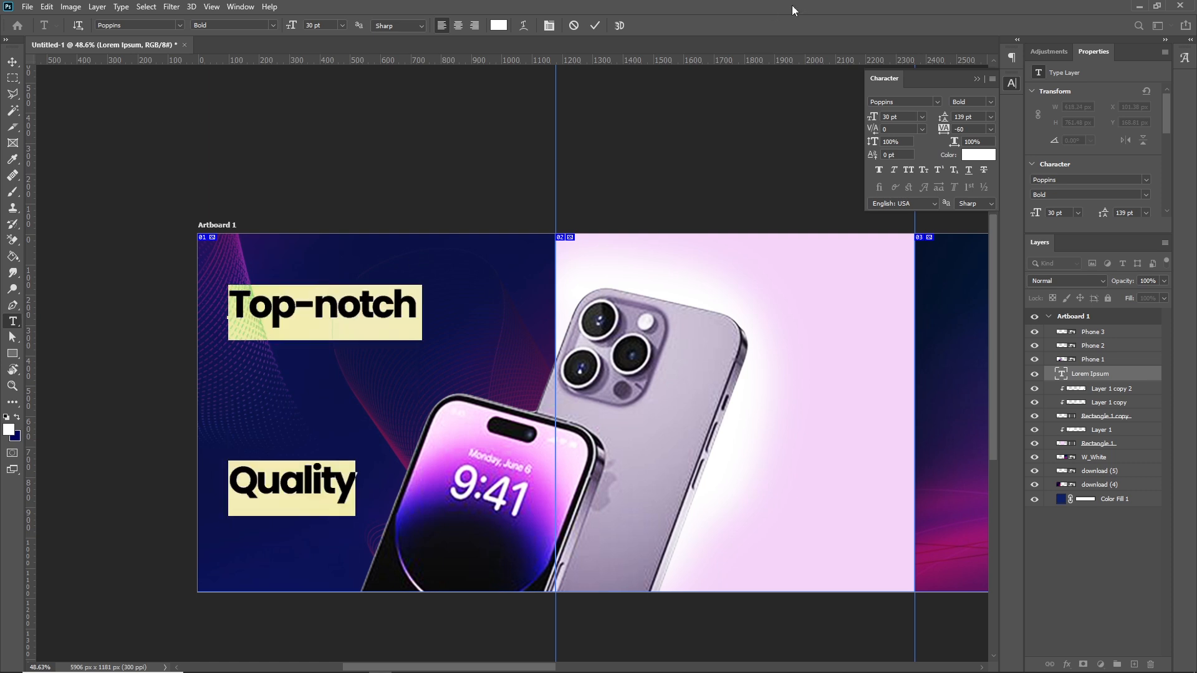
left_click_drag(940, 122, 876, 127)
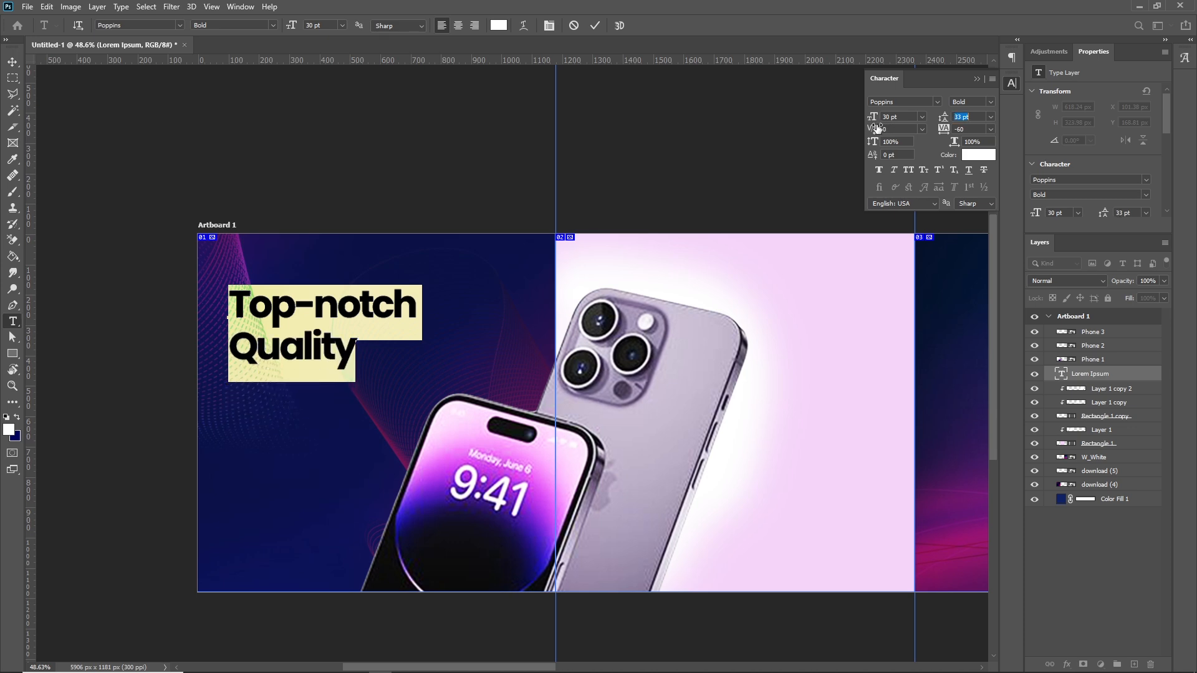
- Change the word "Quality" in the first slice's headline to the Poppins Light weight
left_click(385, 348)
left_click_drag(356, 349, 219, 341)
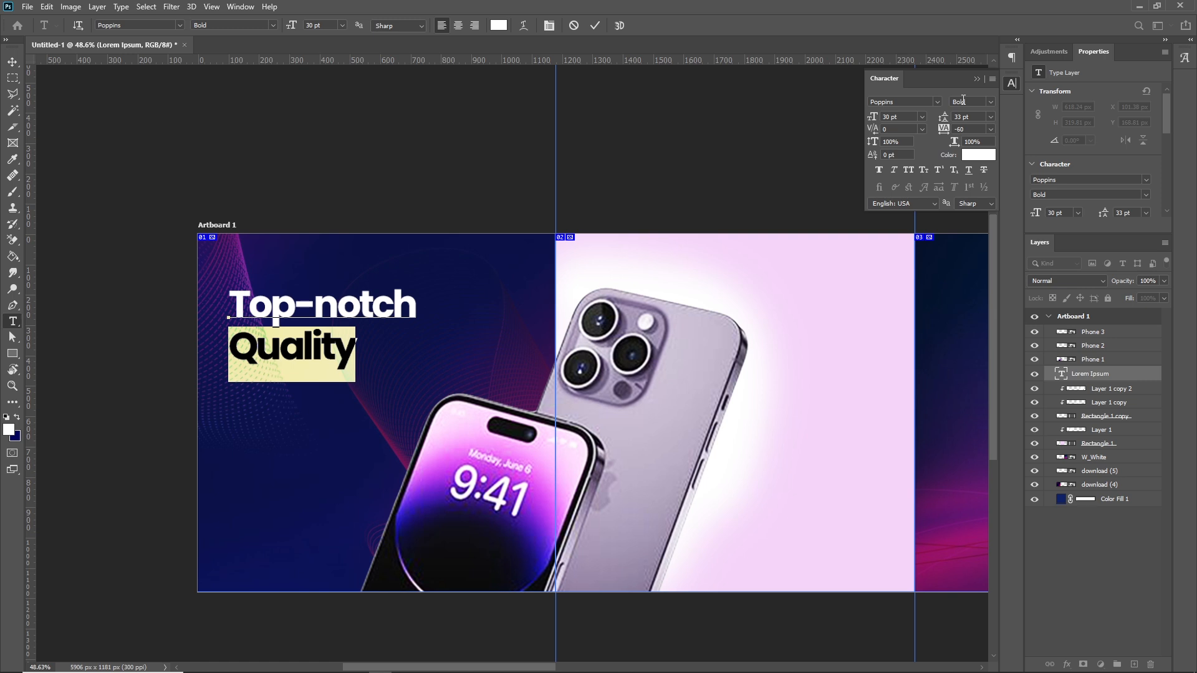
left_click(990, 102)
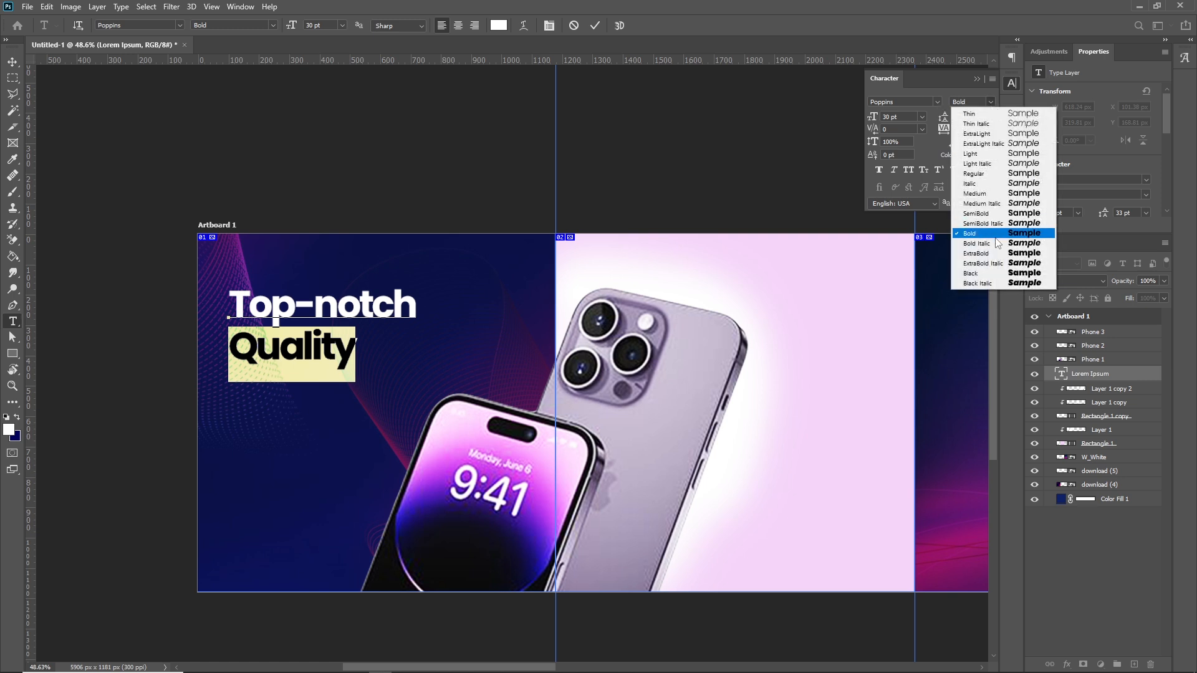
left_click(999, 161)
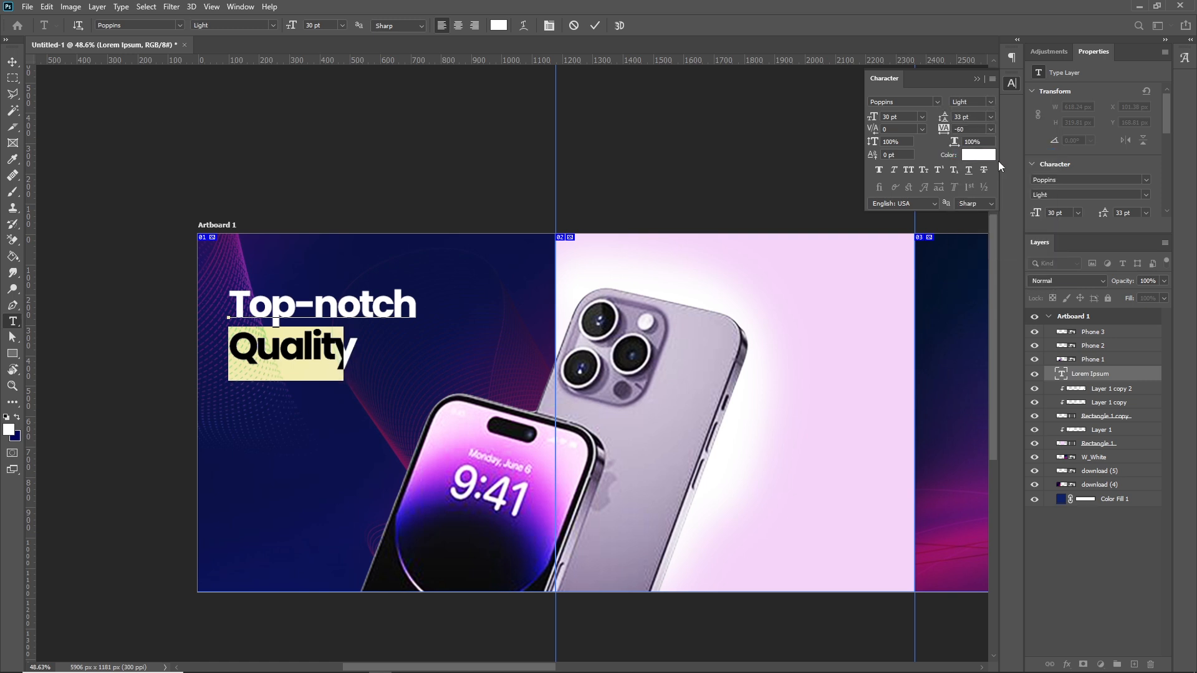
left_click(357, 325)
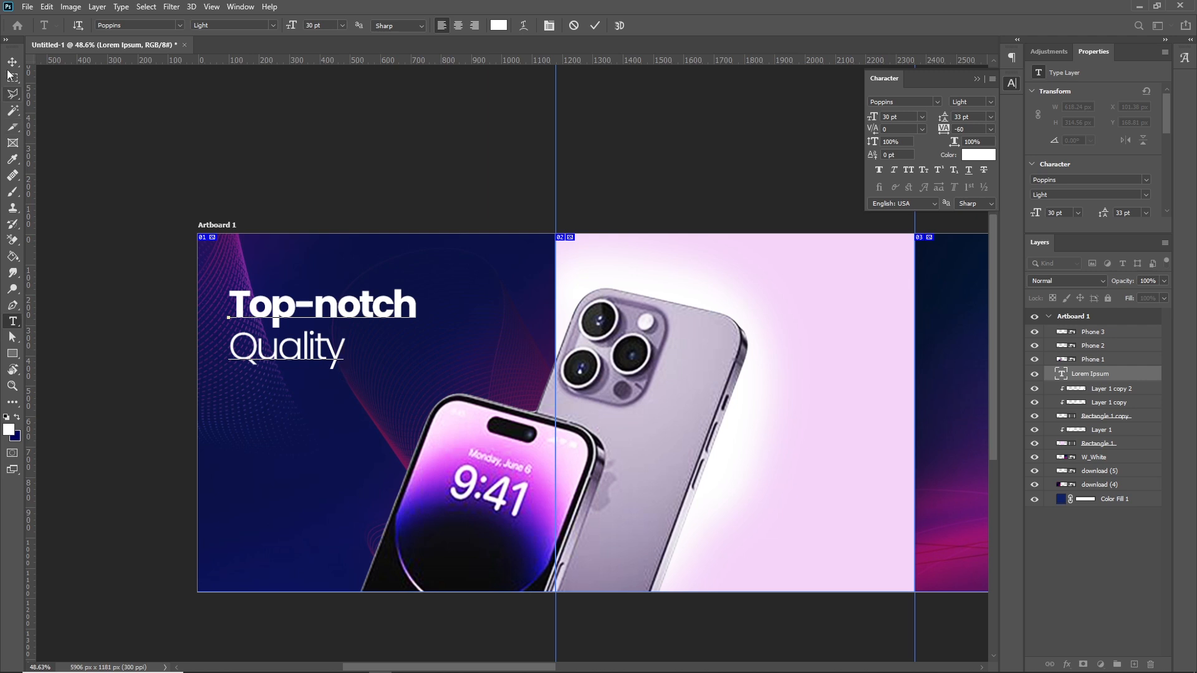
key("ctrl+Return")
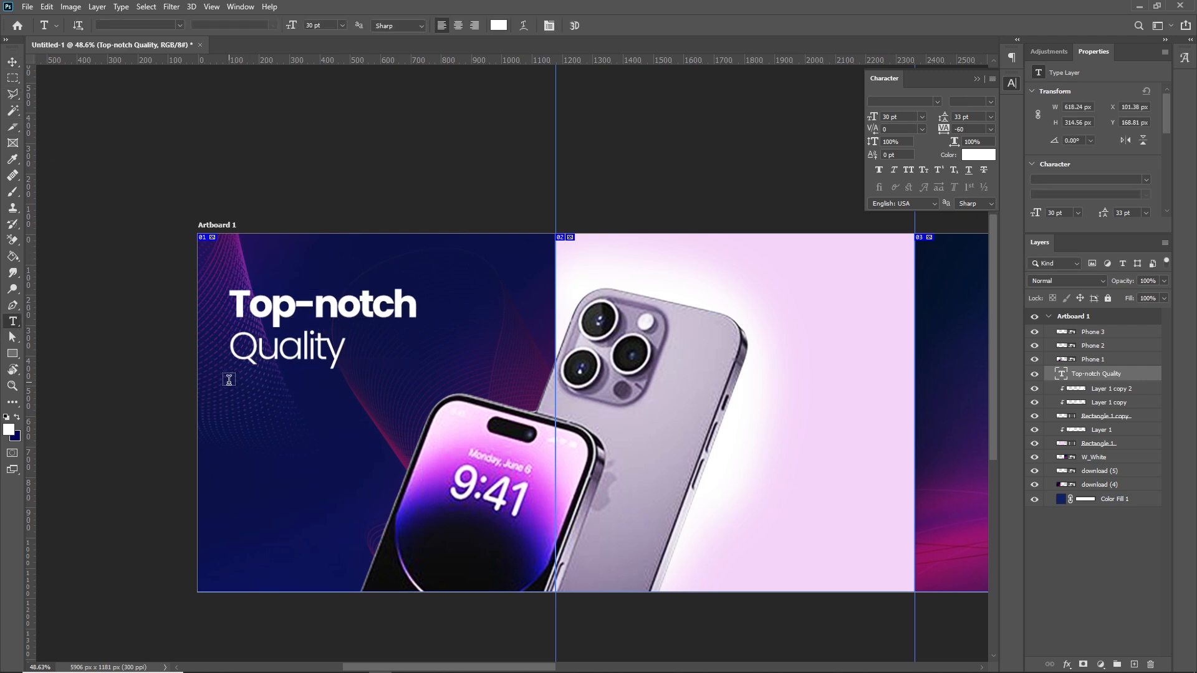
- Add a Lorem Ipsum paragraph text box below the first slice's headline, with 15.01 pt font size and 13 pt leading
left_click_drag(231, 378, 383, 433)
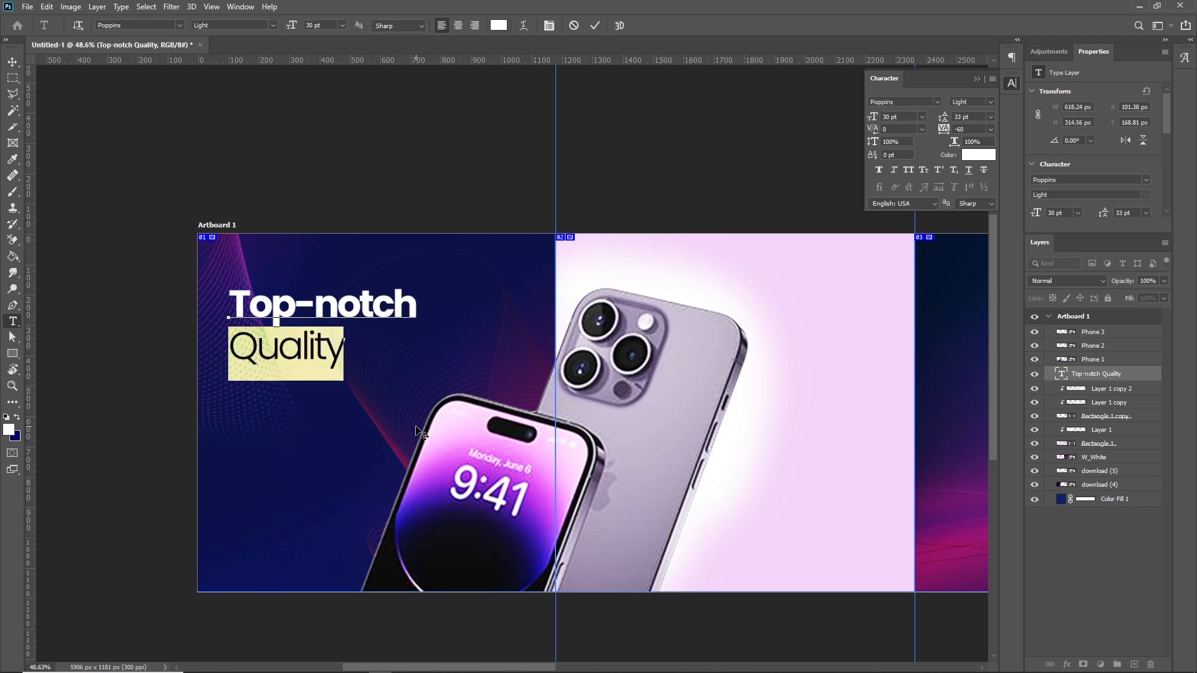
key("ctrl+Return")
left_click_drag(229, 395, 412, 446)
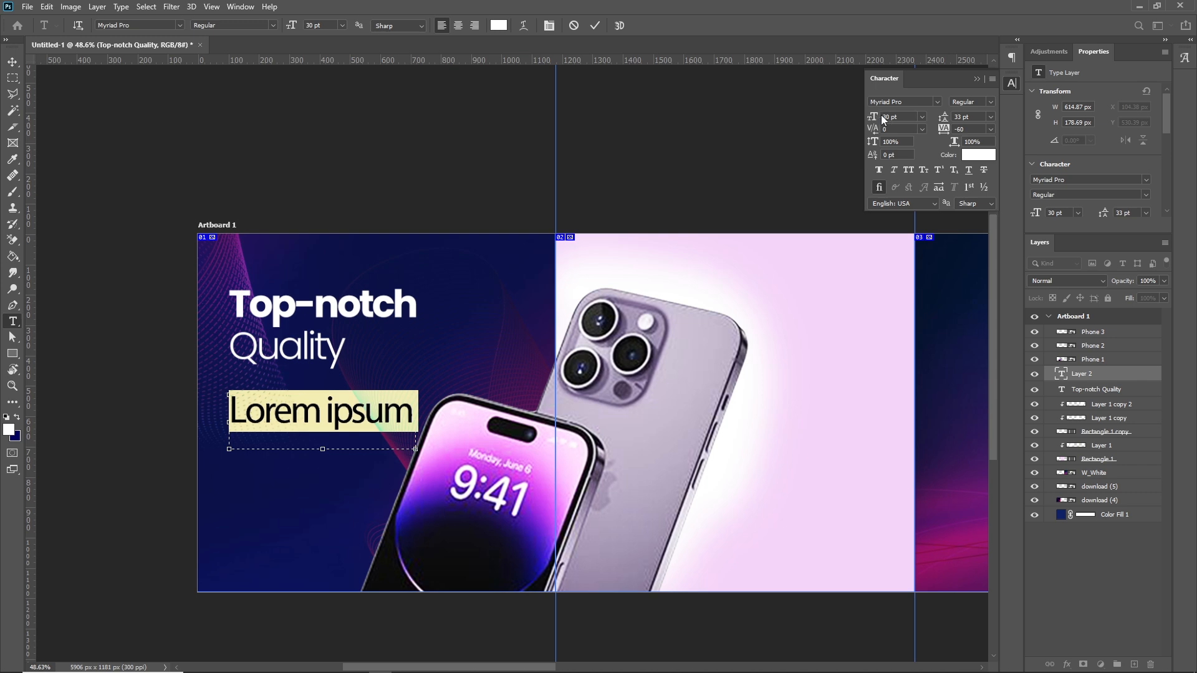
mouse_move(865, 119)
left_mouse_down()
mouse_move(838, 118)
mouse_move(860, 117)
left_mouse_up()
scroll(903, 116, "down", 6)
scroll(906, 116, "down", 3)
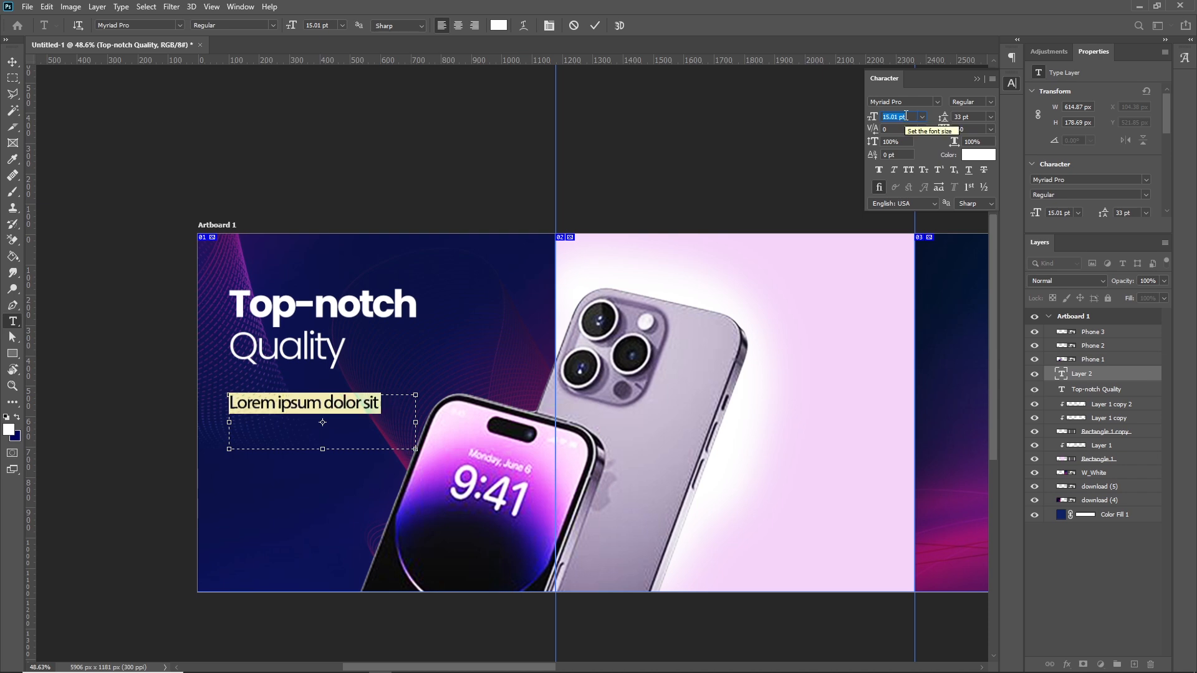
left_click_drag(943, 118, 929, 122)
- Change the placeholder paragraph's font to Poppins Regular and its size to 10 pt
left_click(920, 102)
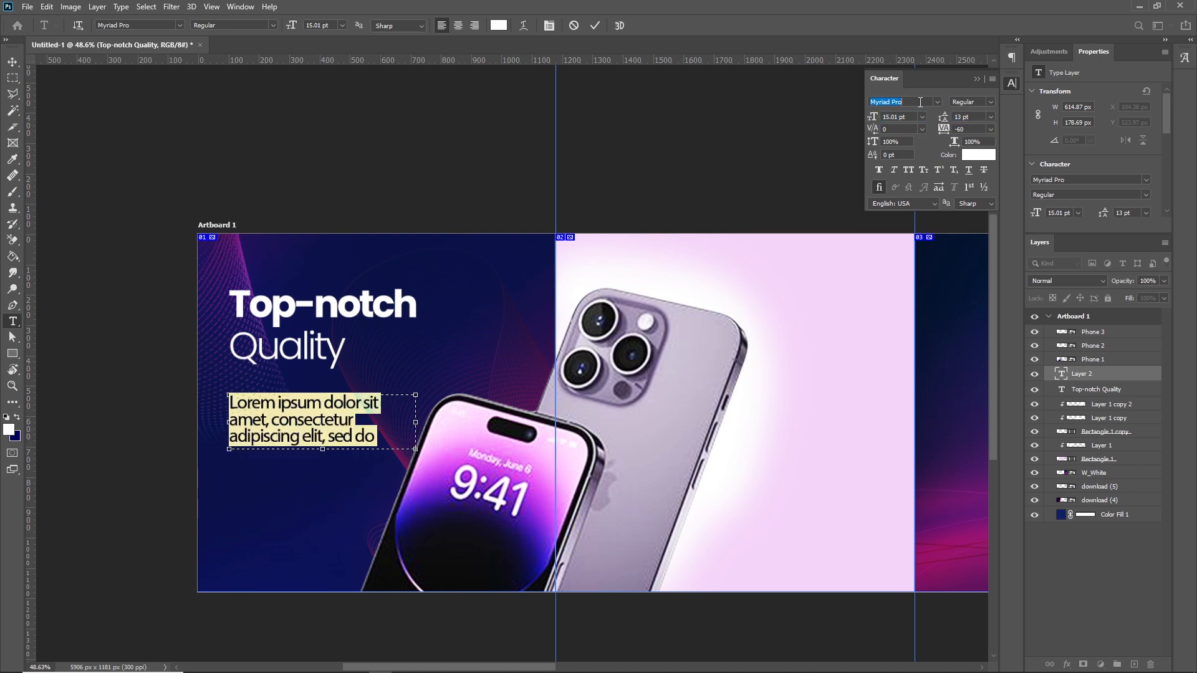
type("pop")
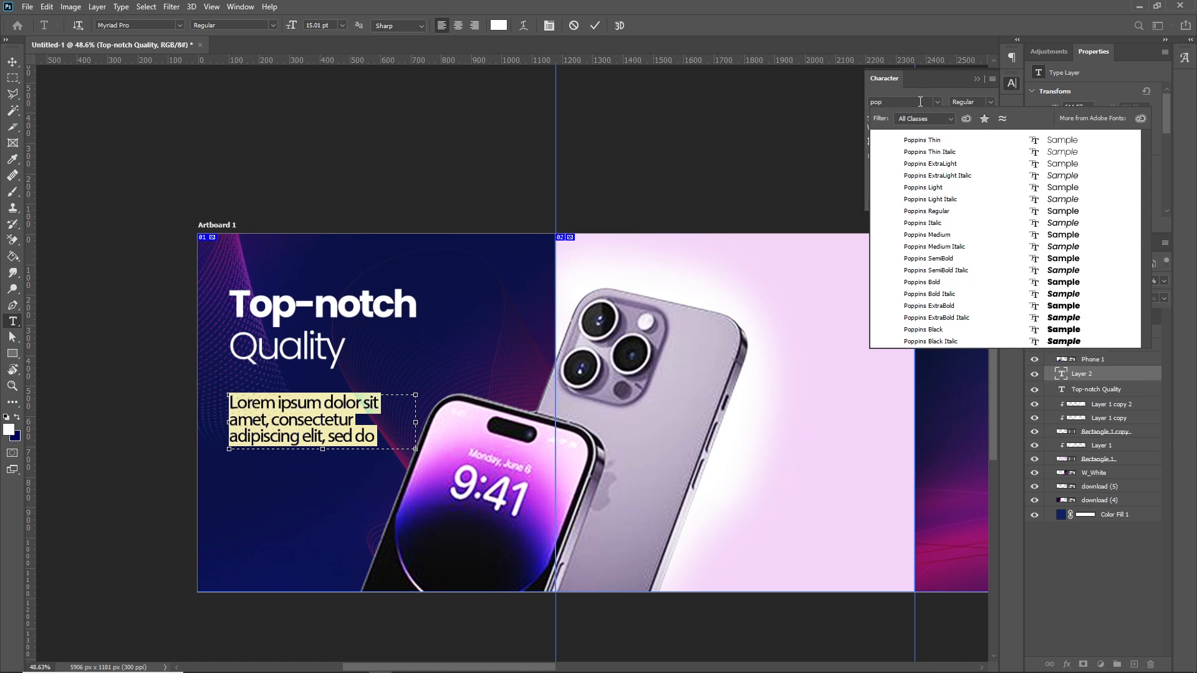
left_click(941, 212)
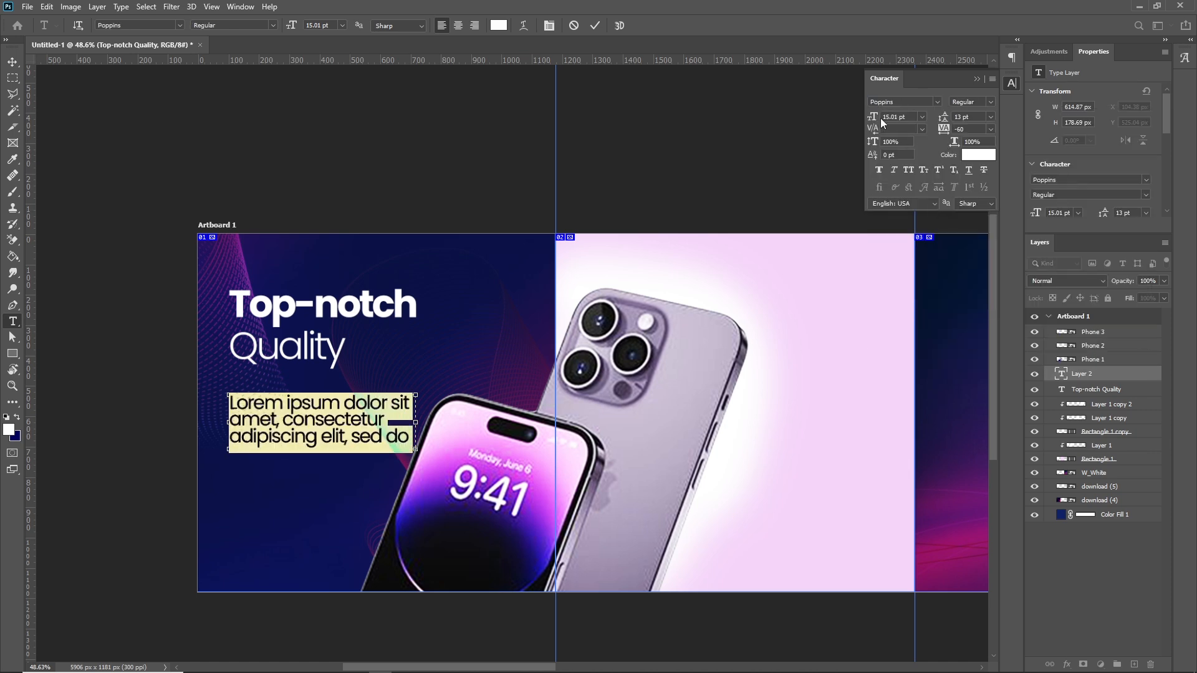
scroll(890, 116, "down", 5)
type("11")
key("Return")
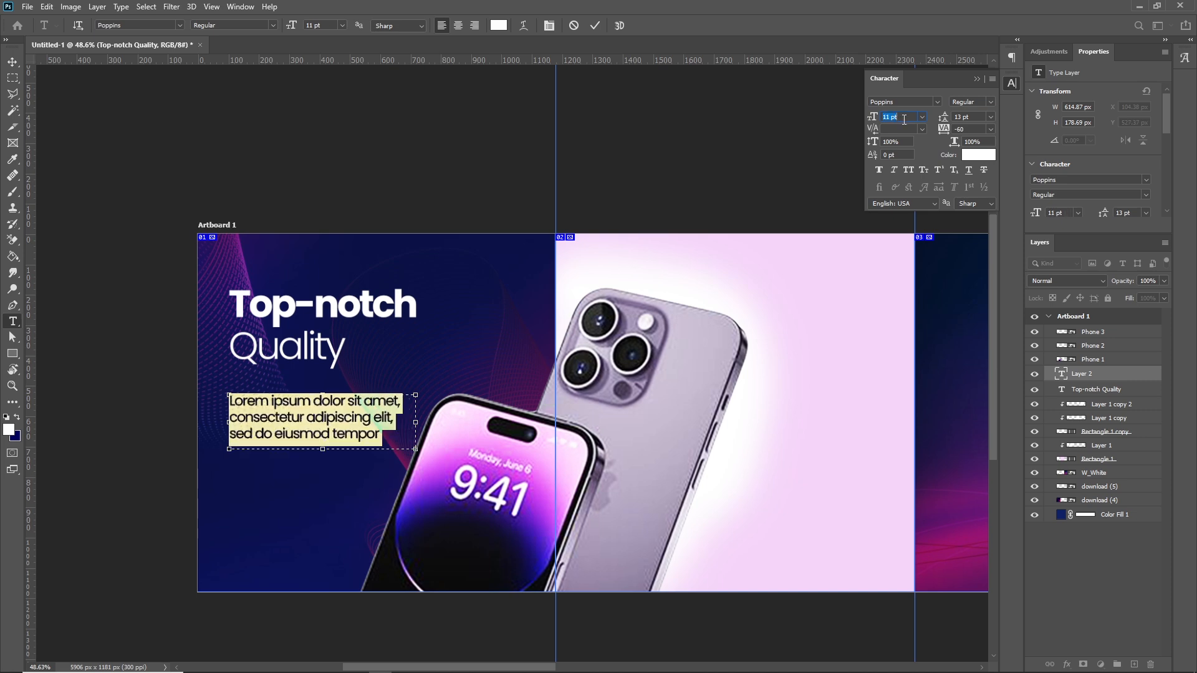
scroll(903, 119, "down", 1)
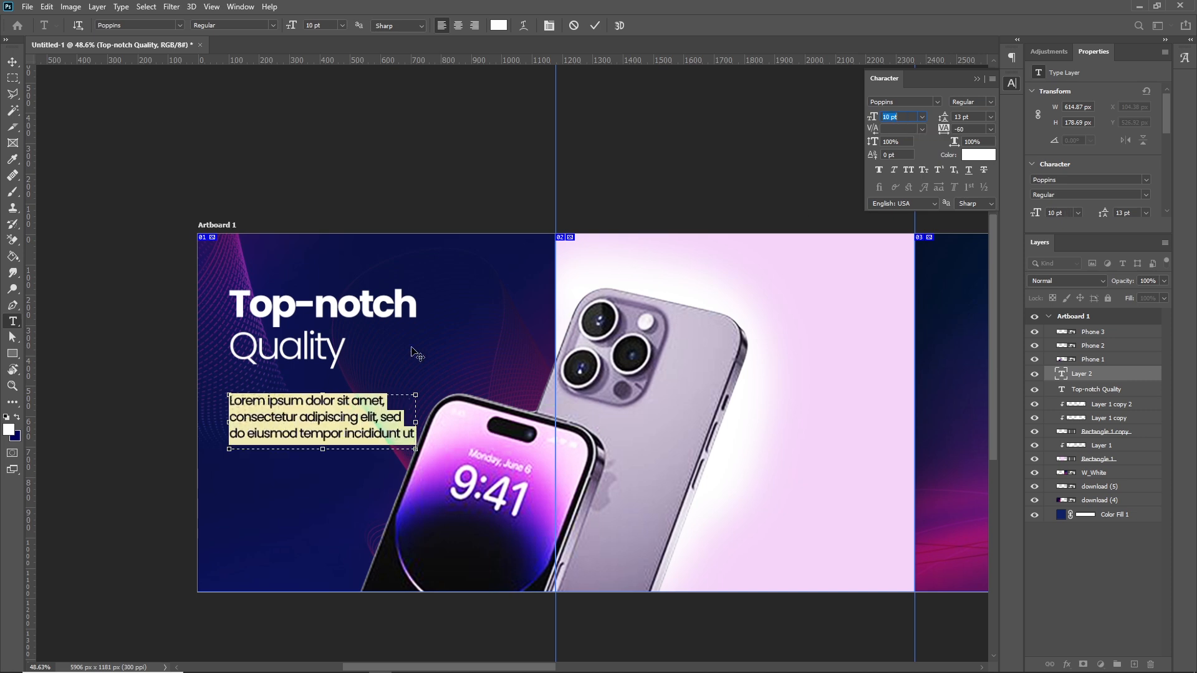
- Move the paragraph closer to the headline, to about X 104 px, Y 496 px, and compare it with the reference image
left_click(12, 62)
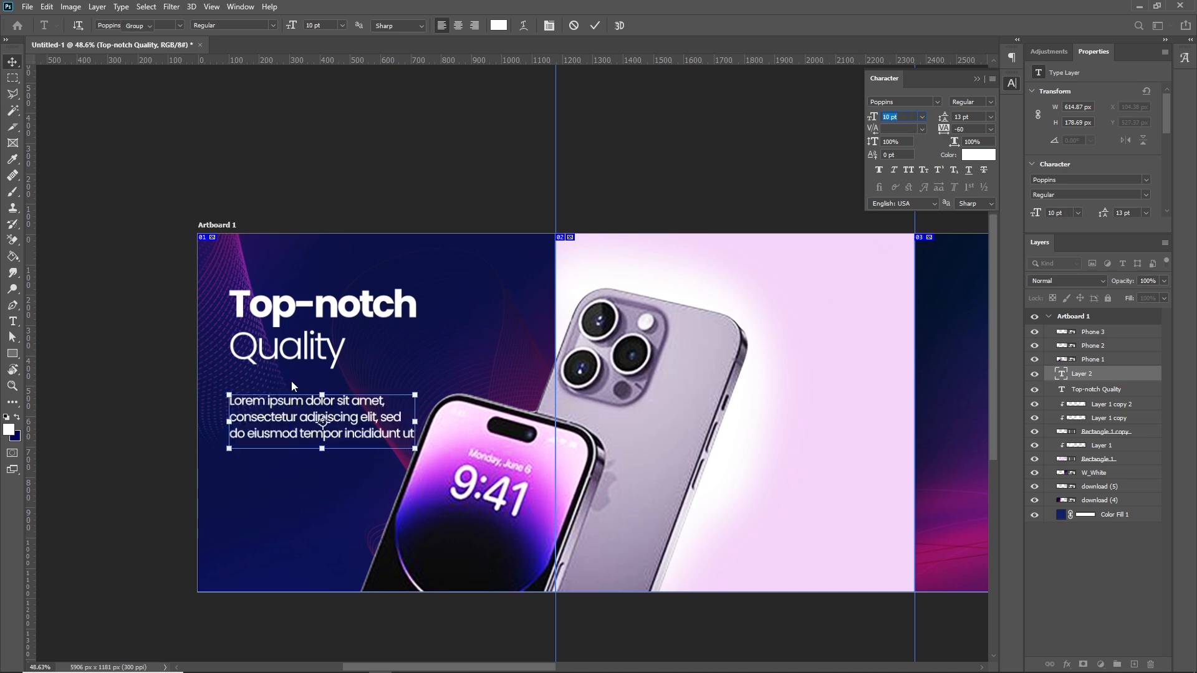
left_click_drag(286, 432, 284, 424)
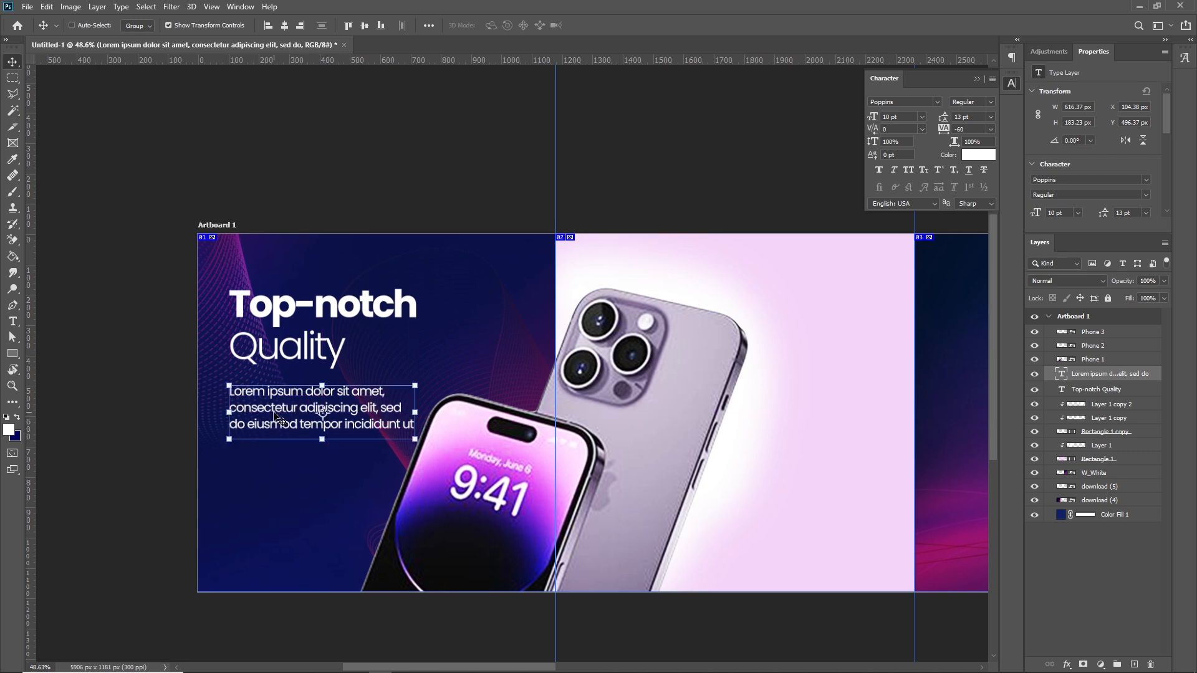
left_click_drag(671, 480, 546, 427)
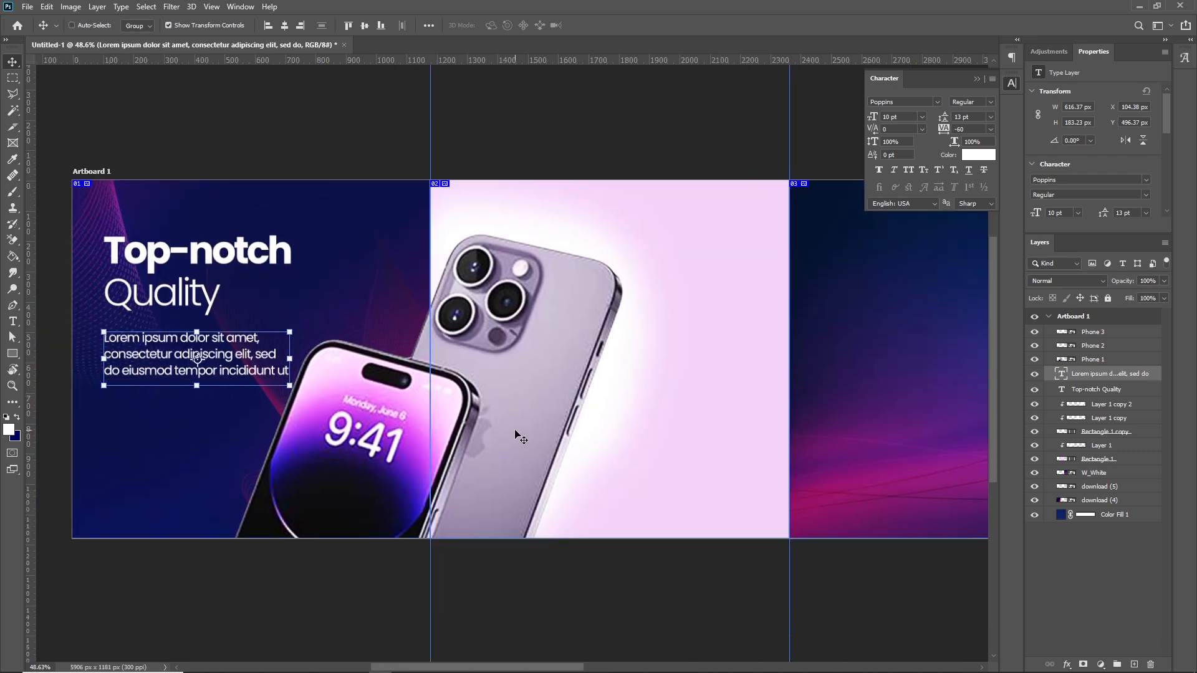
key("z")
left_click(512, 388, "alt")
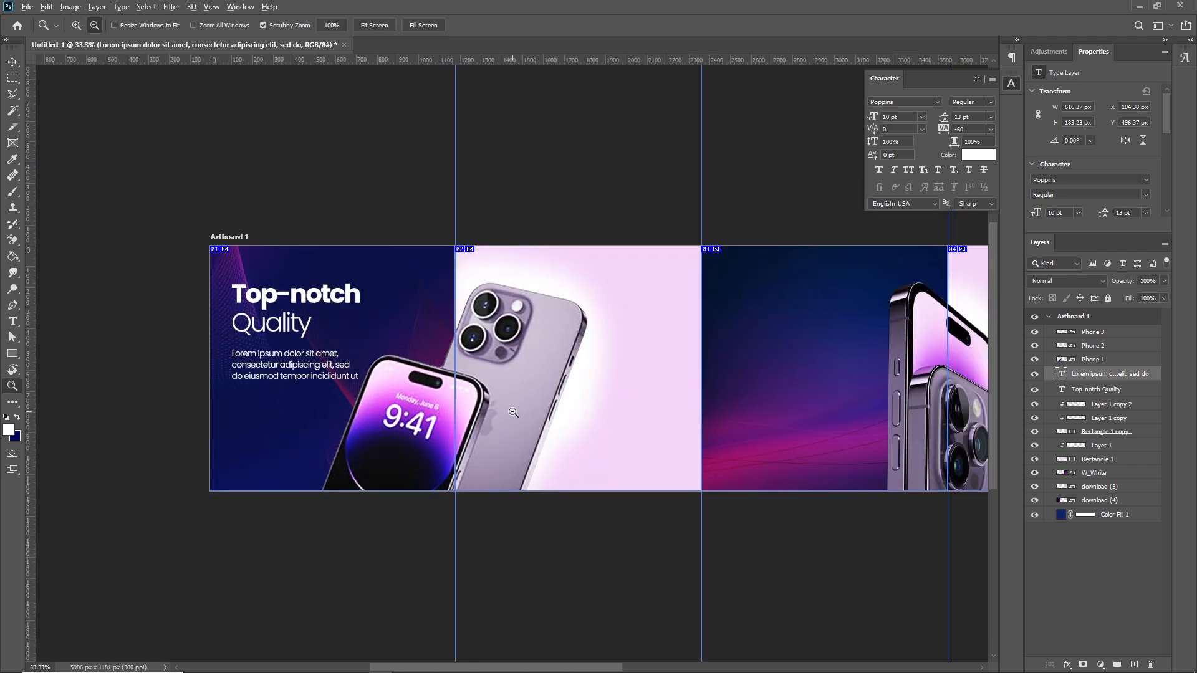
key("alt+Tab")
key("alt+Tab")
- Set the paragraph's tracking to 0 and its font size to 9 pt
key("t")
key("Return")
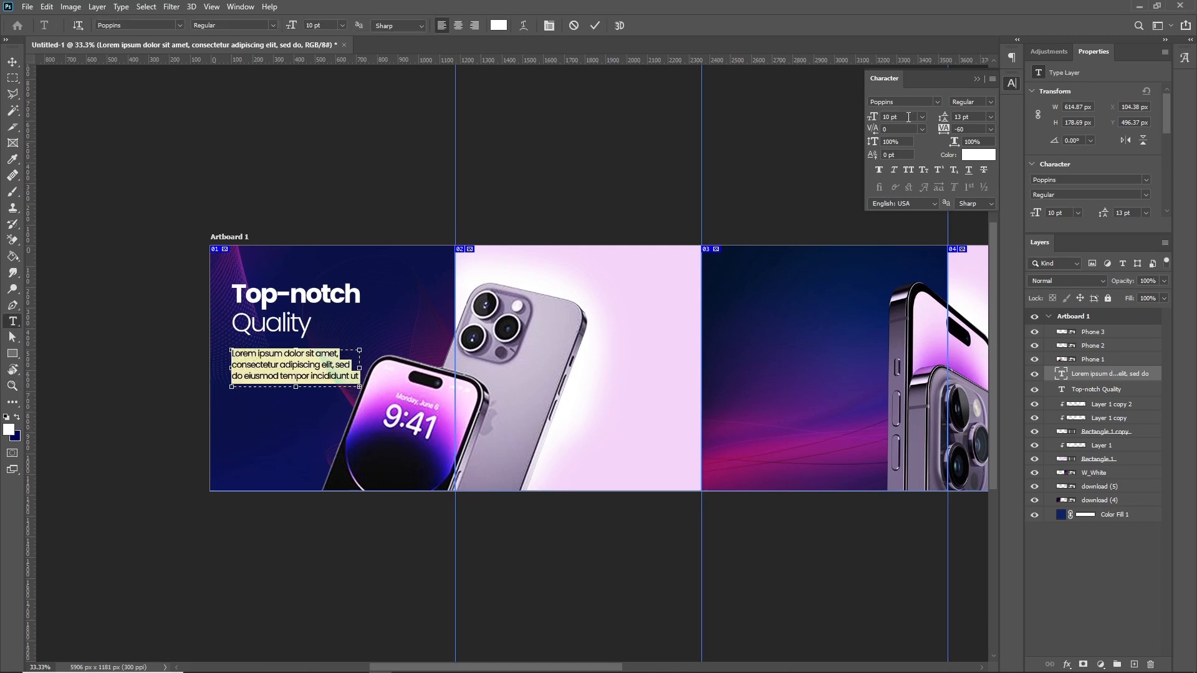
key("Up")
key("Up")
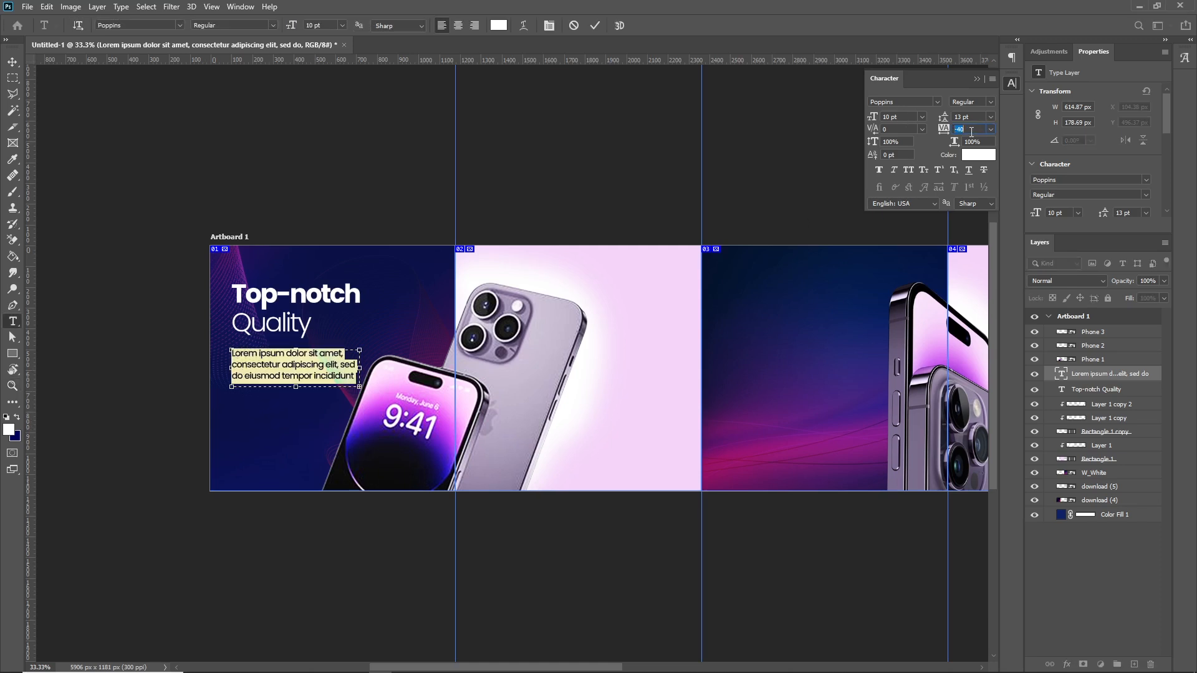
key("Up")
key("Down")
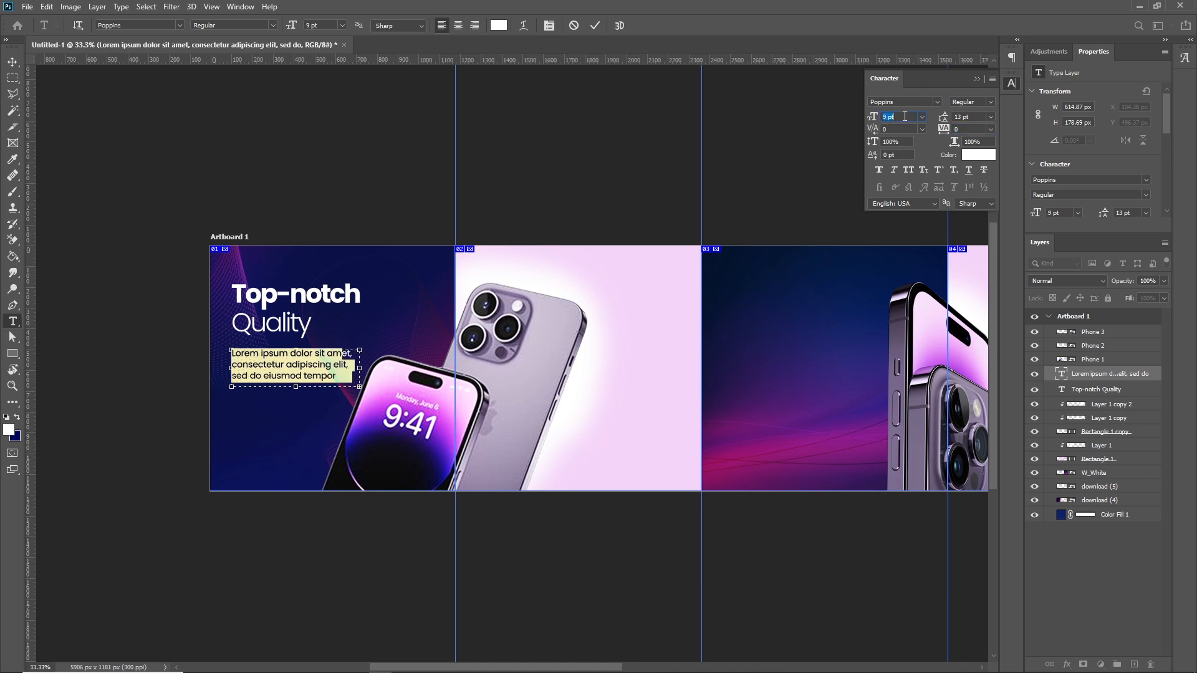
- Move the paragraph up beneath "Quality", to about Y 475 px
left_click(12, 62)
left_click_drag(315, 375, 314, 366)
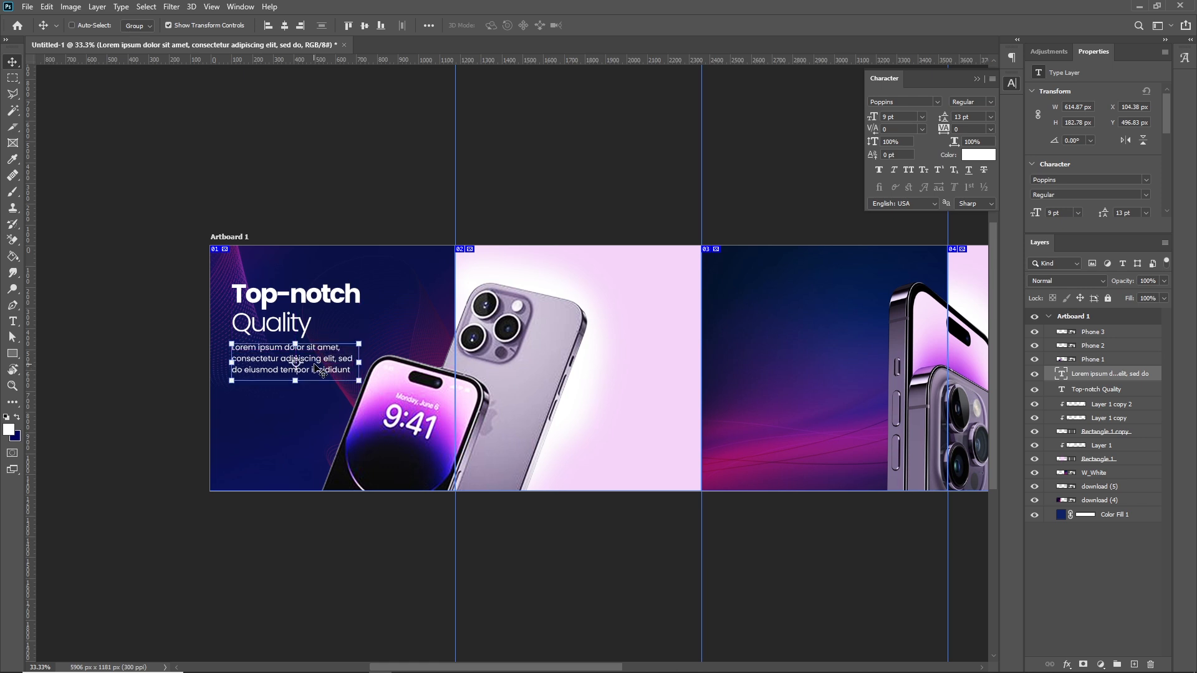
key("Down")
key("Down")
key("Down")
key("Down")
key("Down")
key("Down")
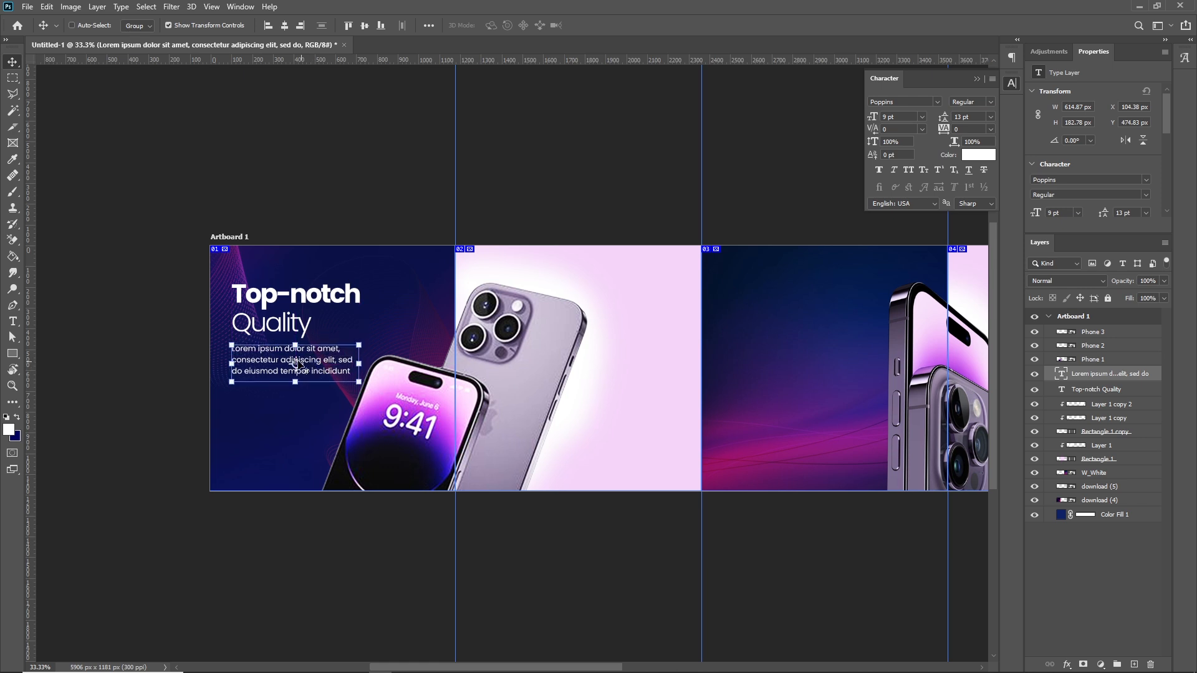
- Duplicate the first slice's headline and paragraph together onto the third slice and onto the fifth slice
left_click_drag(609, 412, 483, 414)
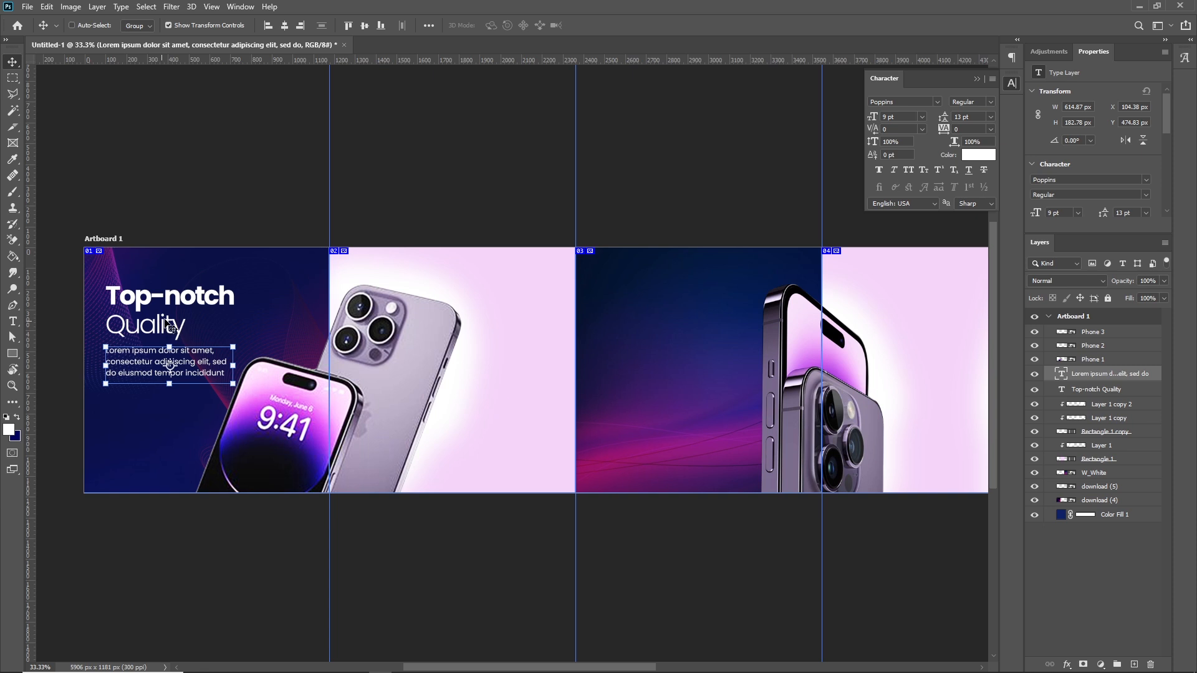
left_click(184, 308, "ctrl+shift")
left_click_drag(134, 303, 650, 297)
left_click_drag(758, 392, 369, 374)
left_click_drag(268, 293, 828, 302)
left_click_drag(764, 417, 743, 414)
- Move the fifth slice's headline and paragraph together to about X 5224 px, Y 182 px, clear of the phone
left_click(839, 336, "ctrl")
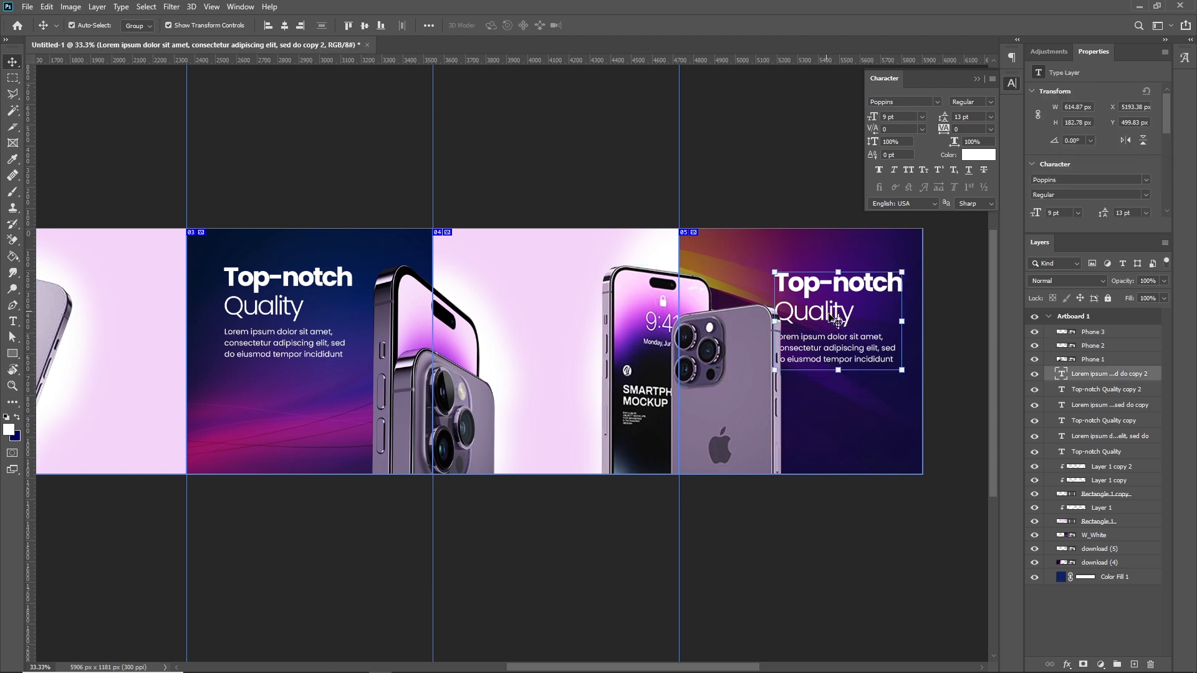
left_click(841, 323, "ctrl+shift")
key("ctrl+t")
left_click_drag(840, 323, 846, 316)
scroll(452, 430, "left", 5)
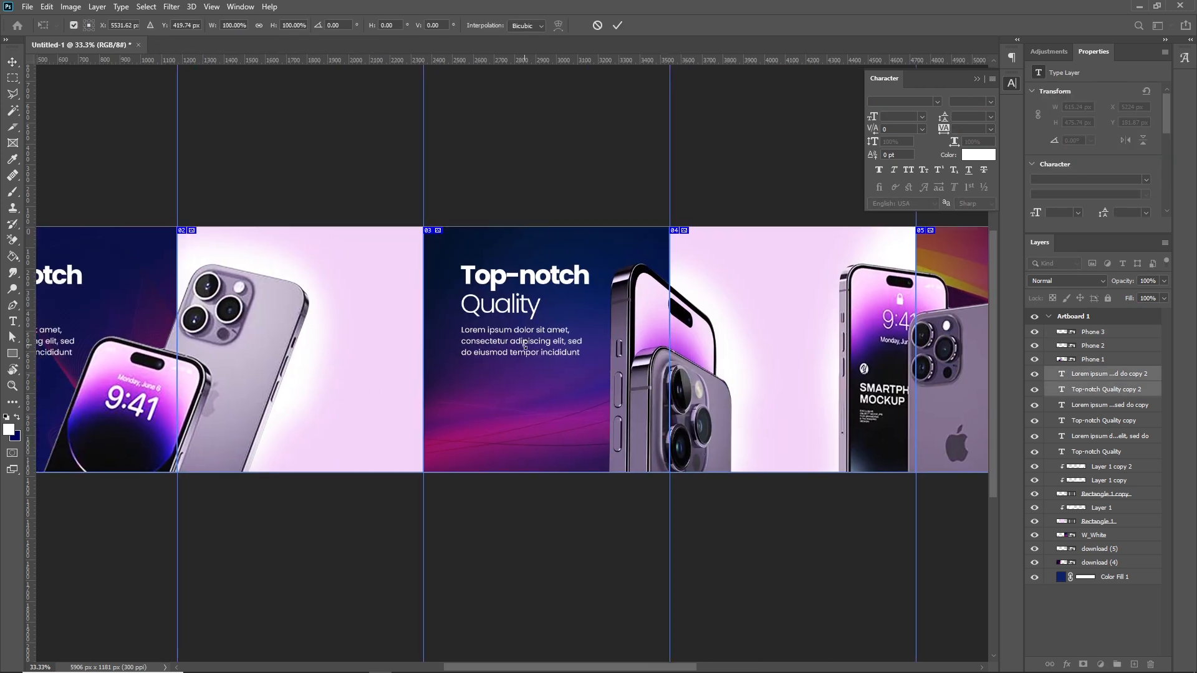
key("Return")
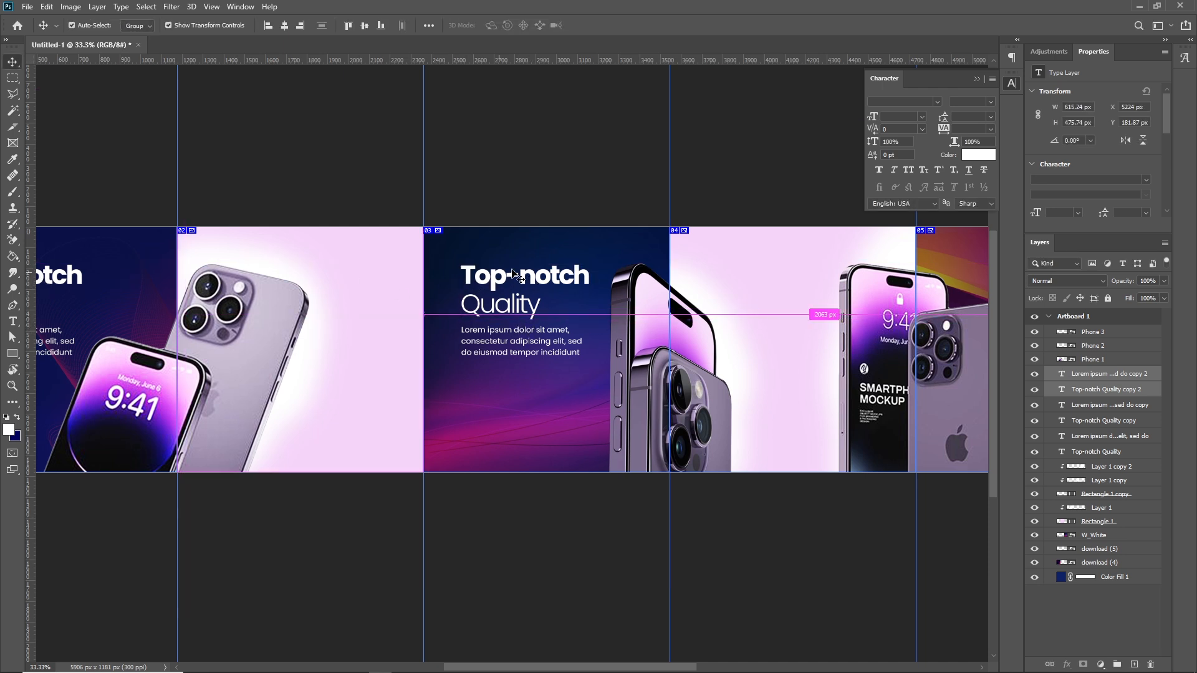
- Duplicate the third slice's headline and paragraph onto the light second slice
left_click(511, 272, "ctrl")
left_click(531, 354, "ctrl+shift")
left_click_drag(554, 326, 382, 334)
- Set the color of the second slice's headline and paragraph to dark navy #040d1f
left_click(977, 155)
left_click(484, 287)
left_click(961, 325)
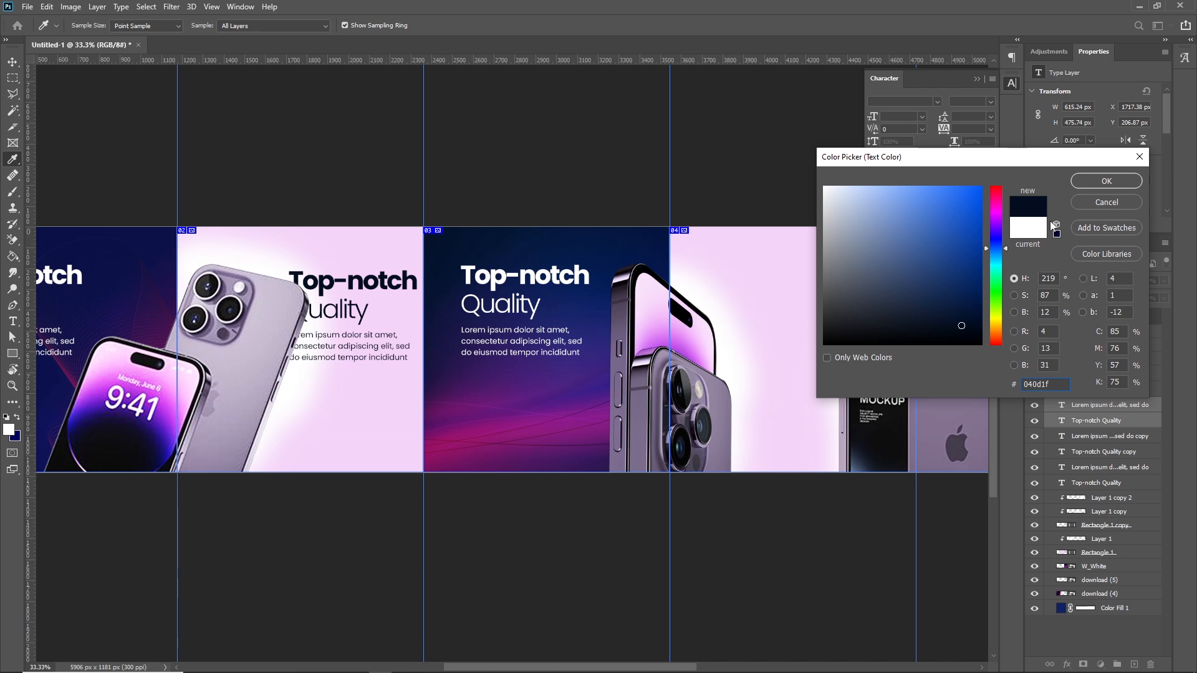
left_click(1107, 181)
- Move the second slice's text down to about X 1683 px, Y 640 px and compare it with the reference carousel image
left_click_drag(376, 311, 372, 390)
key("alt+Tab")
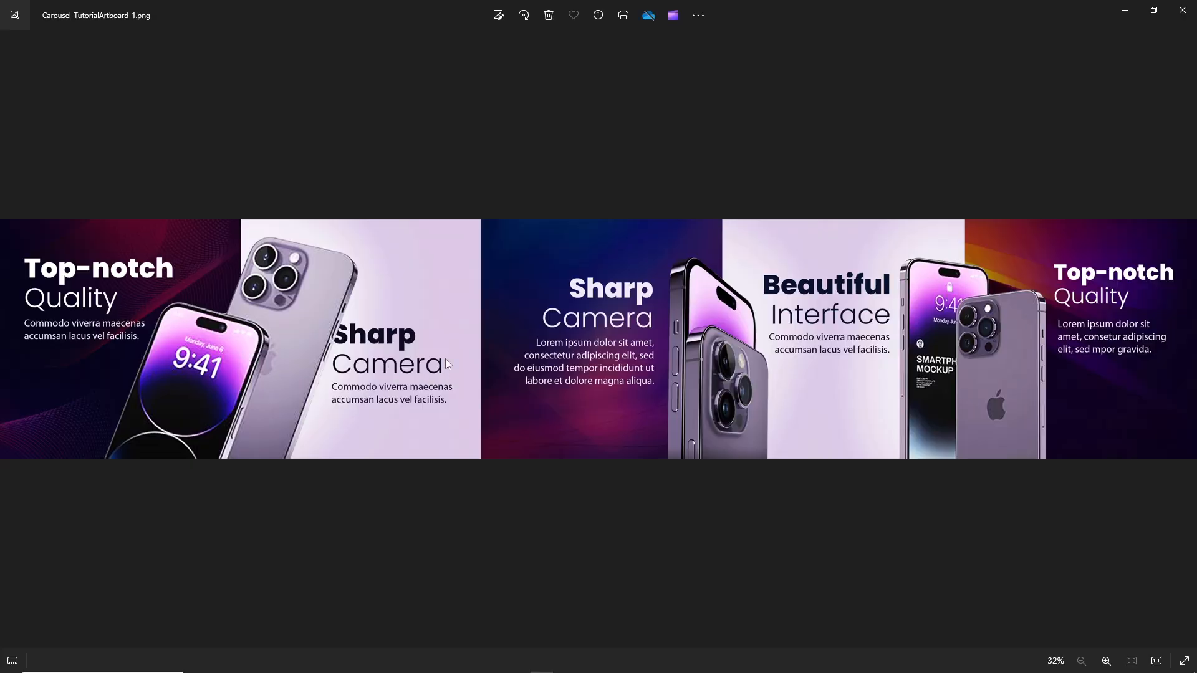
key("alt+Tab")
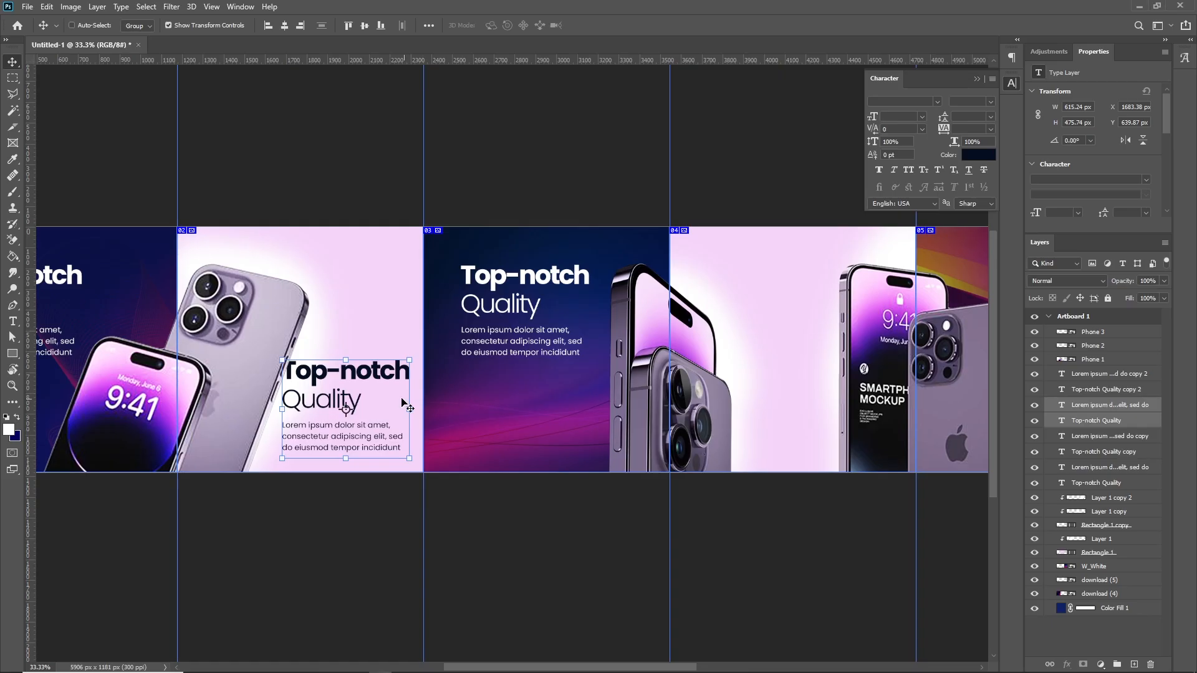
- Change the second slice's headline to "Sharp" and "Camera" on two lines, then select the paragraph below it
key("t")
left_click(402, 383)
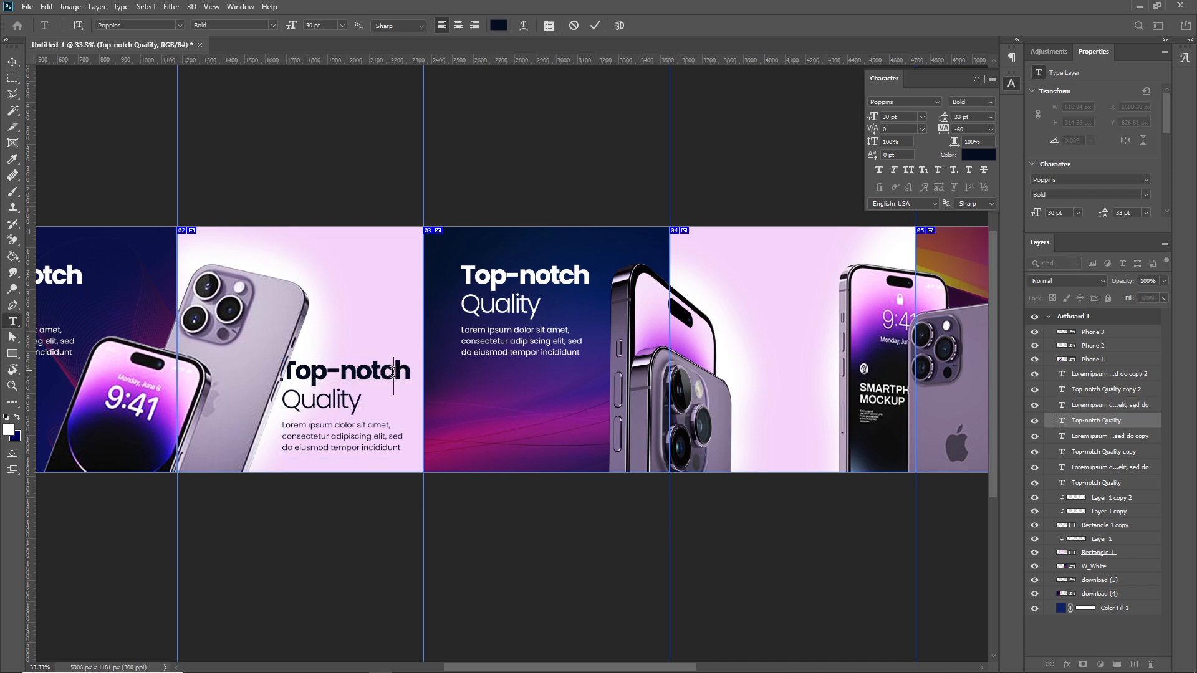
left_click_drag(405, 379, 260, 364)
type("Sharp")
key("Right")
key("ctrl+shift+Right")
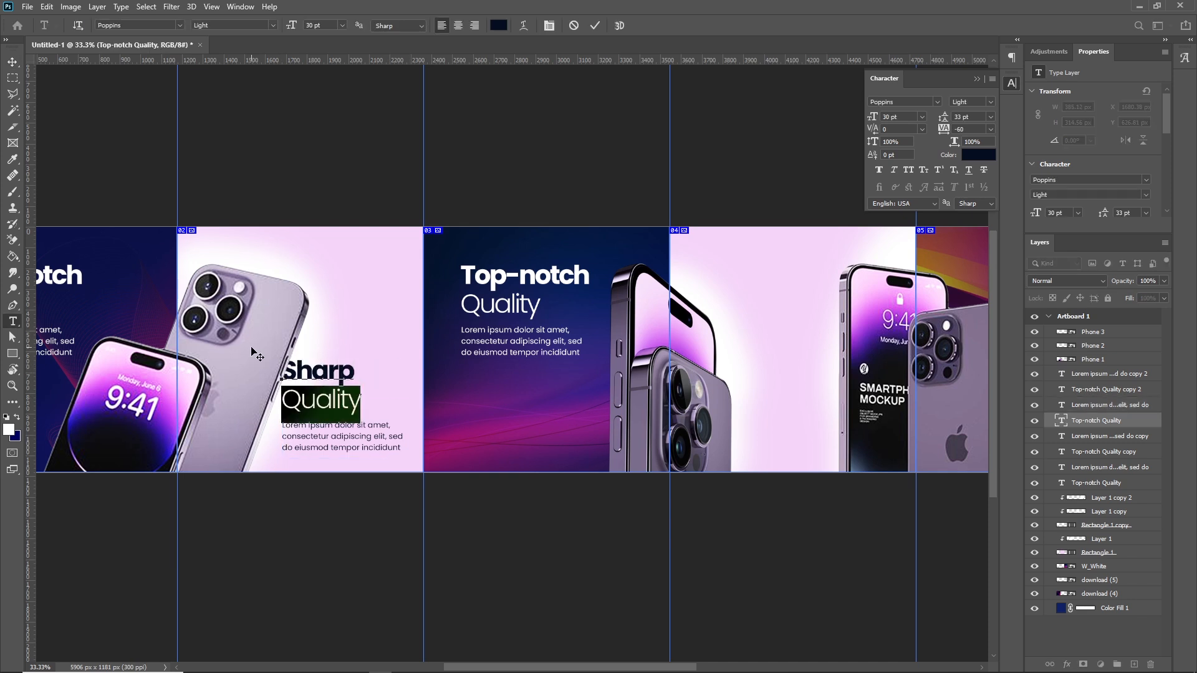
type("Camera")
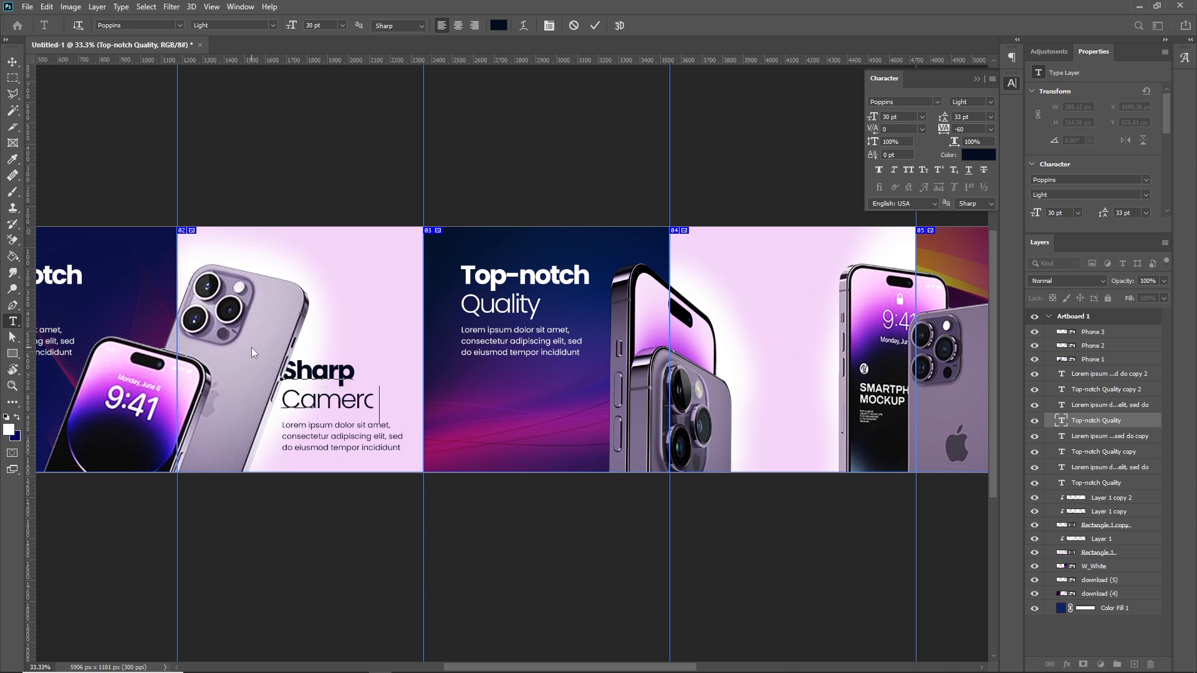
left_click(13, 61)
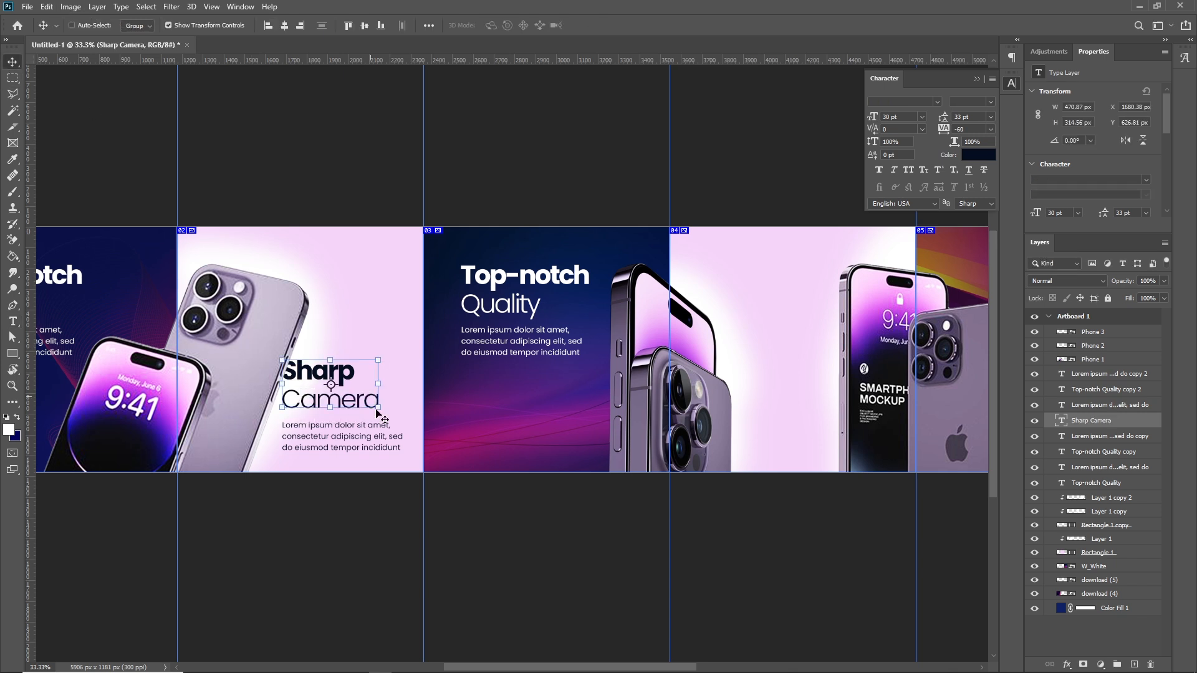
left_click(363, 447)
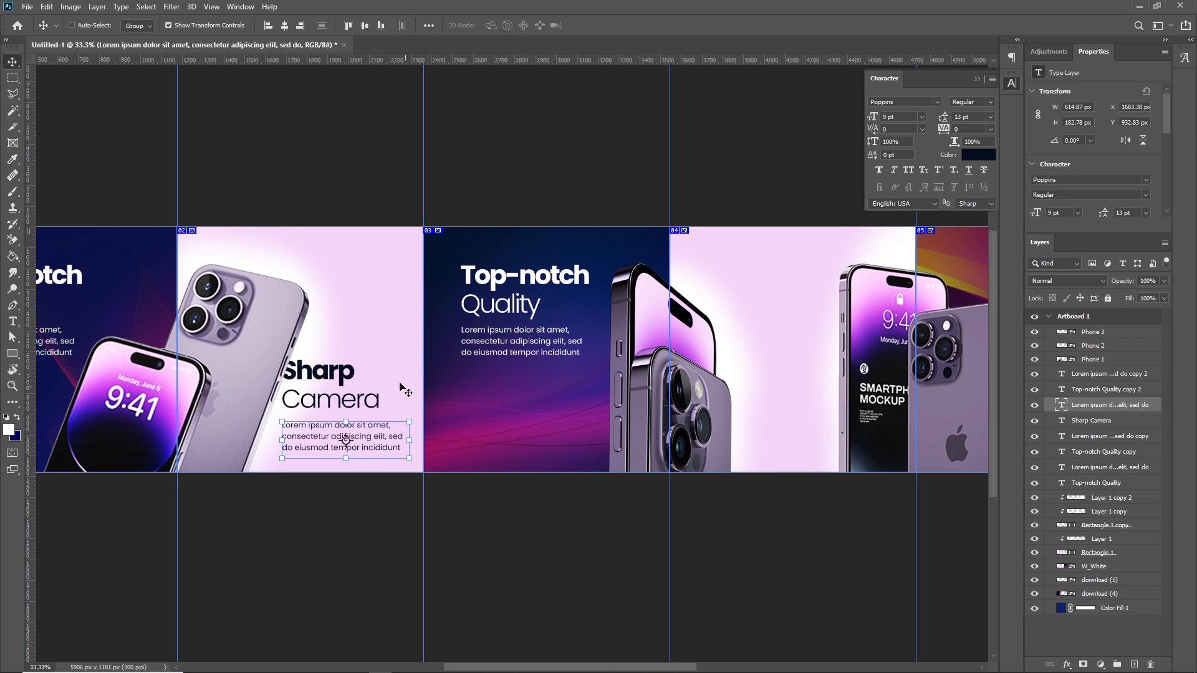
scroll(402, 390, "left", 3)
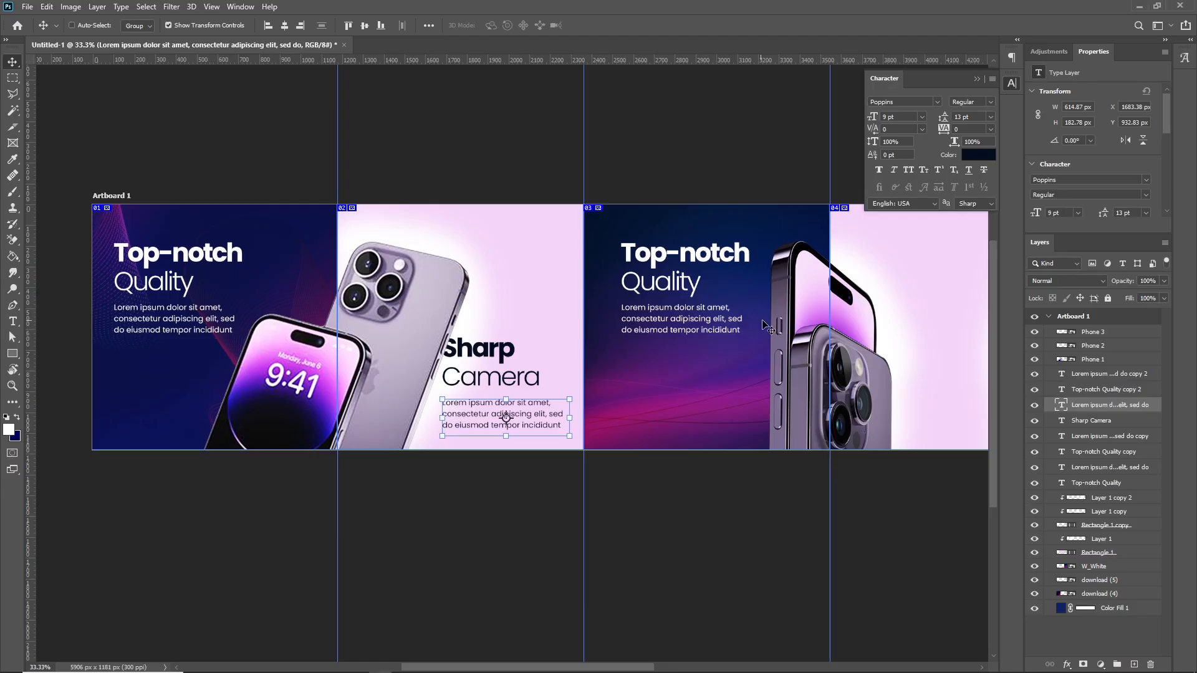
- Shift the third slice's headline and paragraph slightly down, set both to right-aligned text and line up their right edges
left_click(684, 281, "ctrl")
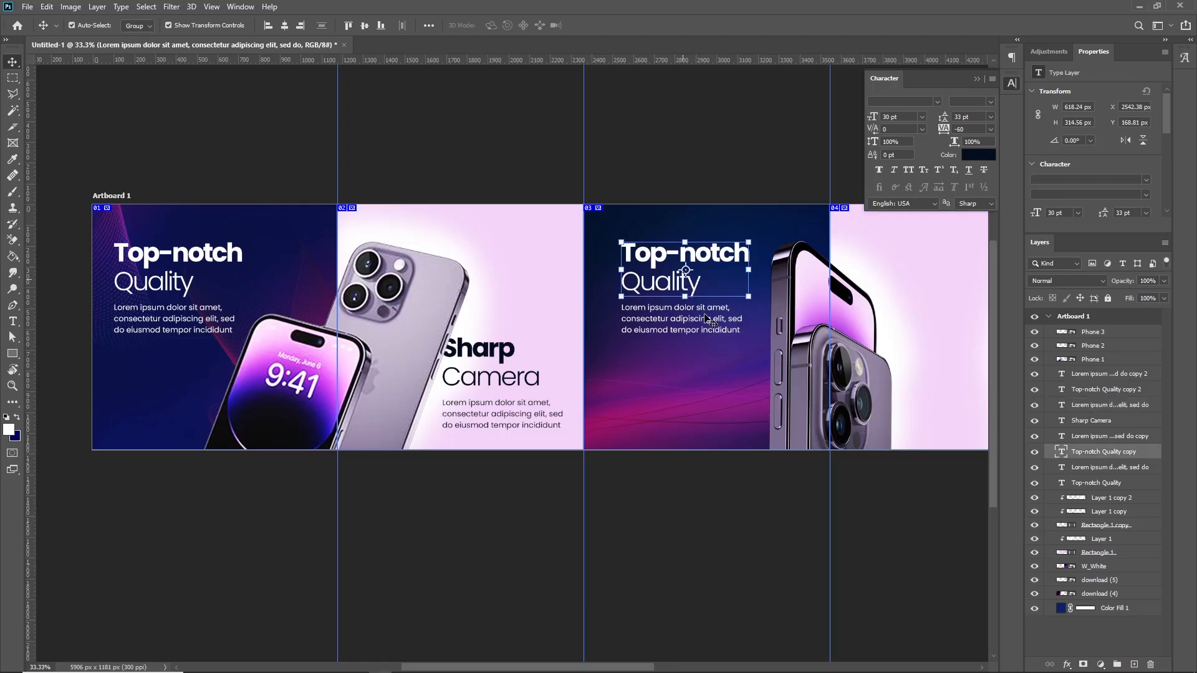
left_click(708, 318, "ctrl+shift")
left_click_drag(713, 278, 720, 288)
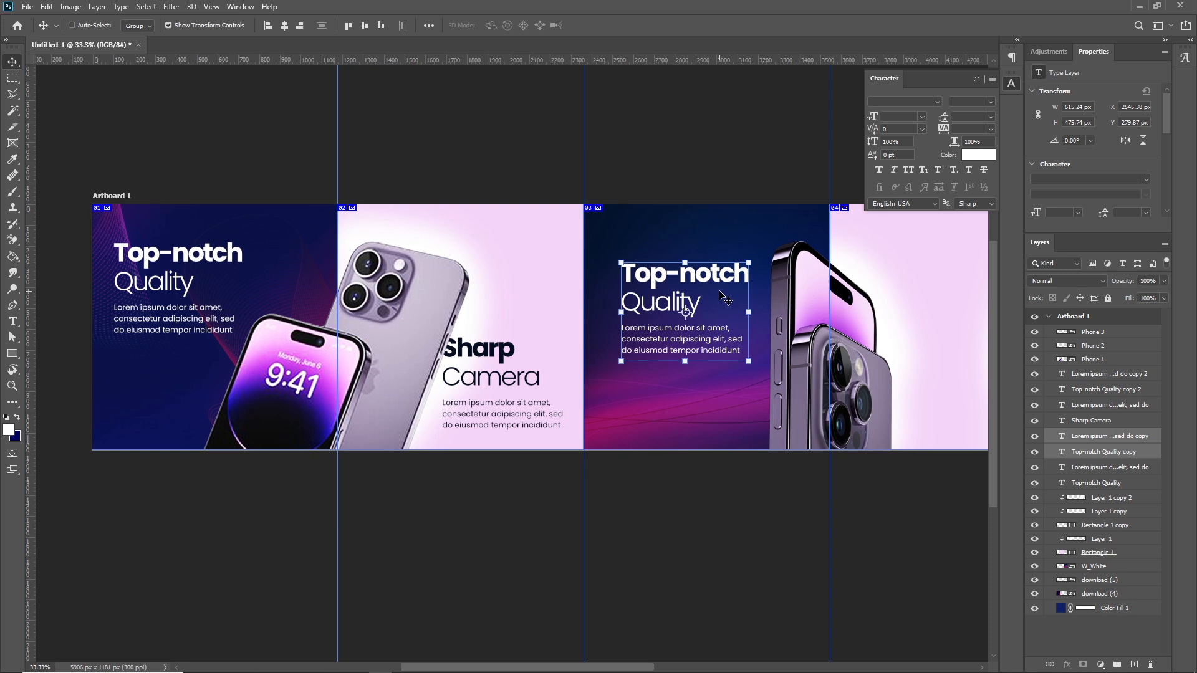
key("t")
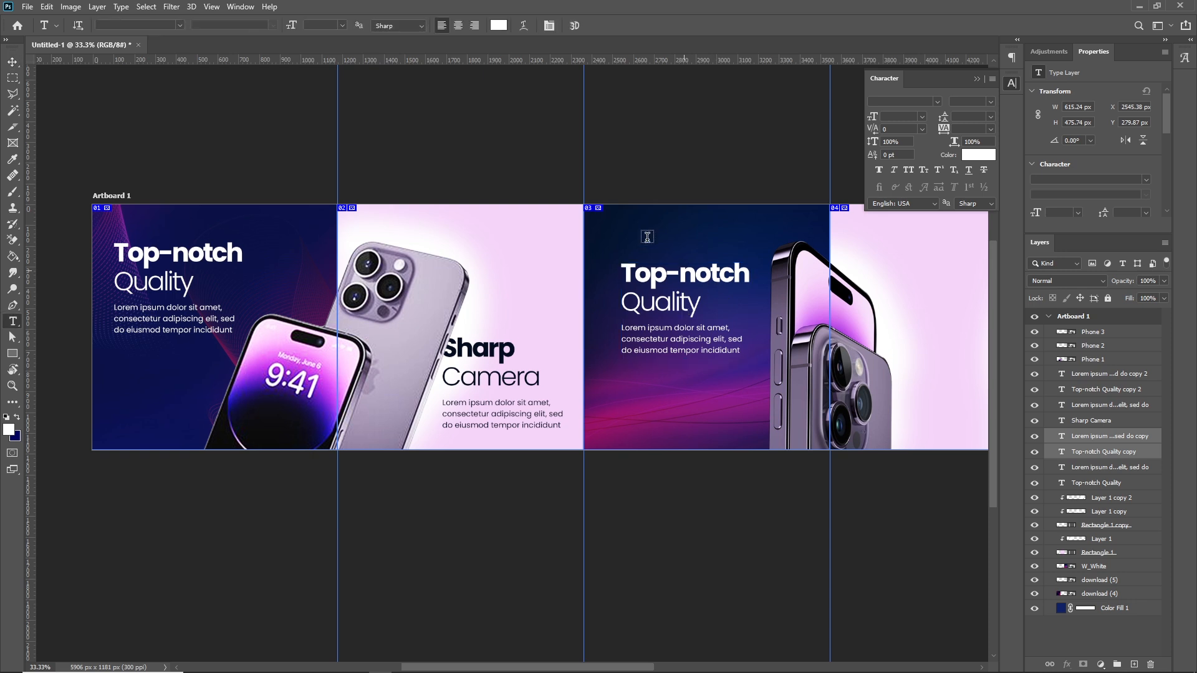
left_click(474, 26)
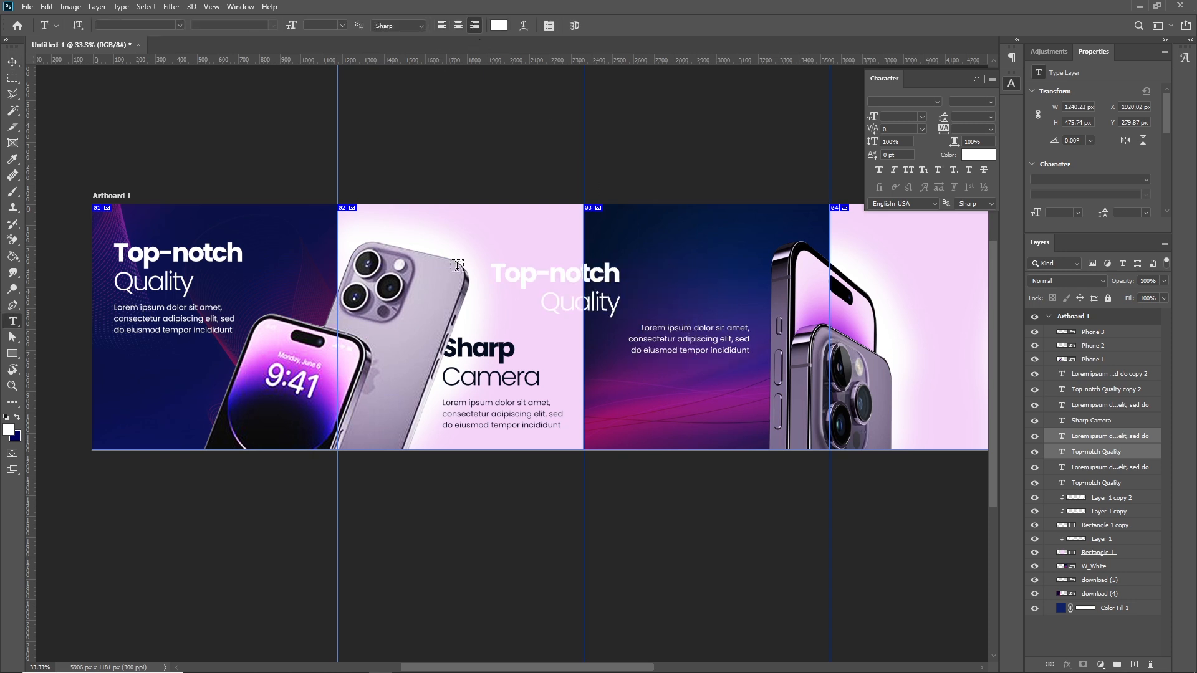
left_click(12, 62)
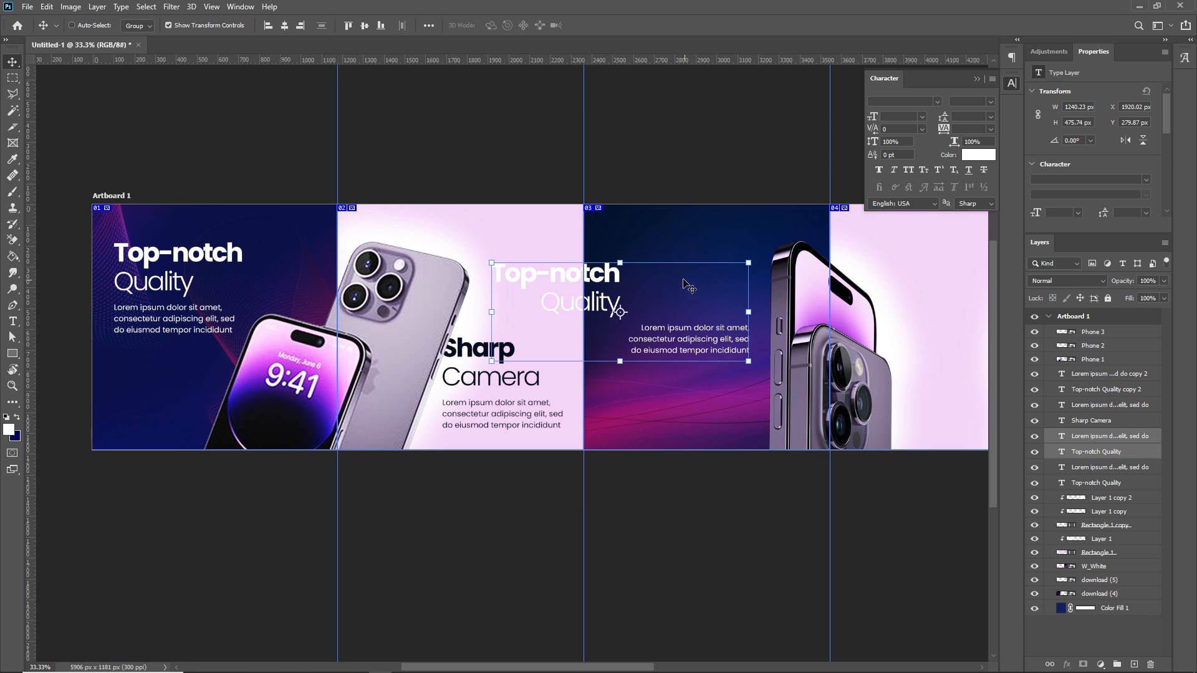
left_click(300, 26)
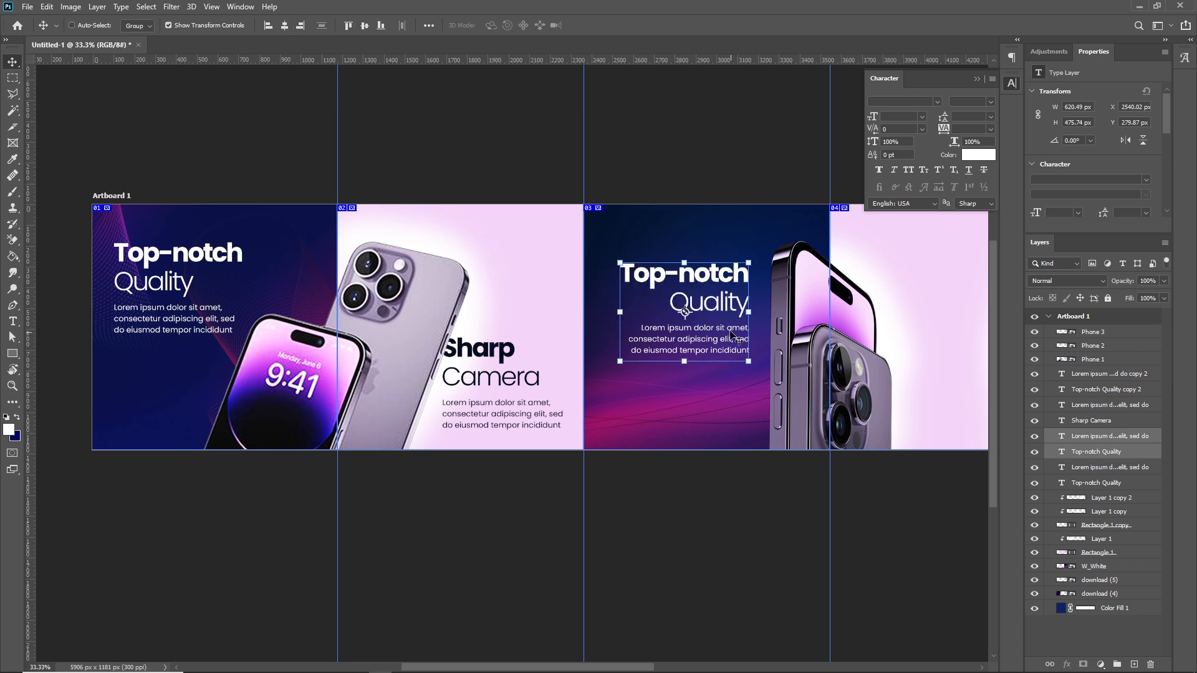
- Move the third slice's right-aligned text to about X 2579 px, Y 314 px and compare it with the reference image
left_click_drag(732, 324, 745, 339)
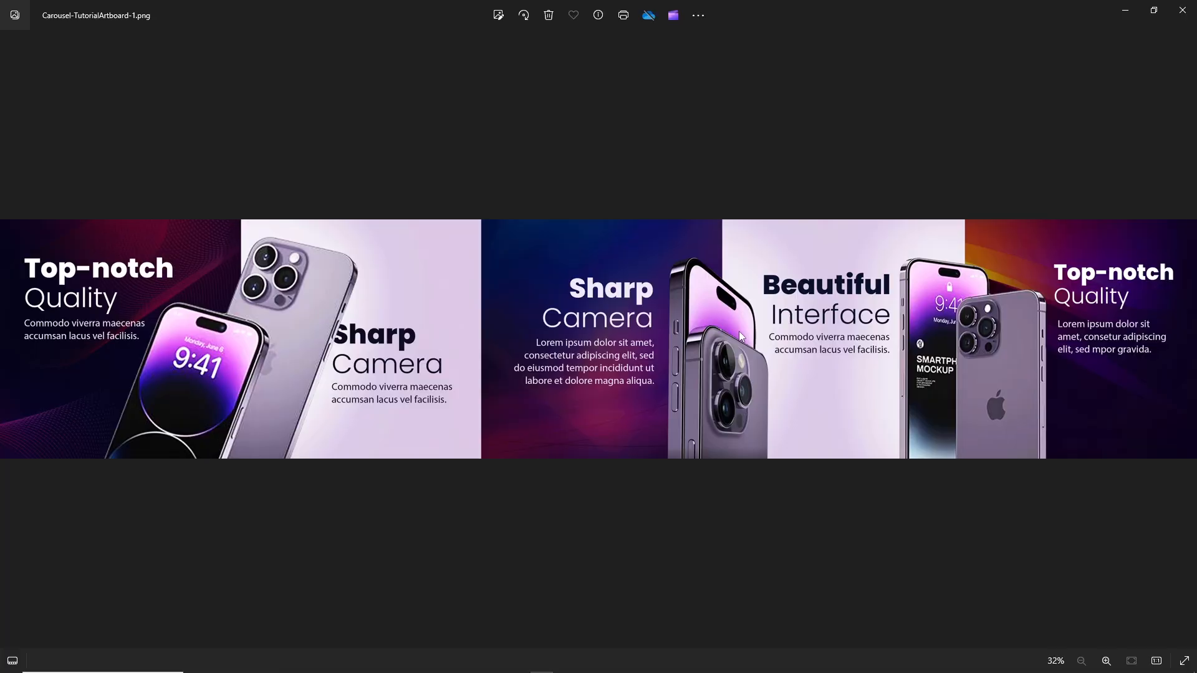
key("alt+Tab")
left_click_drag(742, 284, 742, 292)
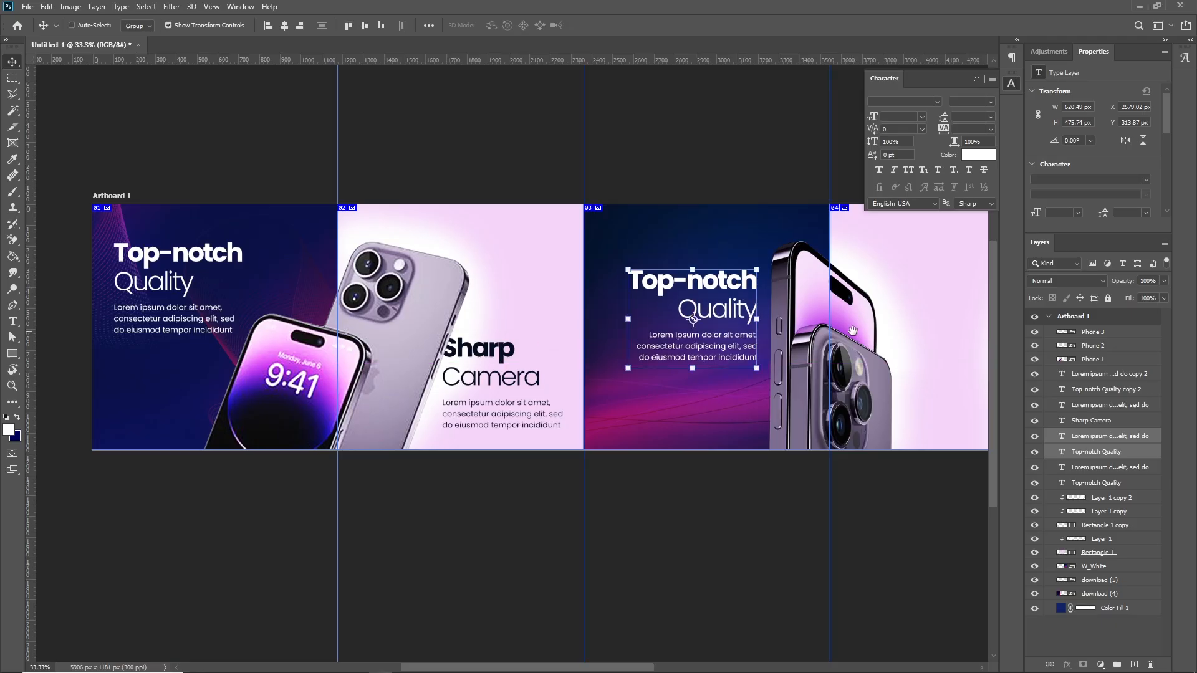
key("alt+Tab")
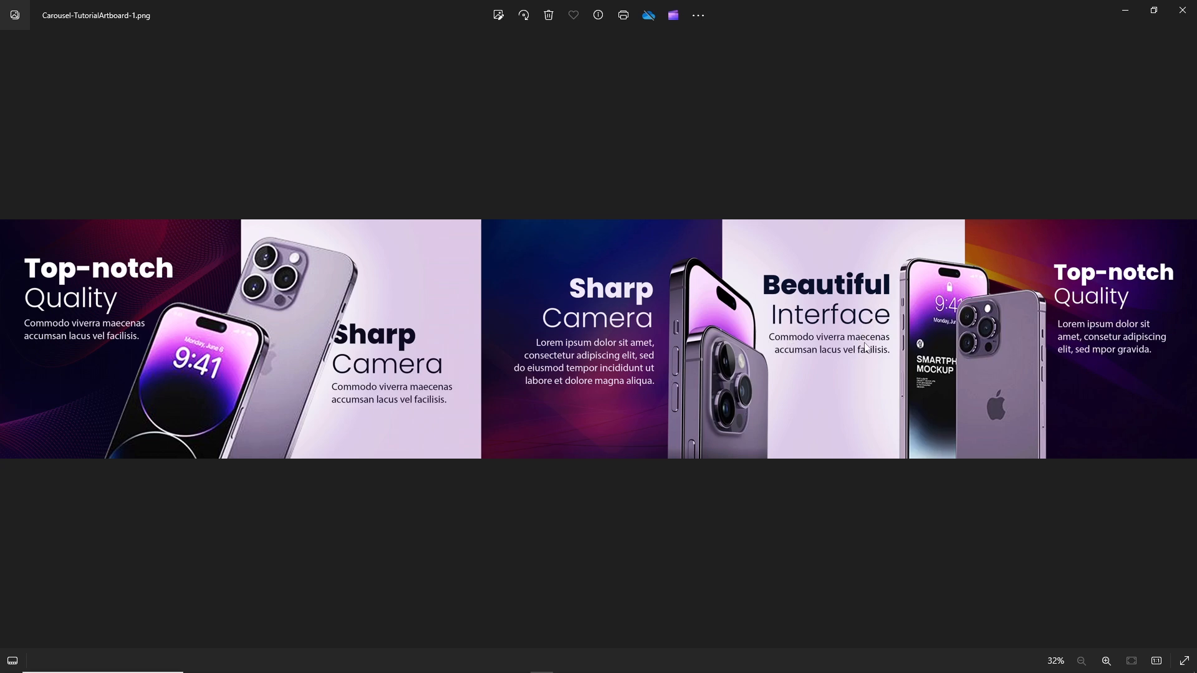
key("alt+Tab")
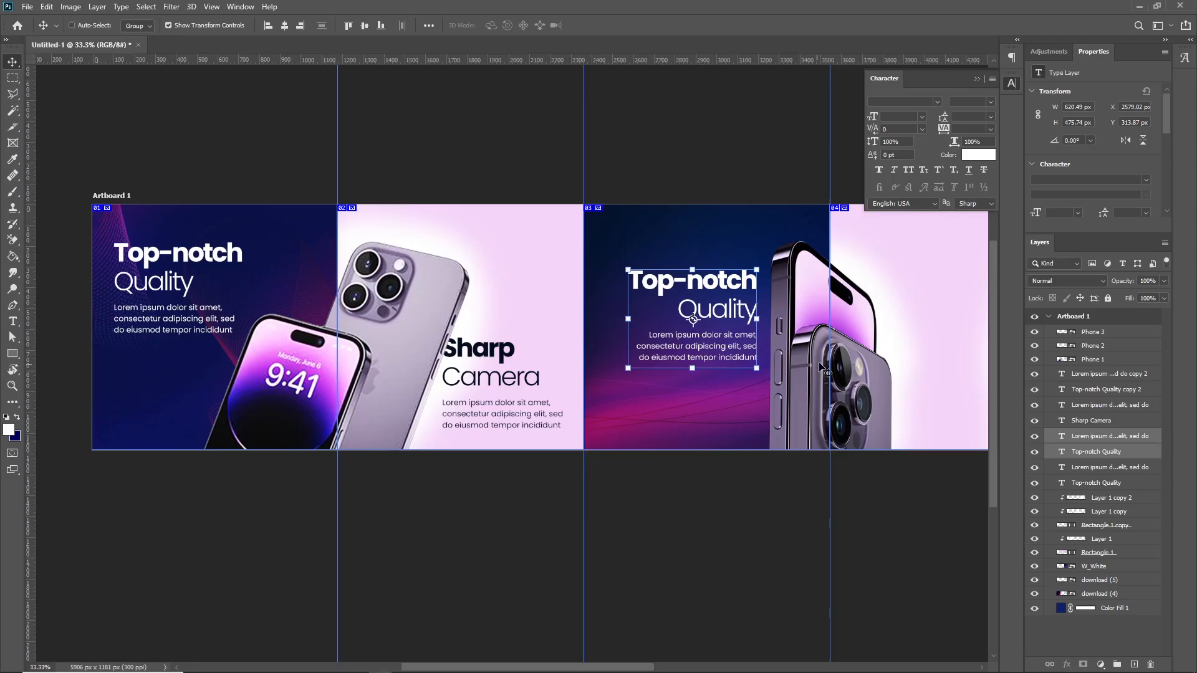
- Duplicate the third slice's text onto the fourth slice at about X 3686 px, Y 241 px and color it dark navy #050e20
left_click_drag(624, 385, 536, 361)
left_click_drag(461, 302, 659, 279)
left_click(977, 155)
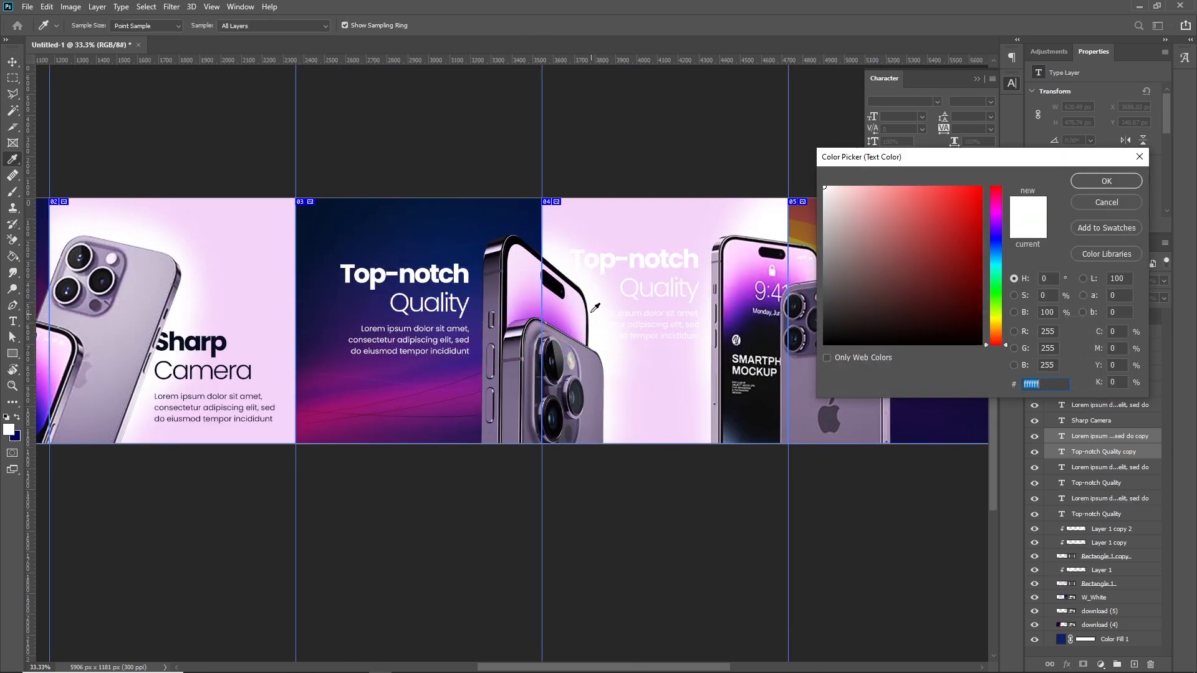
left_click(225, 344)
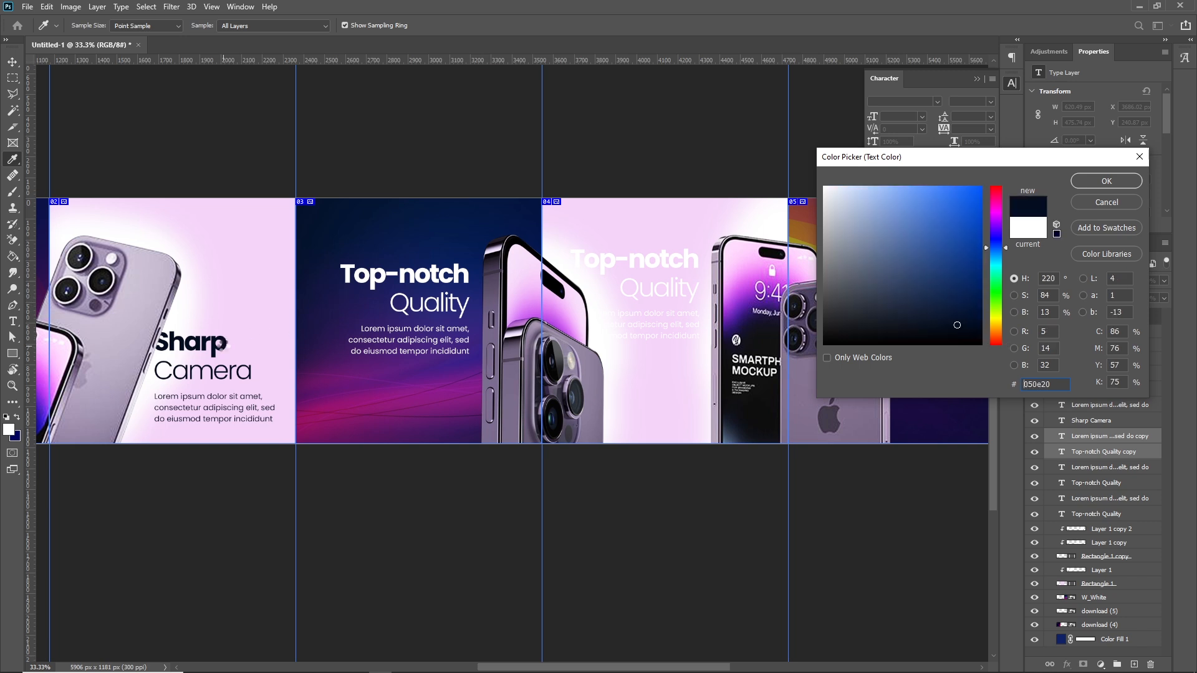
left_click(1110, 181)
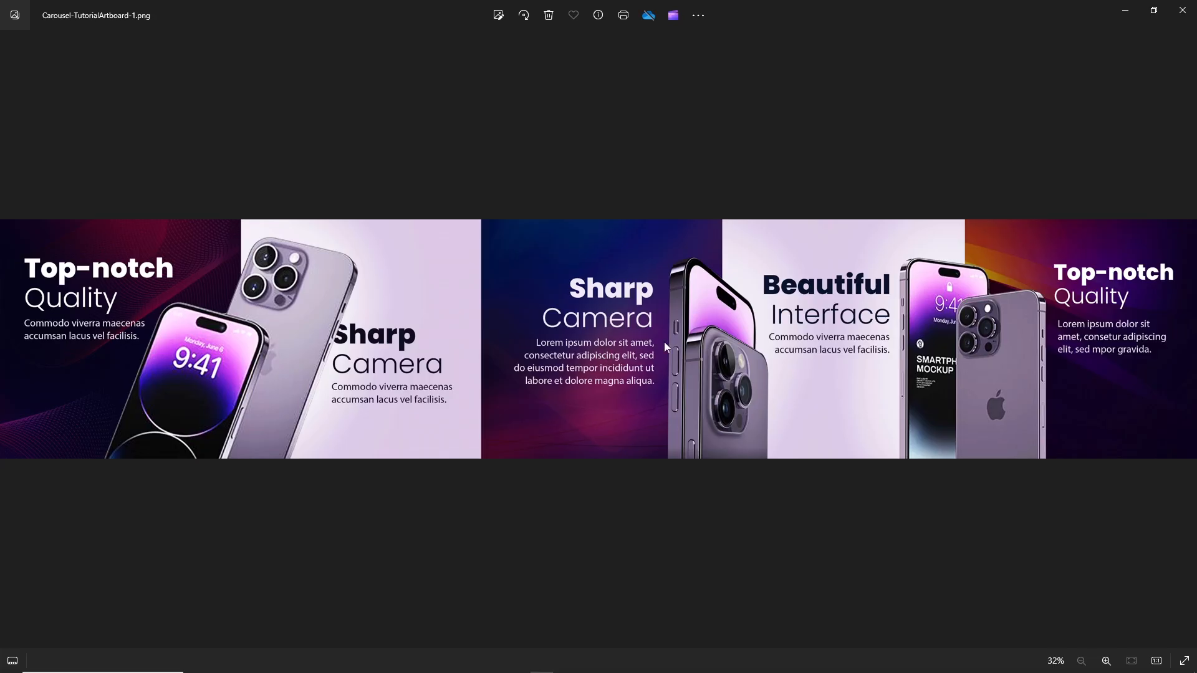
- Nudge the Phone 2 mockup slightly left and move the third slice's headline and paragraph left to about X 2531 px
key("alt+Tab")
left_click(525, 293, "ctrl")
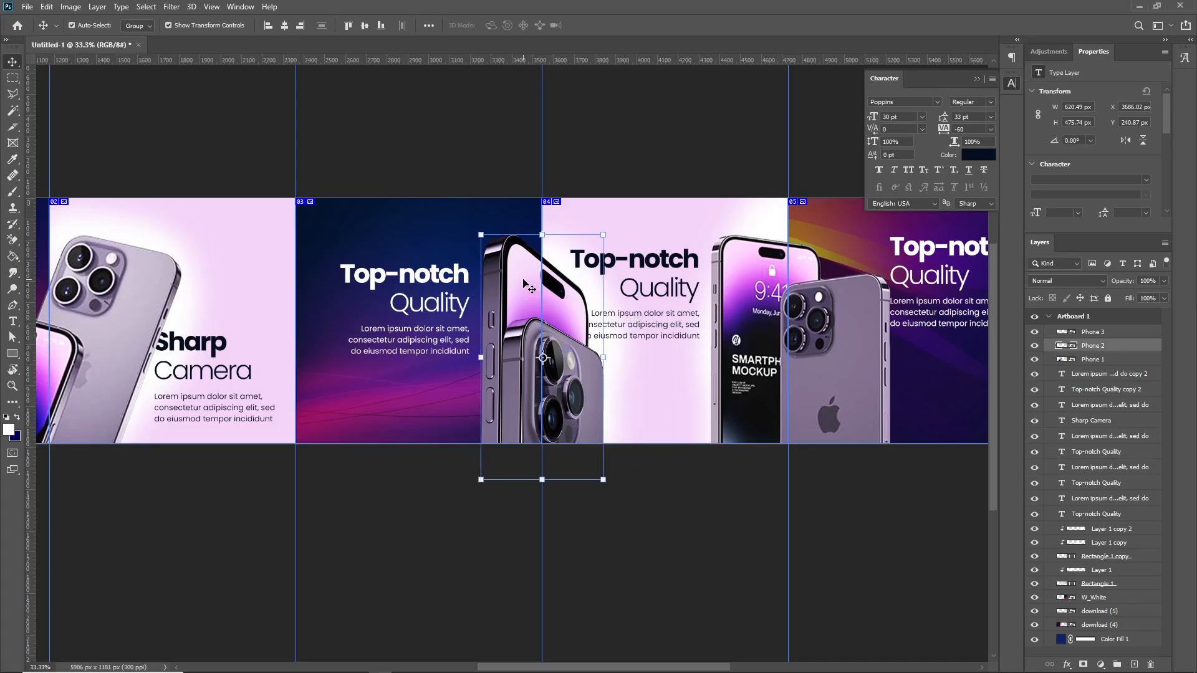
left_click_drag(524, 293, 520, 302)
left_click(447, 300, "ctrl")
left_click(438, 333, "ctrl+shift")
left_click_drag(439, 333, 429, 333)
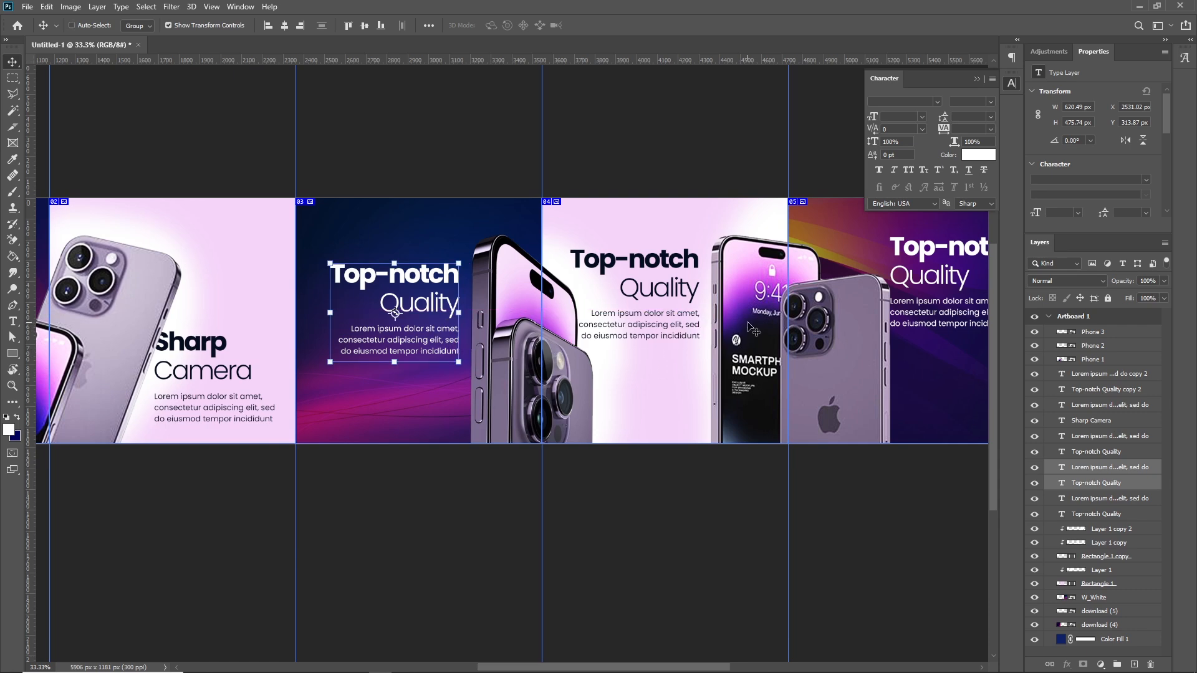
- Change the fourth slice's headline to "Beautiful" and "Interface" on two lines, following the reference image
left_click_drag(863, 359, 700, 369)
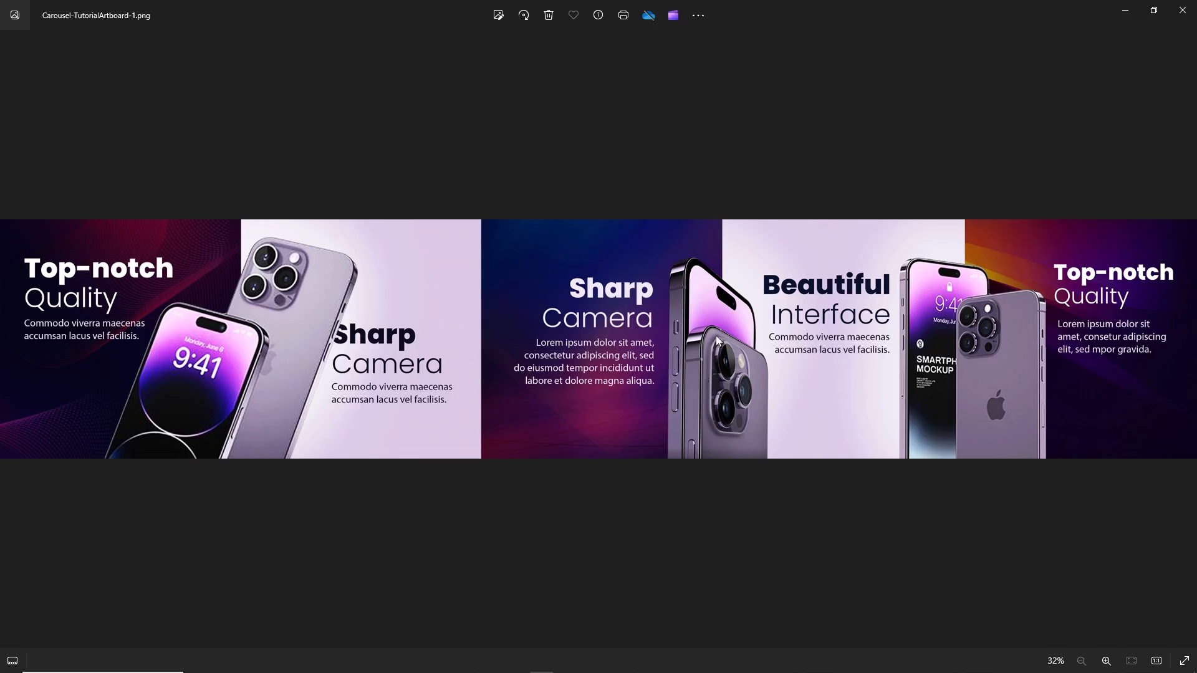
key("alt+Tab")
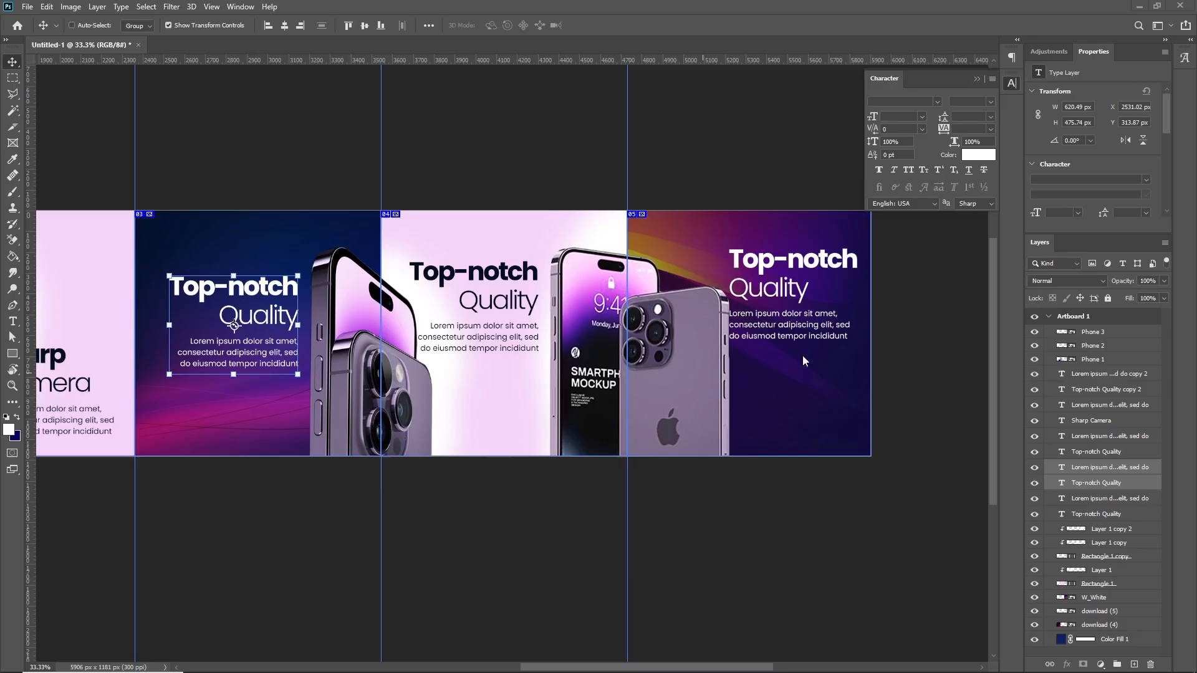
key("t")
left_click(491, 273)
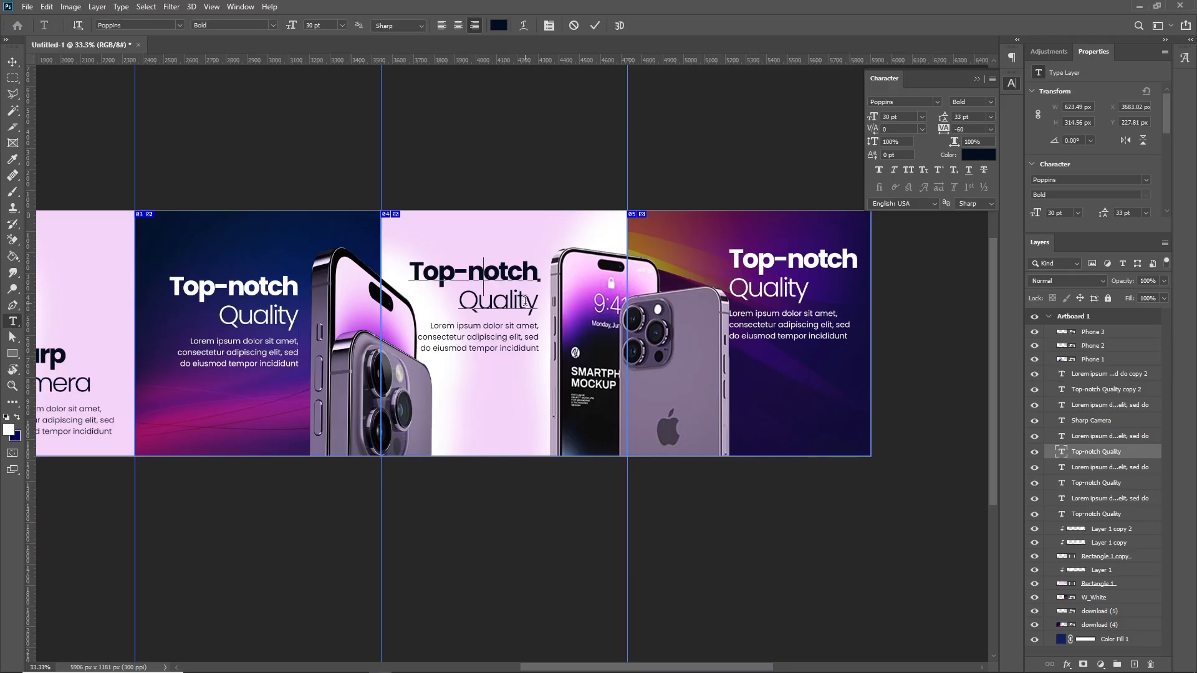
key("End")
key("shift+Home")
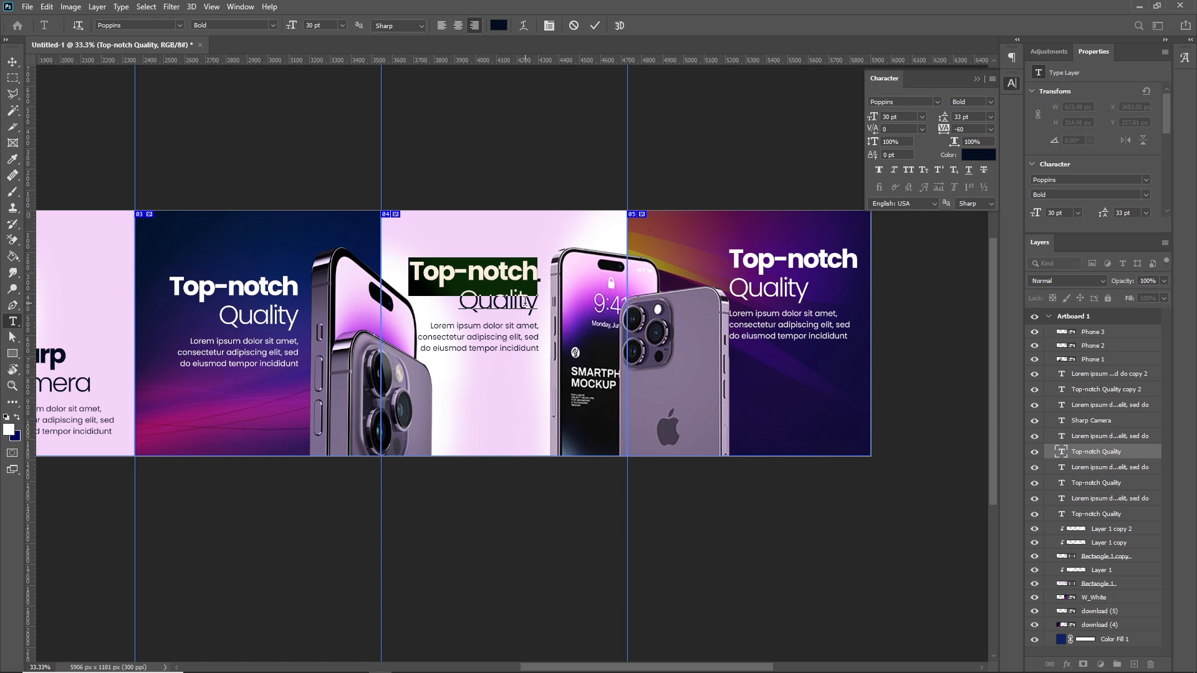
type("Beau")
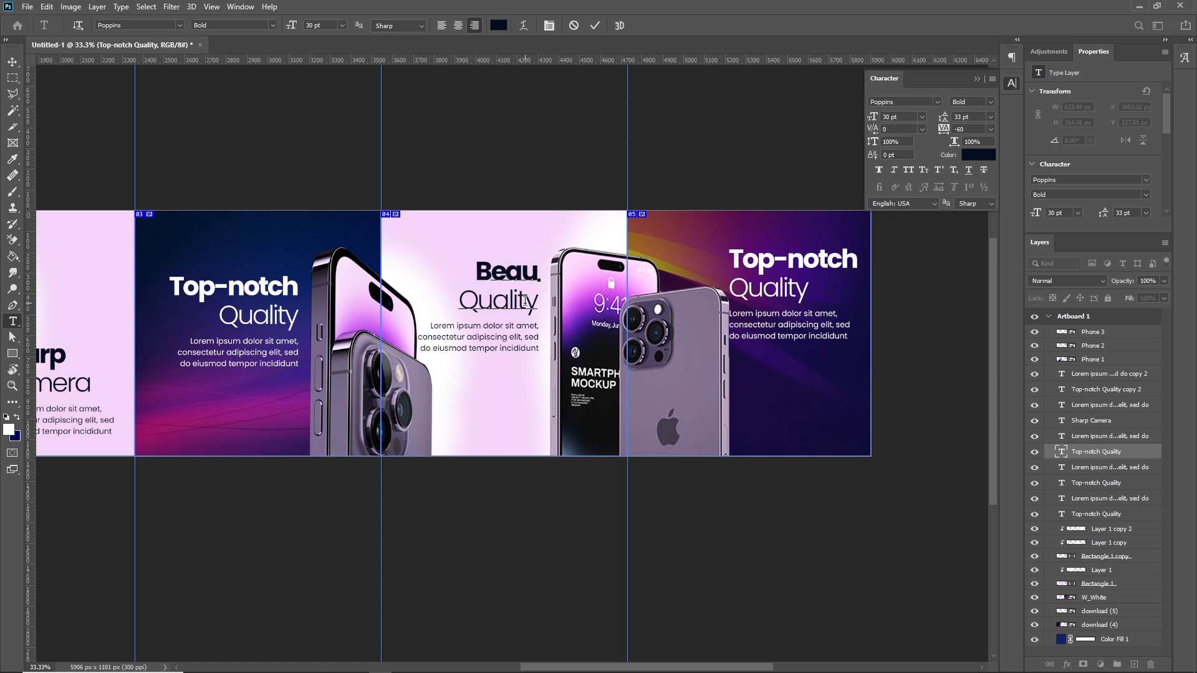
type("tiful")
key("Right")
key("shift+End")
type("Interface")
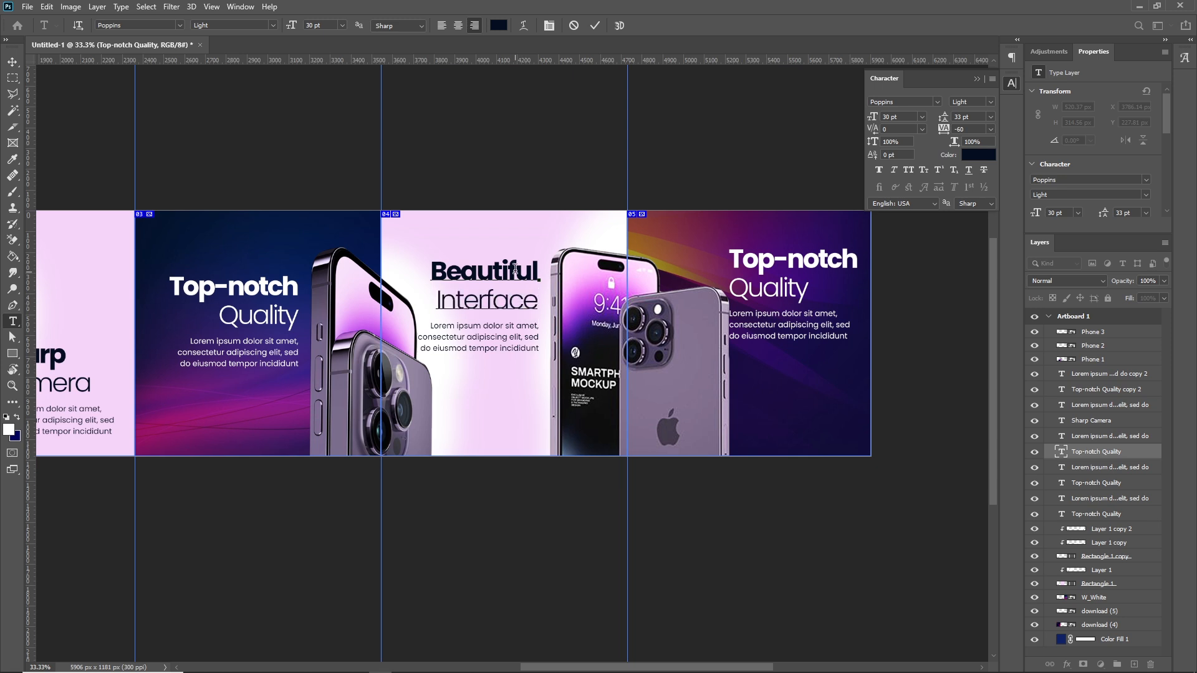
left_click(12, 62)
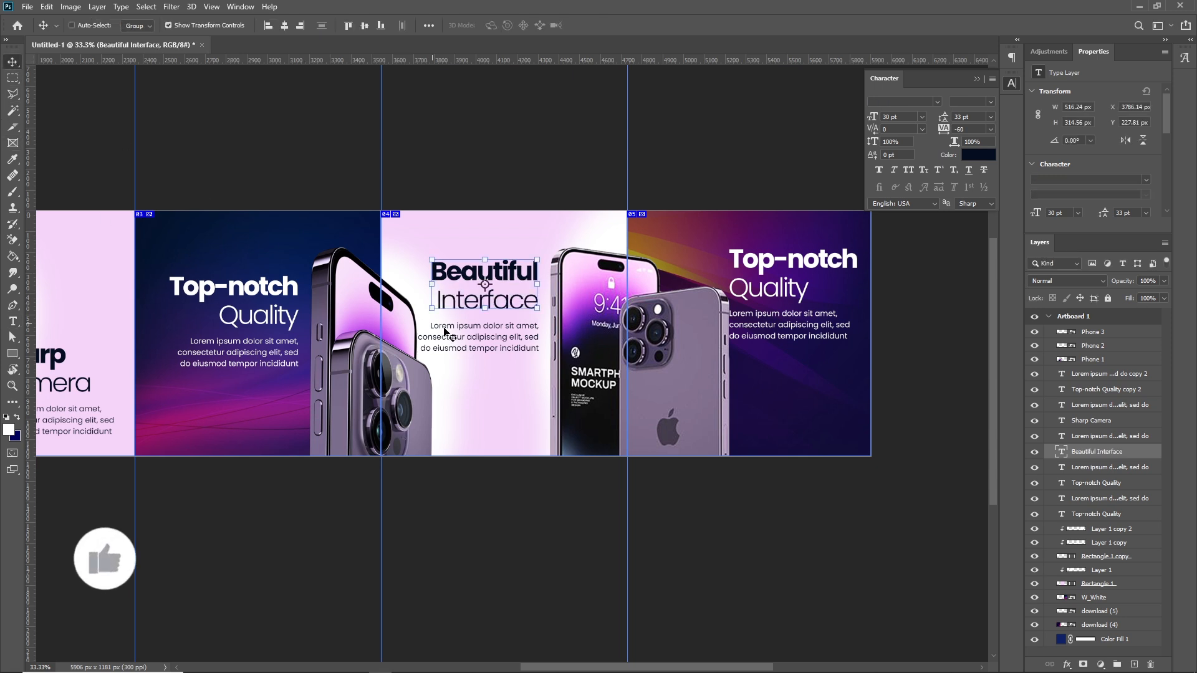
- Narrow the fourth slice's paragraph text box to about 577 px so the text rewraps away from the phone
key("t")
left_click(466, 337)
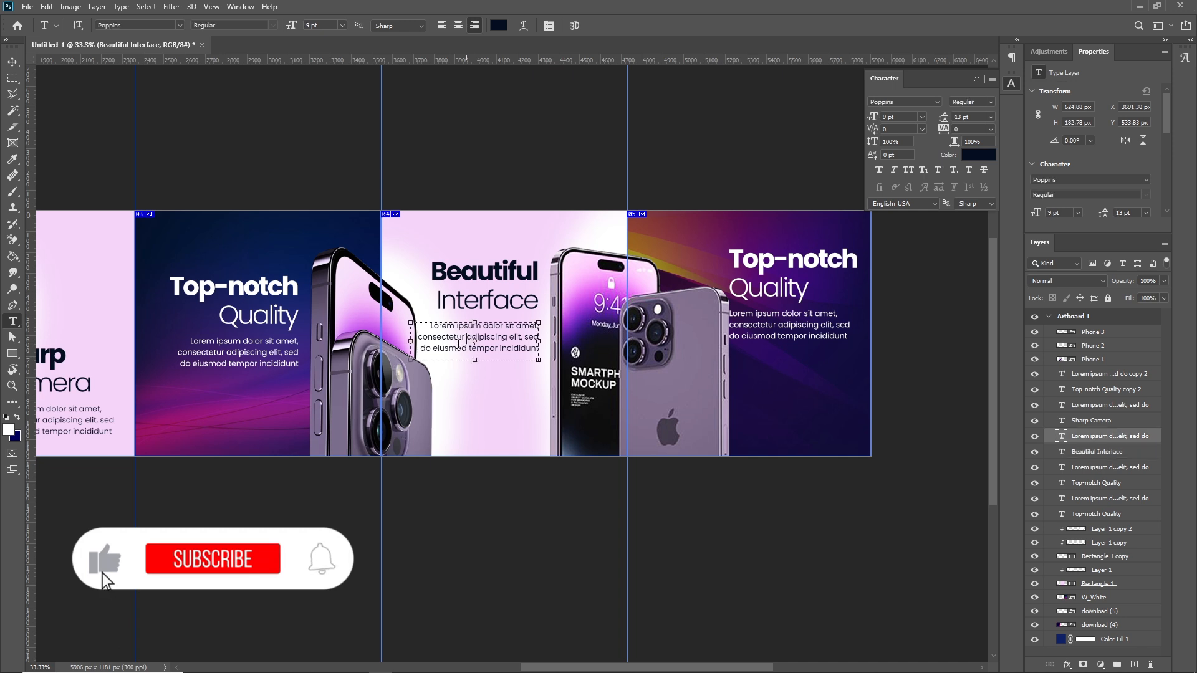
left_click_drag(410, 341, 420, 349)
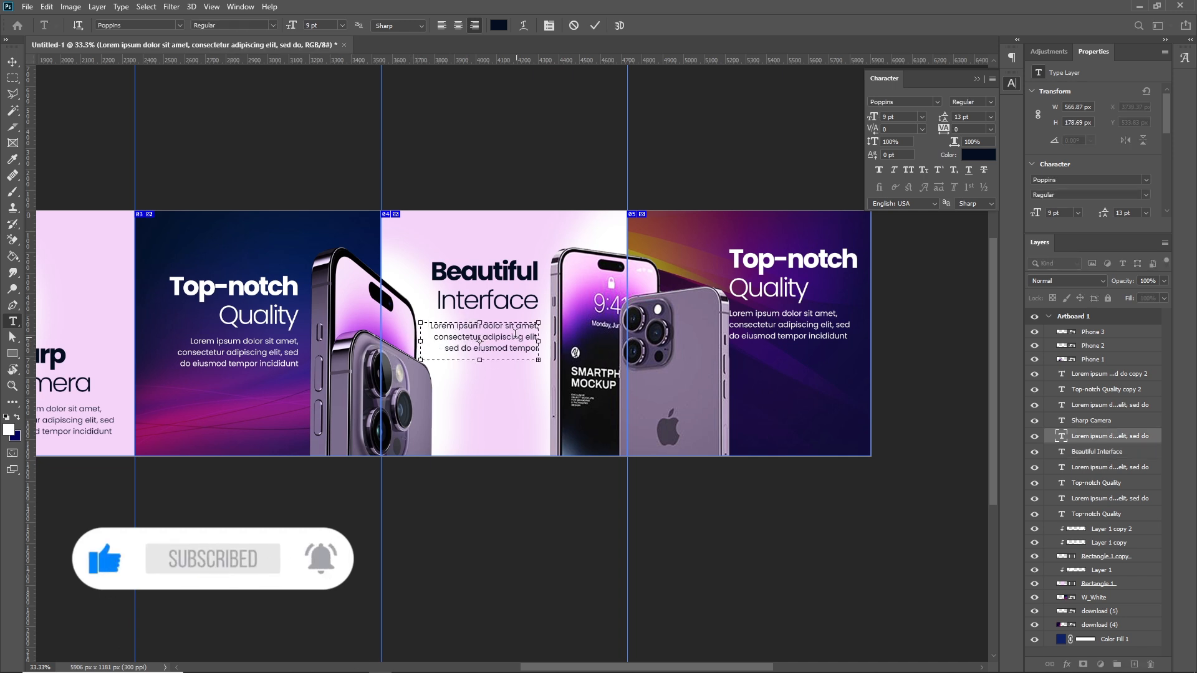
left_click(12, 63)
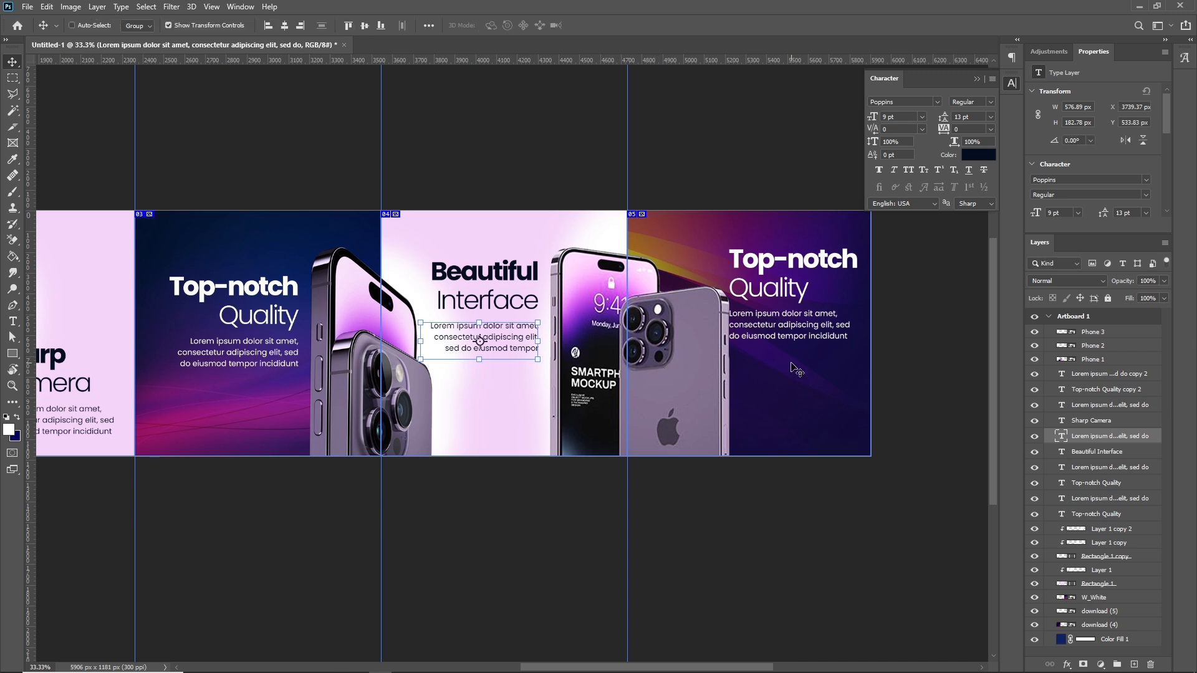
- Move the fifth slice's headline and paragraph right to about X 5257 px and compare the layout with the reference image
left_click_drag(791, 366, 594, 401)
left_click(577, 349, "ctrl")
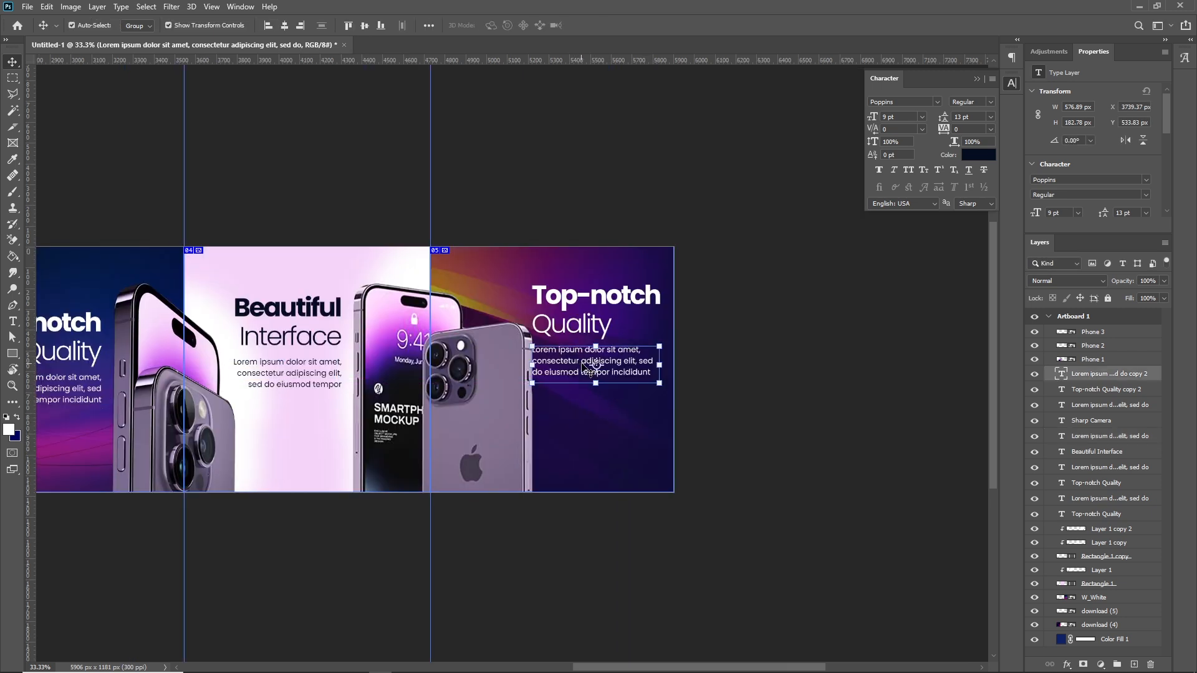
left_click_drag(618, 365, 617, 365)
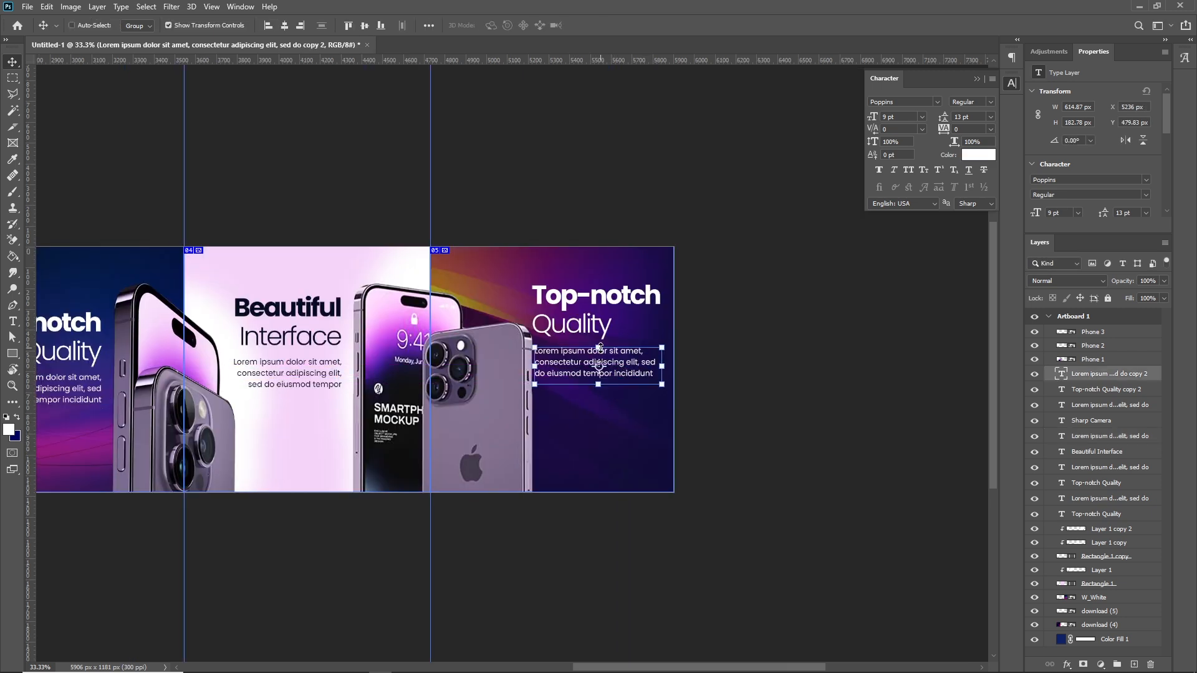
left_click(607, 324, "ctrl+shift")
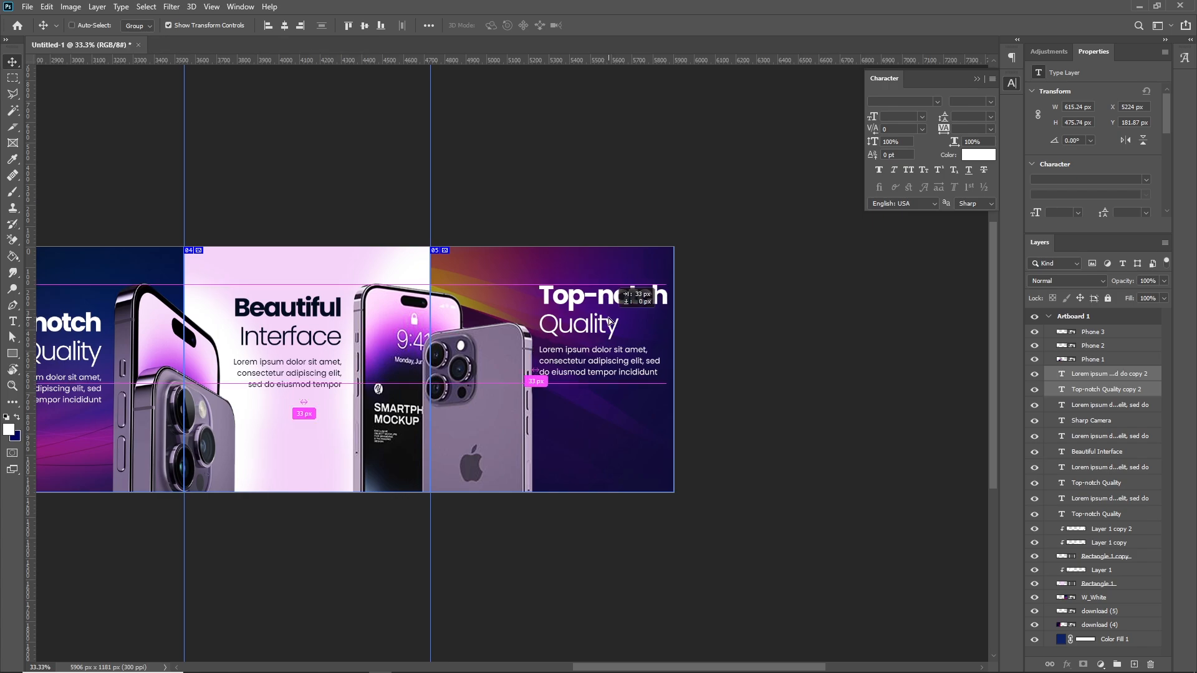
key("alt+Tab")
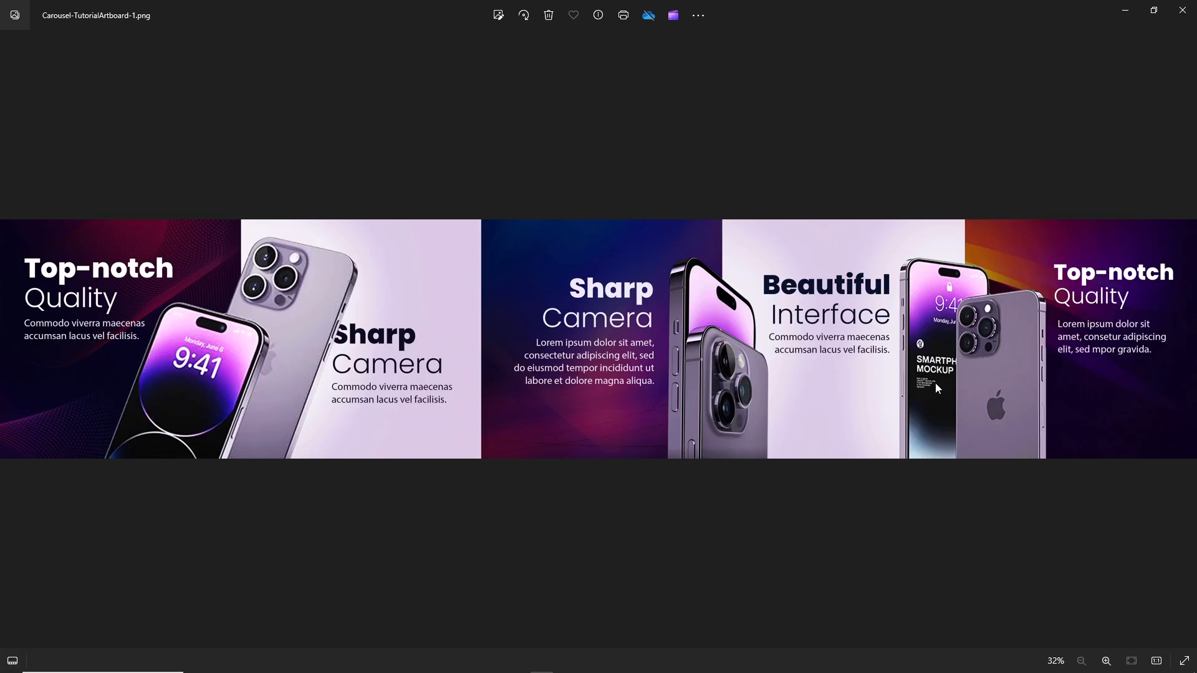
key("alt+Tab")
key("alt+Tab")
key("alt+Tab")
- Scale the Phone 3 mockup down to 27.17% and shift it left to about X 4736 px across the fourth and fifth slice boundary
left_click(480, 380, "ctrl")
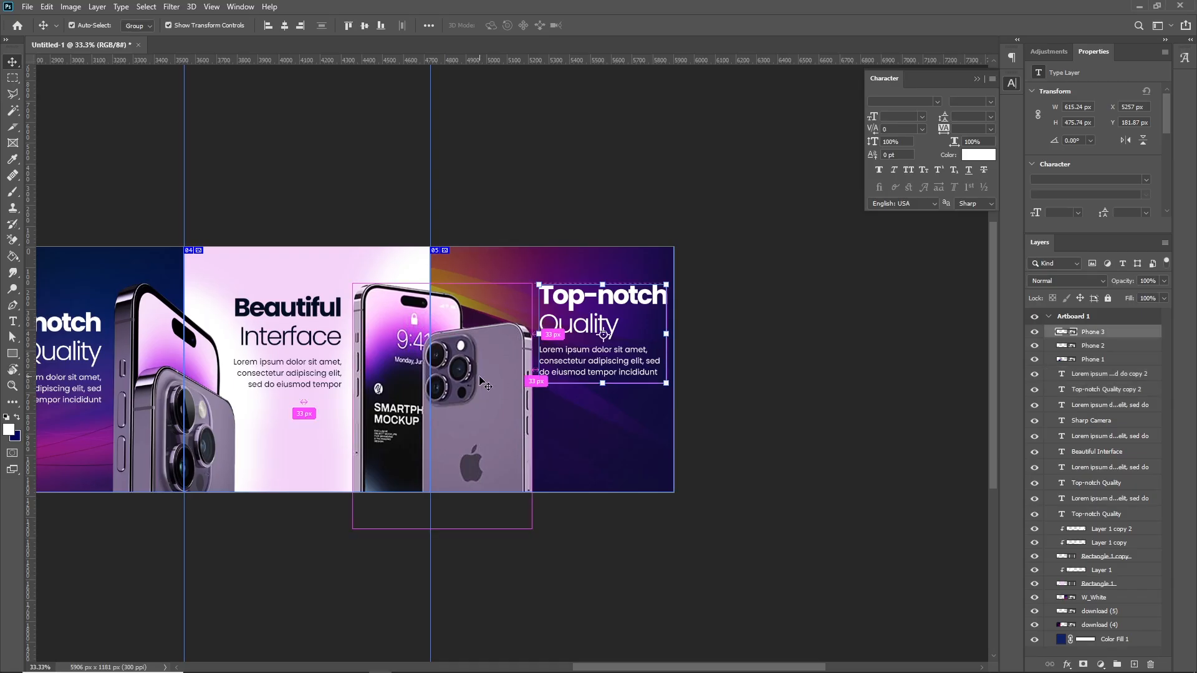
key("alt+Tab")
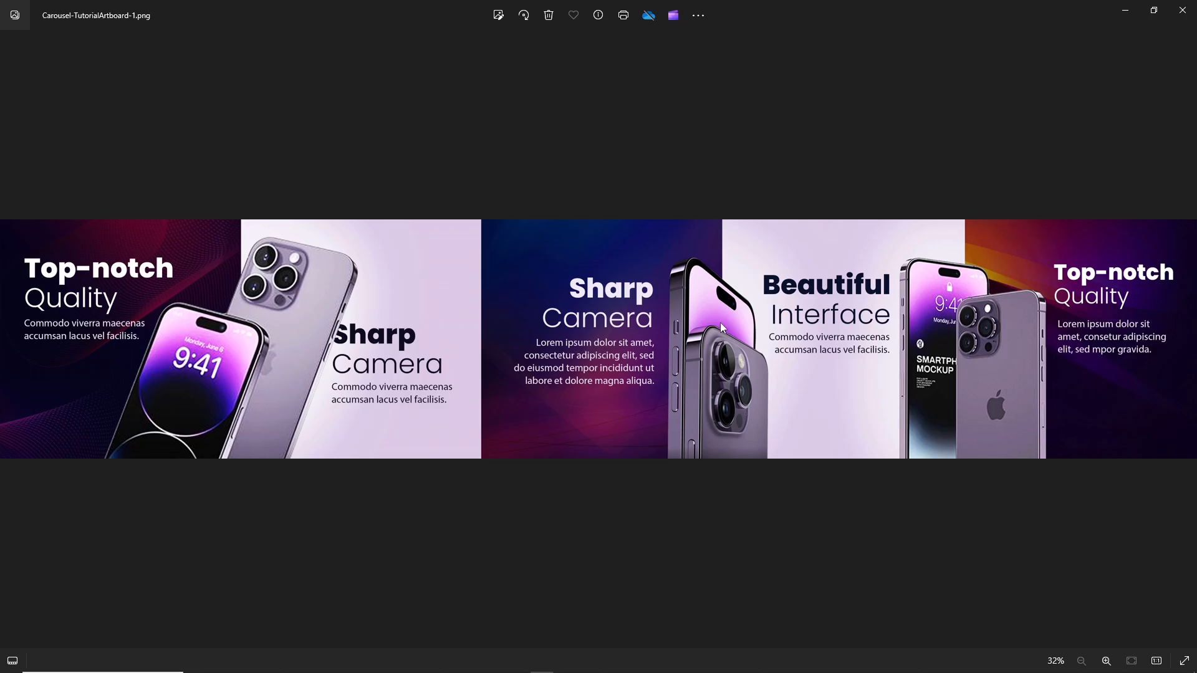
key("alt+Tab")
left_click_drag(441, 283, 442, 296)
left_click_drag(472, 341, 465, 345)
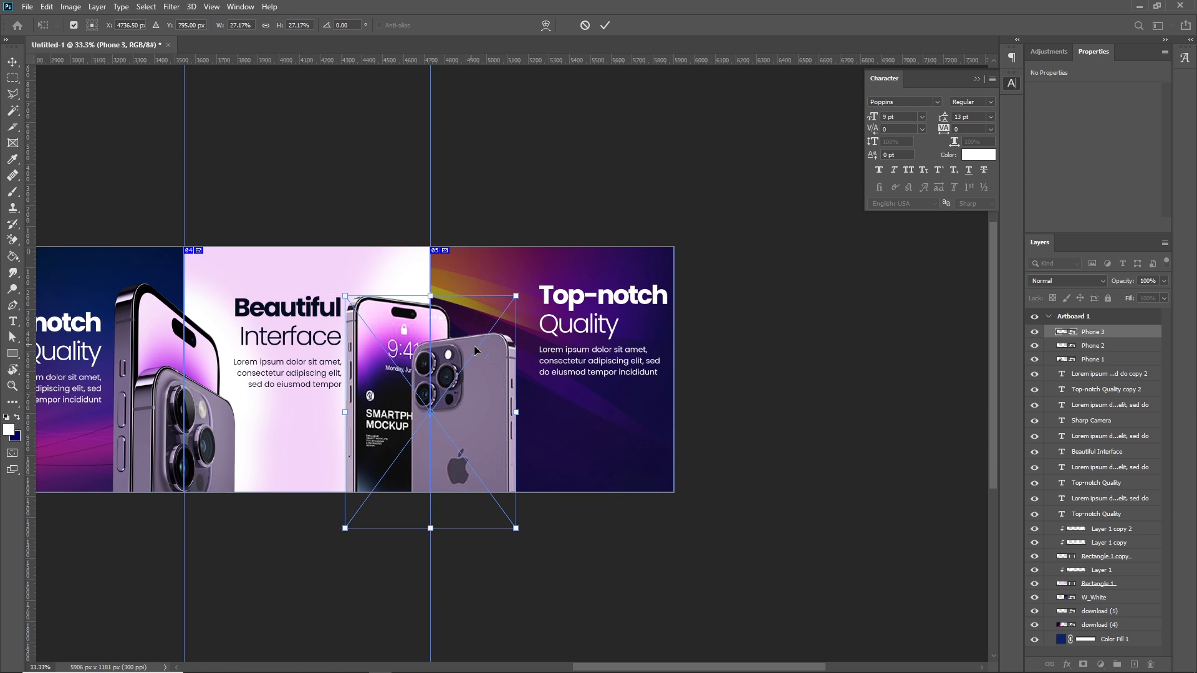
key("Return")
- Move the fifth slice's headline and paragraph to about X 5199 px, Y 258 px and compare them with the reference image
left_click(600, 365)
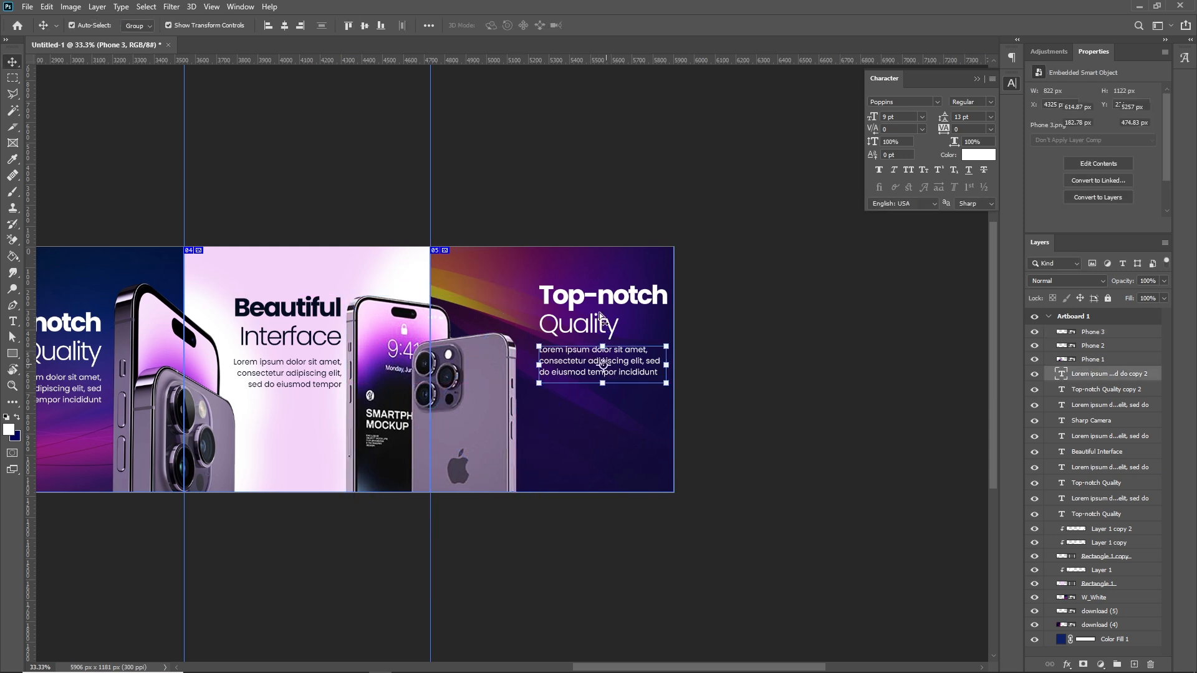
left_click(604, 306, "shift")
left_click_drag(603, 305, 627, 321)
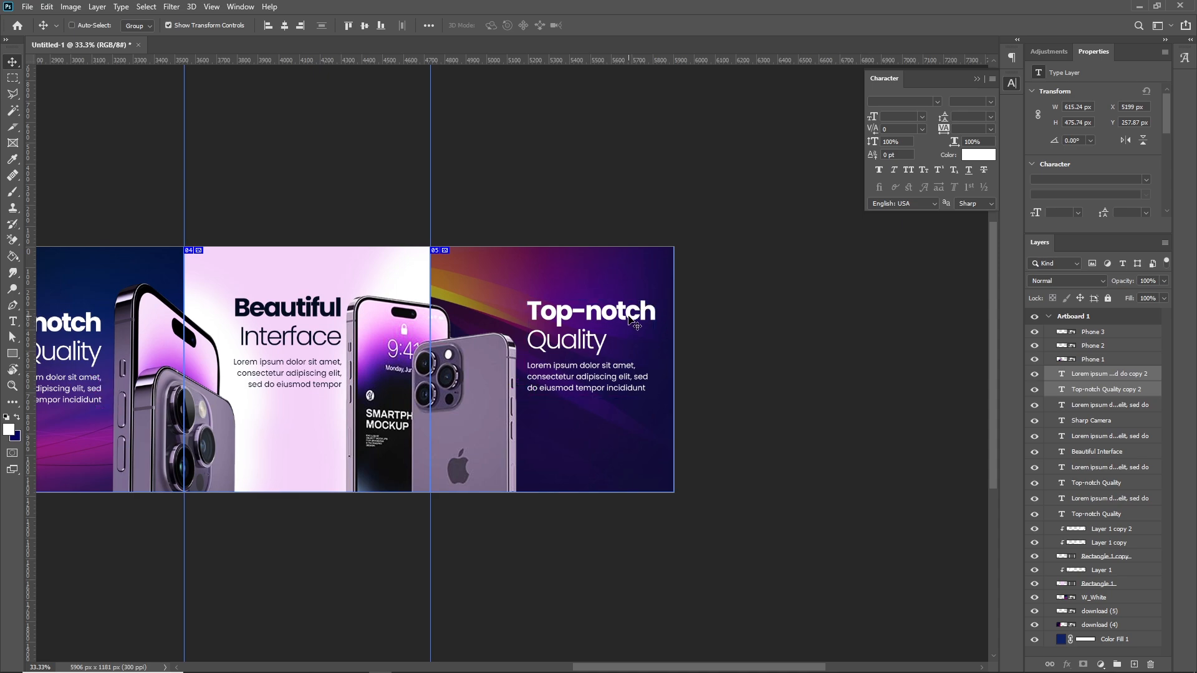
key("alt+Tab")
key("alt+Tab")
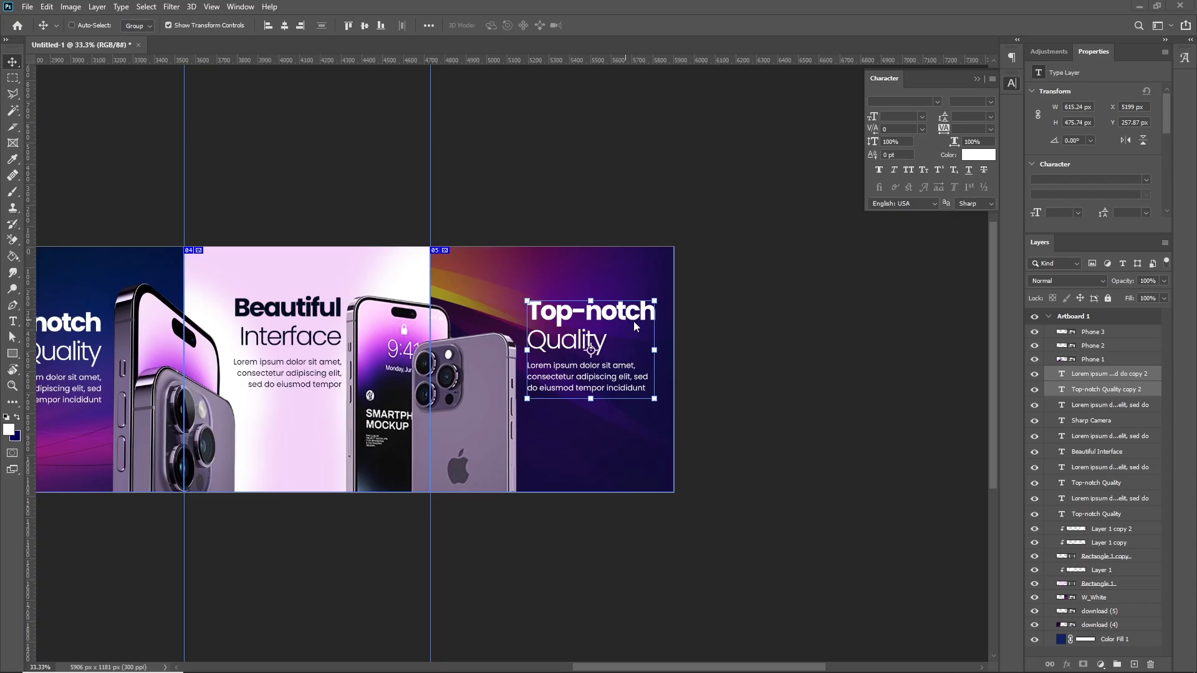
- Move the fifth slice's headline and paragraph up to about Y 182 px and check the whole carousel
left_click_drag(569, 321, 566, 306)
left_click_drag(458, 332, 830, 337)
key("z")
left_click(544, 284, "alt")
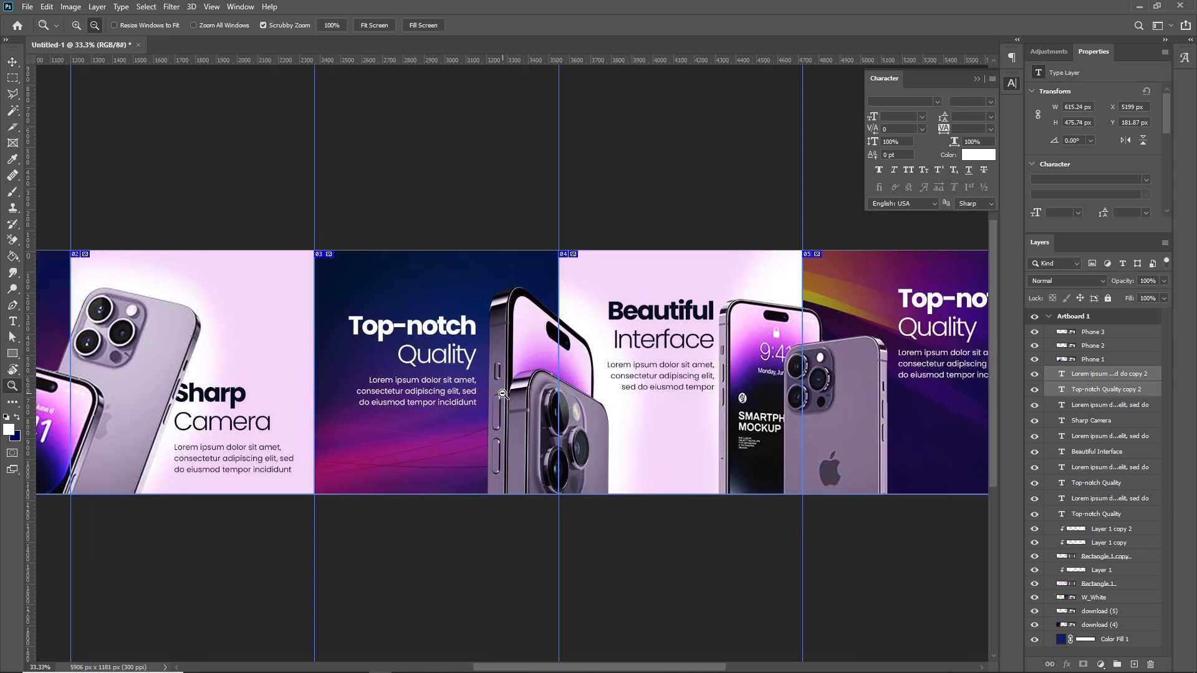
left_click(538, 299, "alt")
left_click_drag(555, 349, 596, 360)
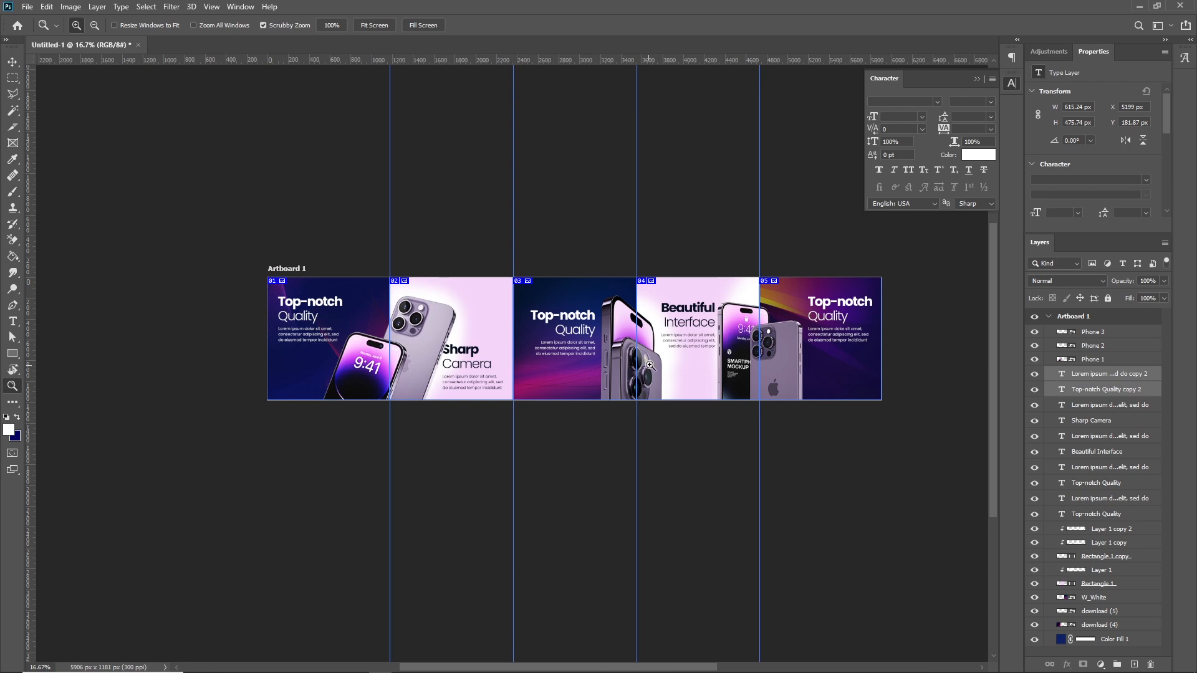
- Nudge the fourth slice's Beautiful Interface headline and its paragraph left together to about X 3721 px, away from the phone
left_click(693, 337)
left_click(694, 338)
key("v")
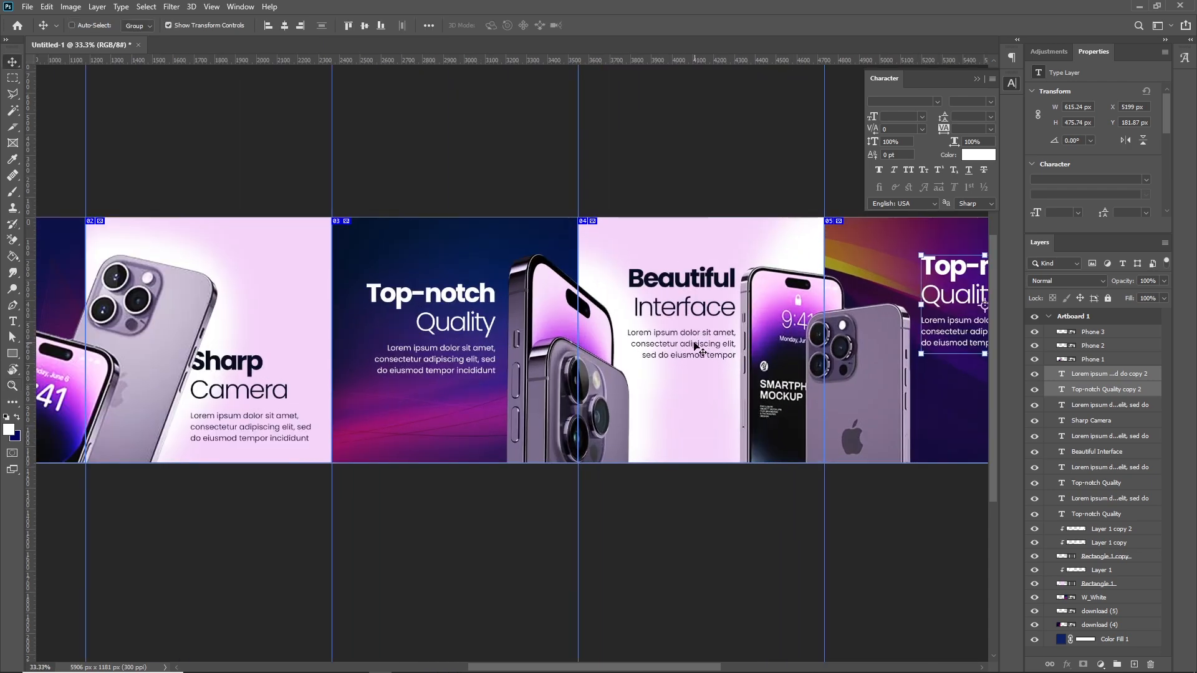
left_click(694, 334)
left_click(708, 291, "shift")
key("Left")
key("Left")
key("Left")
key("Left")
key("Left")
key("Left")
key("Left")
key("Left")
key("Left")
key("Left")
key("Left")
key("Left")
key("Left")
key("Left")
key("Left")
key("Left")
key("Left")
key("Left")
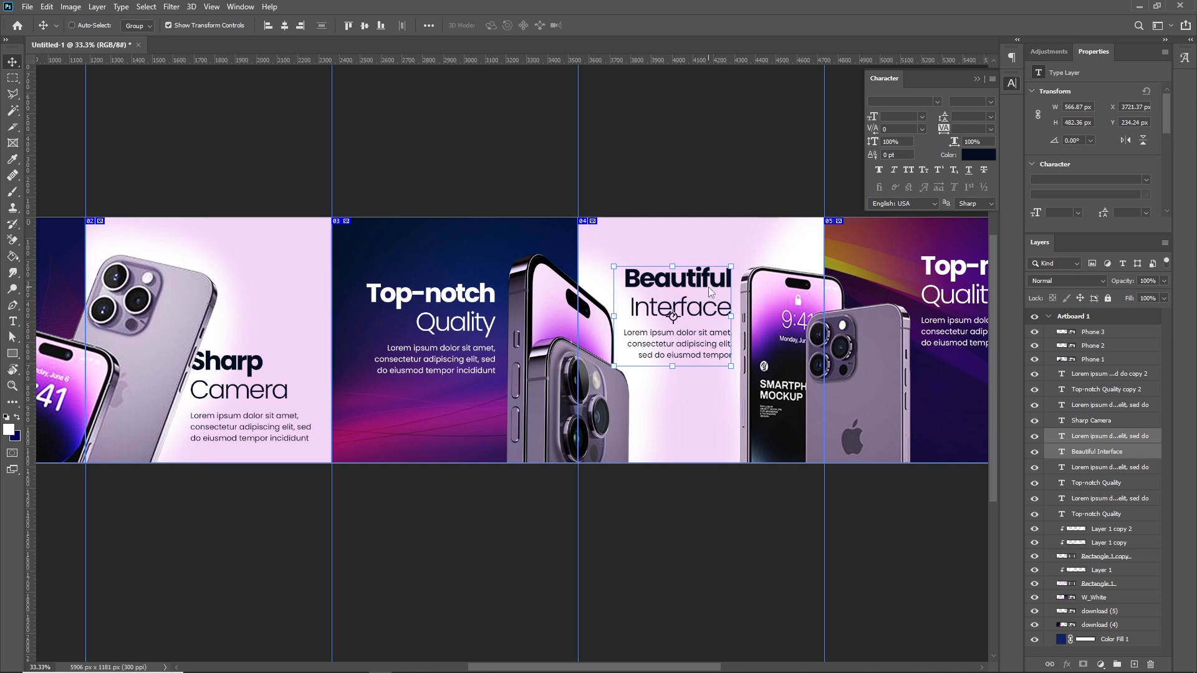
- Compare the full carousel with the reference image and darken the Color Fill 1 background to navy 020e35
key("z")
left_click(252, 356, "alt")
left_click(252, 358, "alt")
left_click_drag(828, 350, 469, 324)
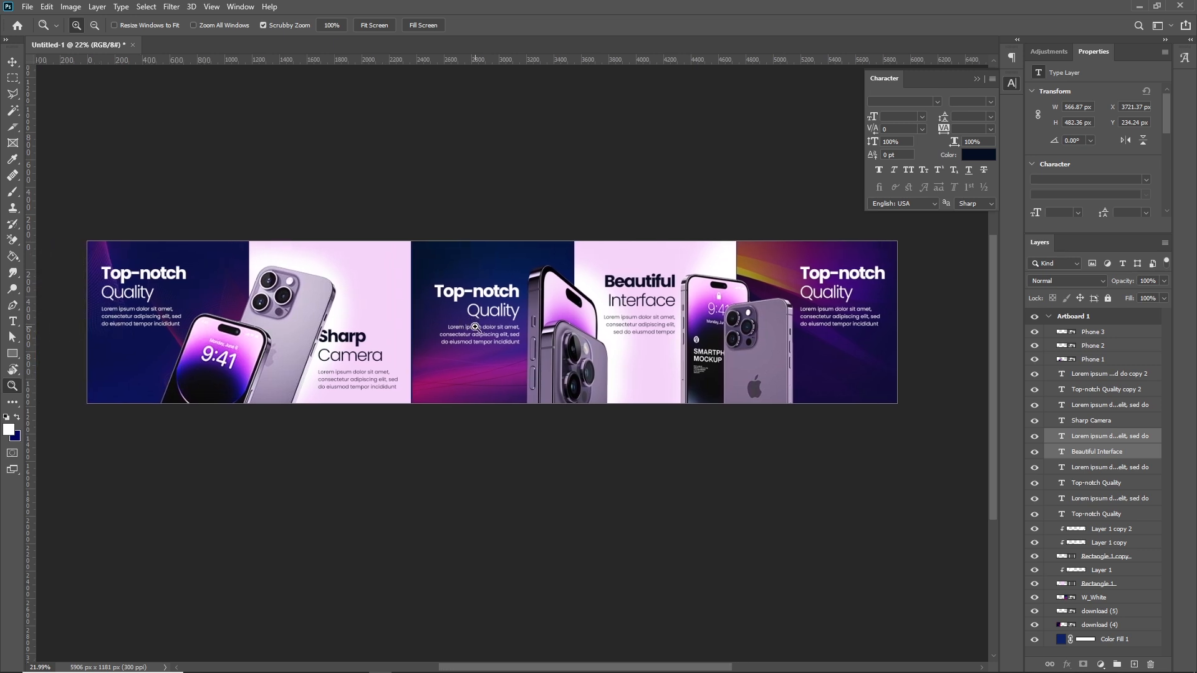
key("alt+Tab")
key("alt+Tab")
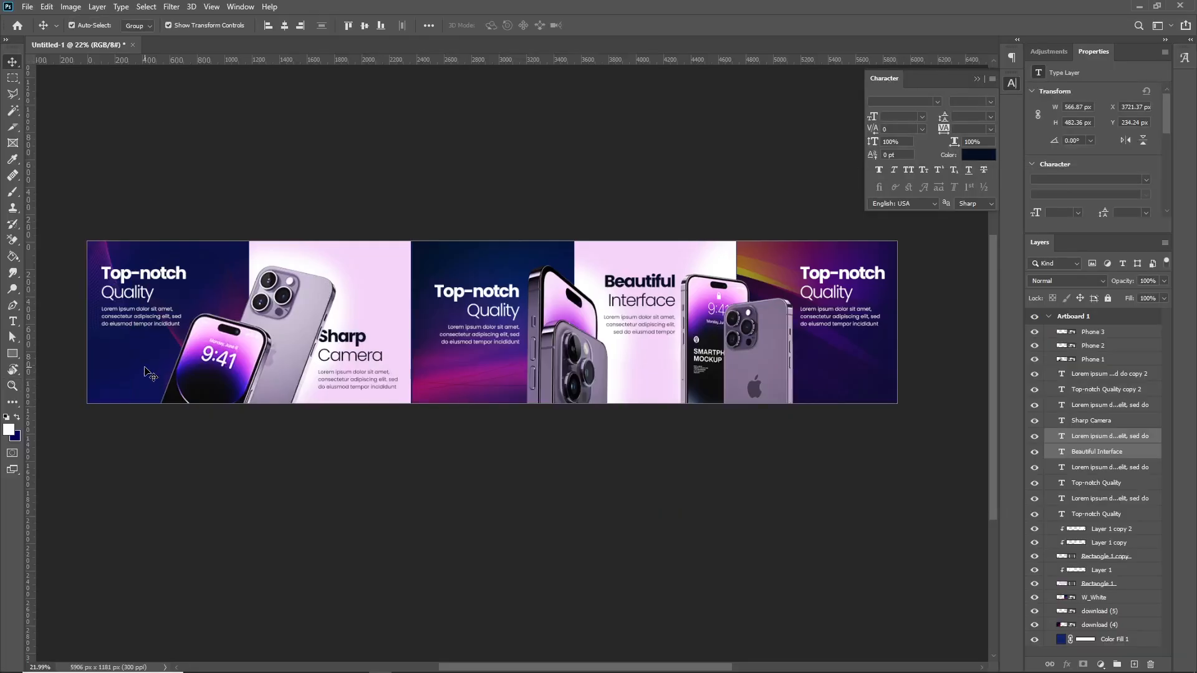
left_click(150, 374)
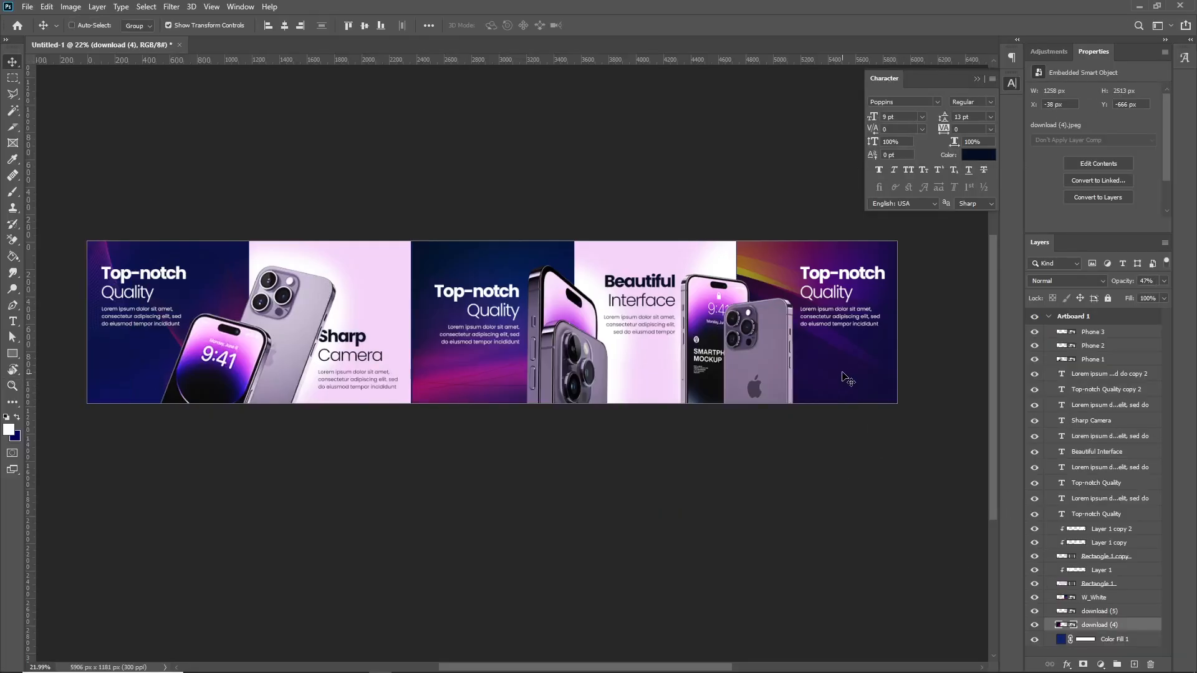
double_click(1061, 640)
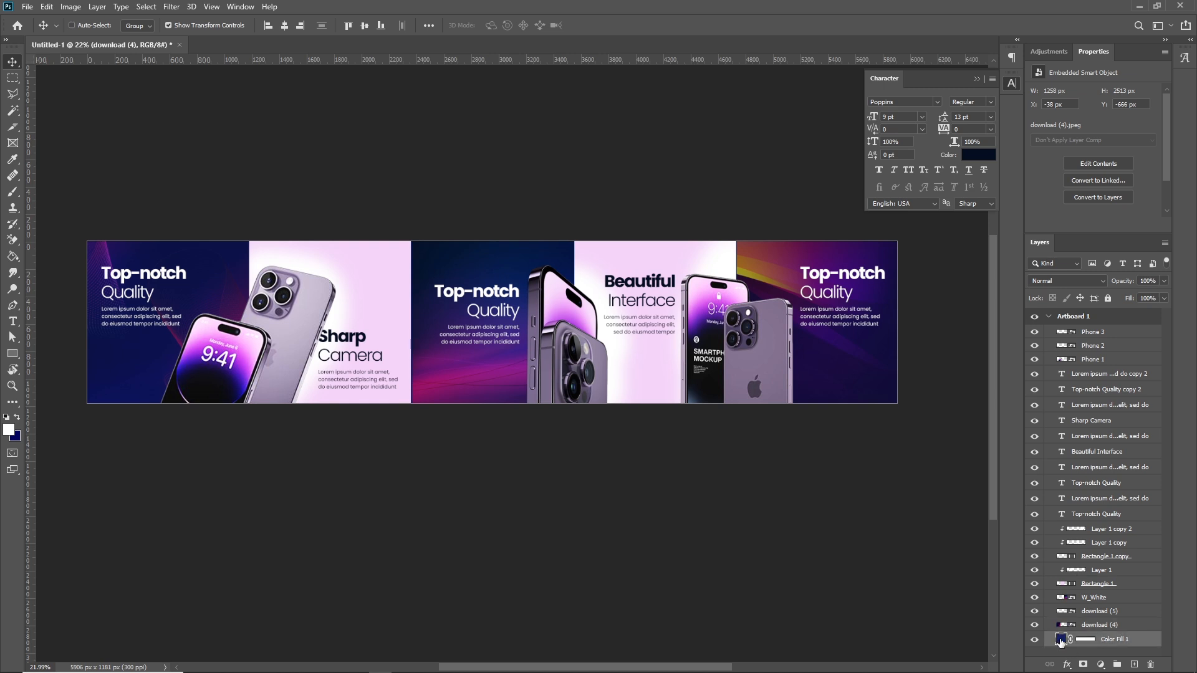
left_click(975, 313)
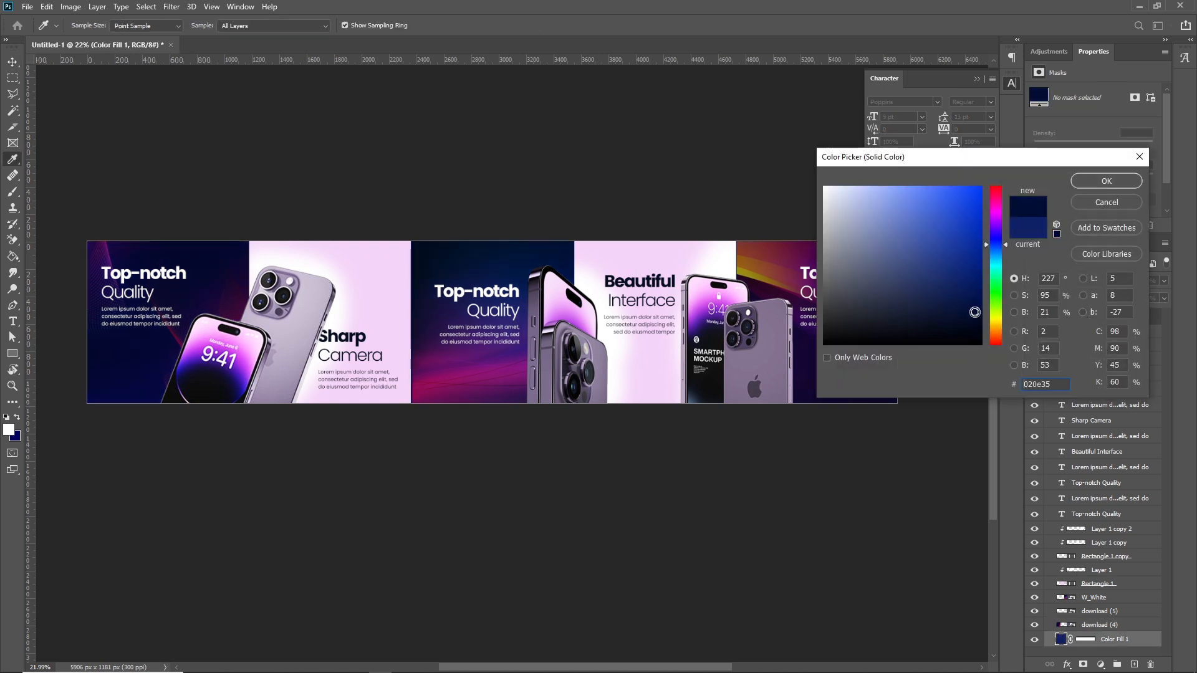
left_click(1097, 185)
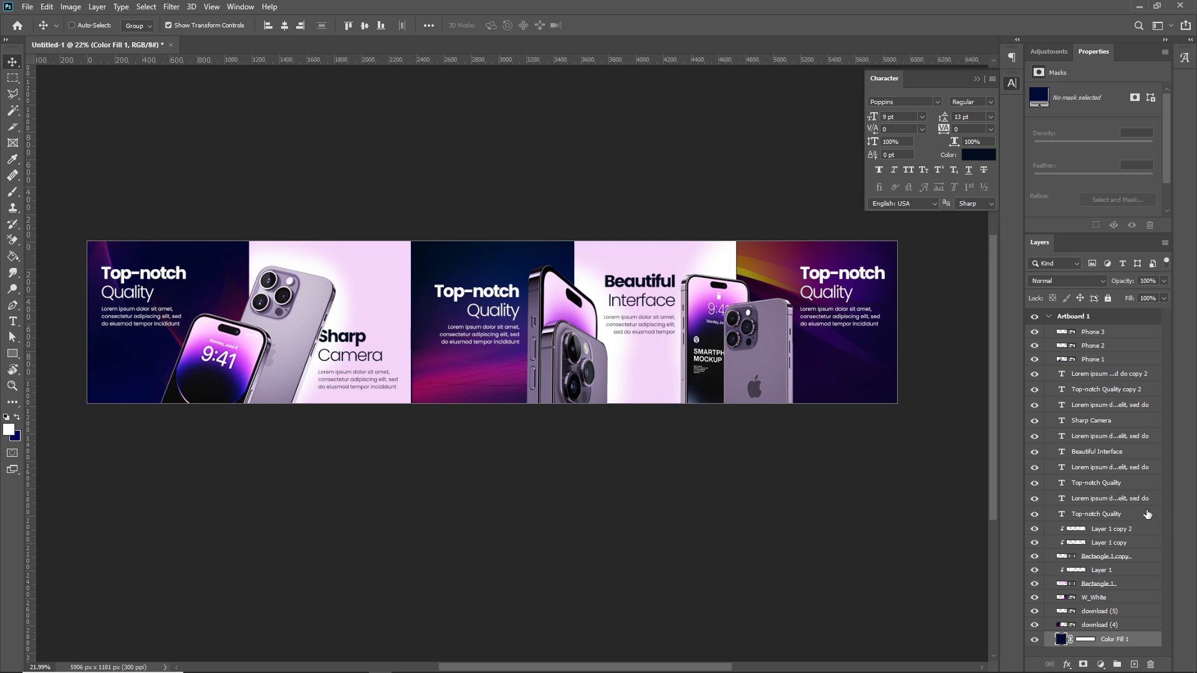
left_click(1128, 338)
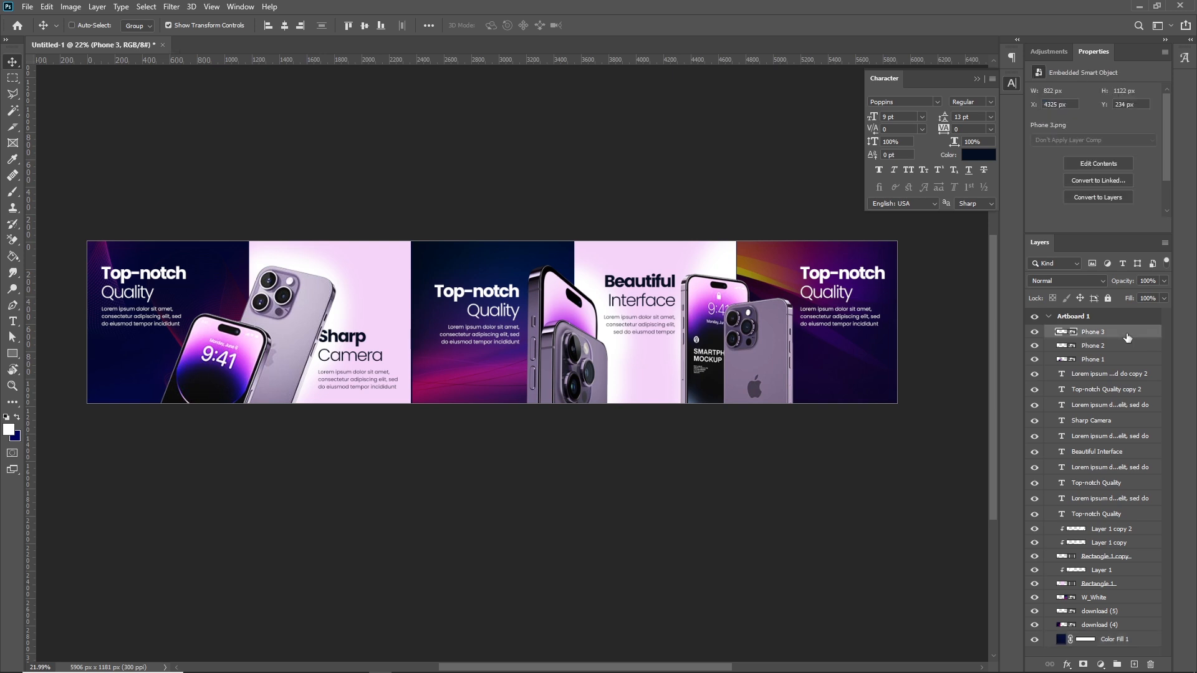
left_click(1053, 57)
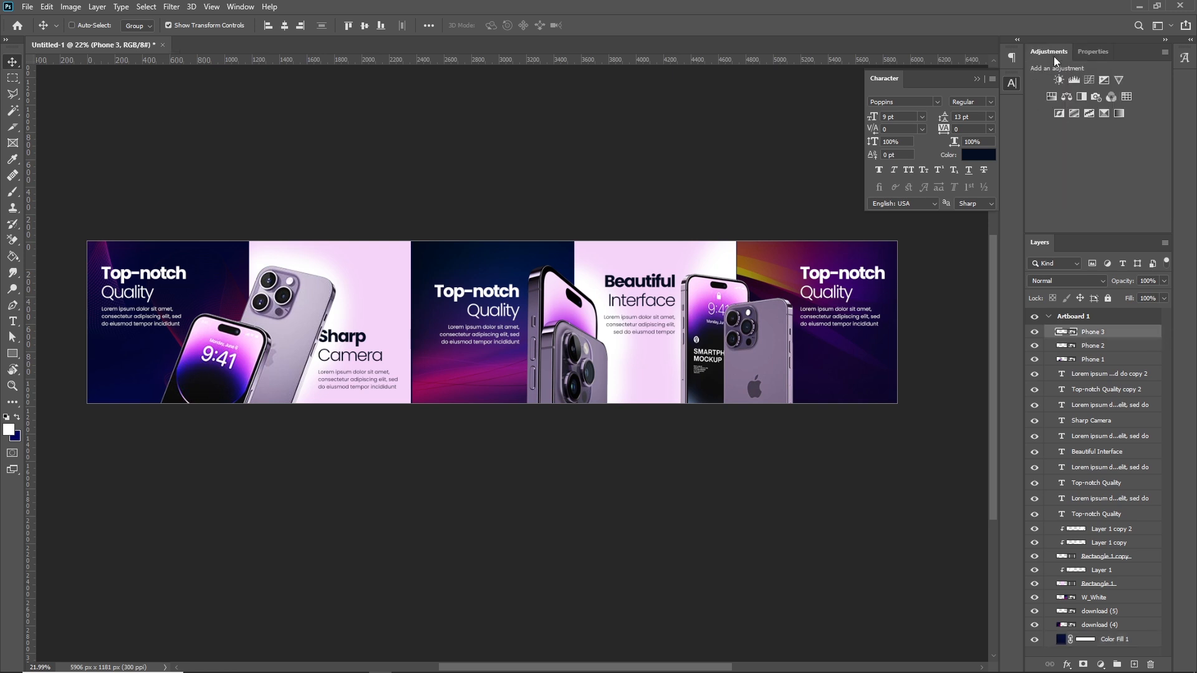
left_click(1052, 96)
key("ctrl+z")
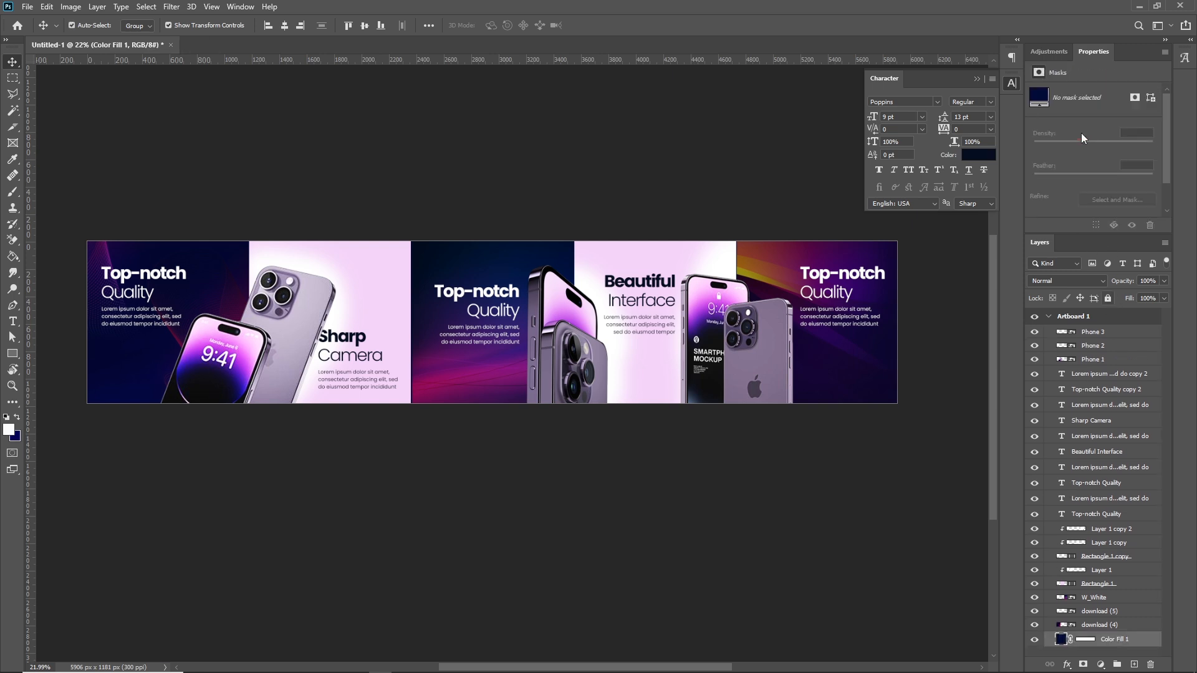
- Add a Brightness/Contrast adjustment above all the phone layers with Brightness 9 and Contrast 36, and compare the carousel with and without it
left_click(1054, 56)
left_click(1060, 82)
left_click_drag(1118, 638, 1104, 331)
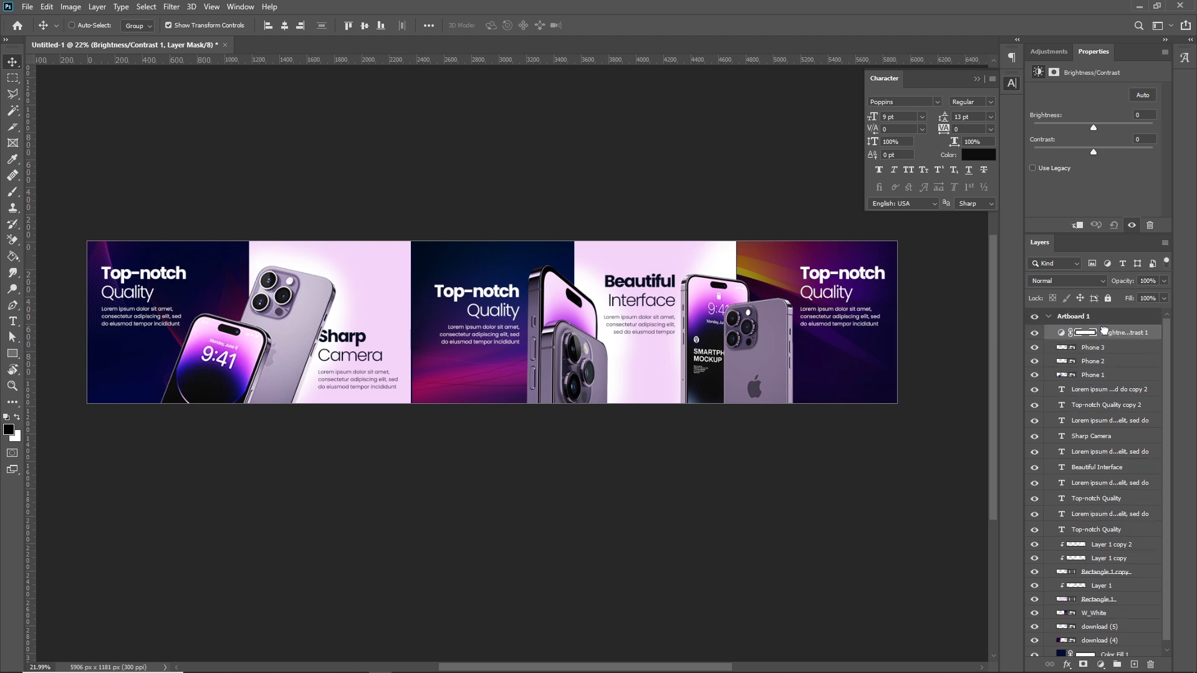
left_click(1115, 151)
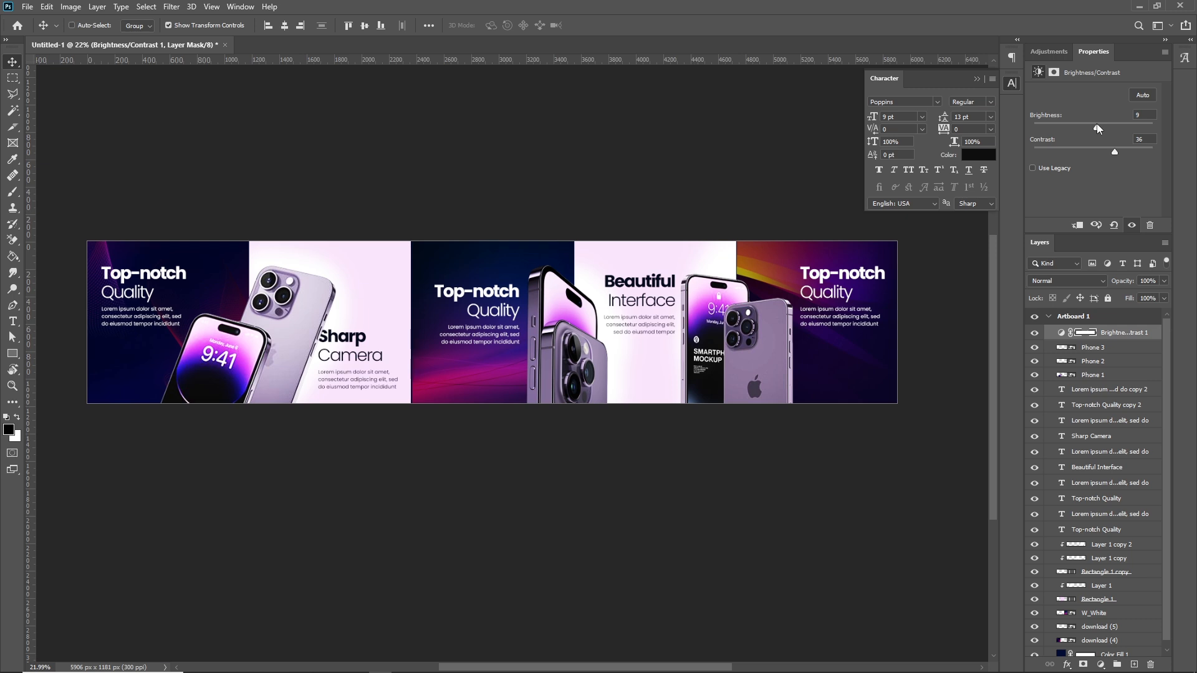
left_click(1034, 333)
left_click(1034, 334)
left_click_drag(611, 316, 640, 402)
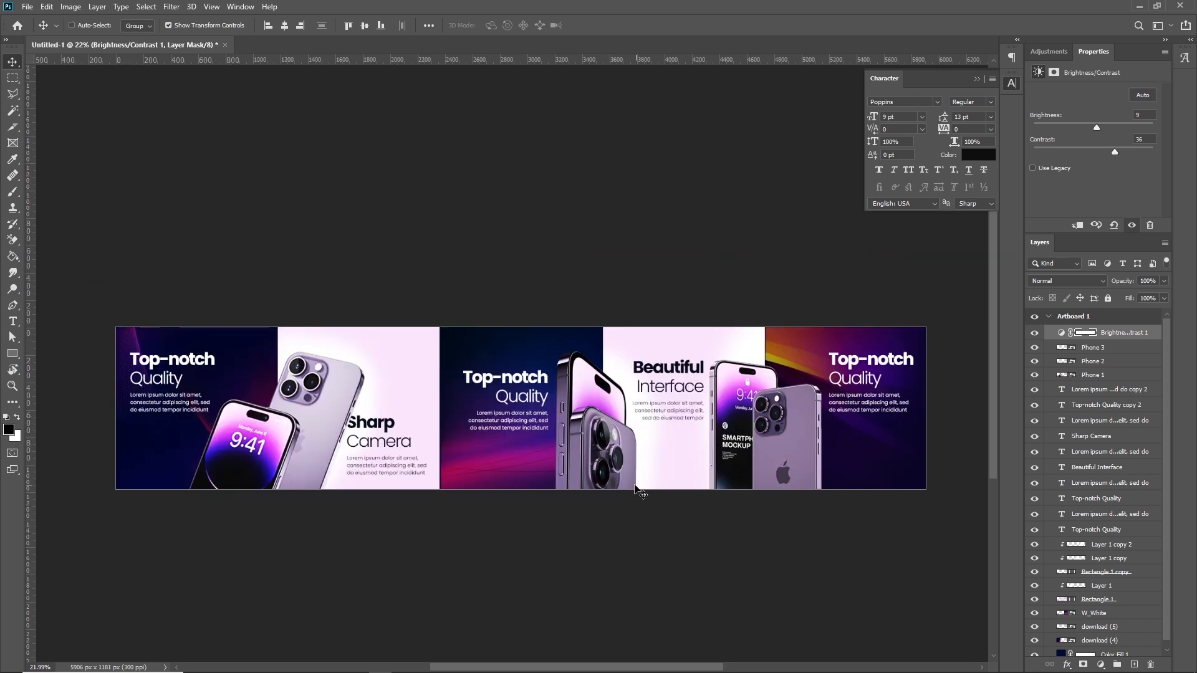
left_click_drag(561, 470, 525, 399)
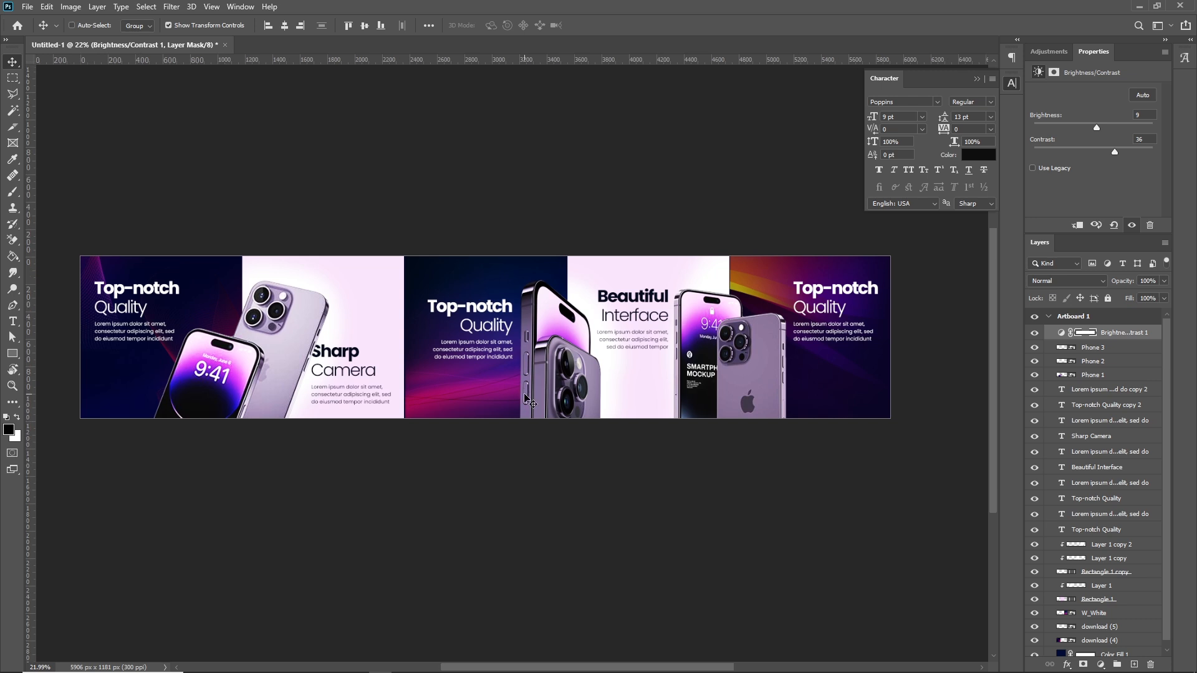
- Show the guides and slices, then open Save for Web and zoom its preview out to show all five slices
key("ctrl+h")
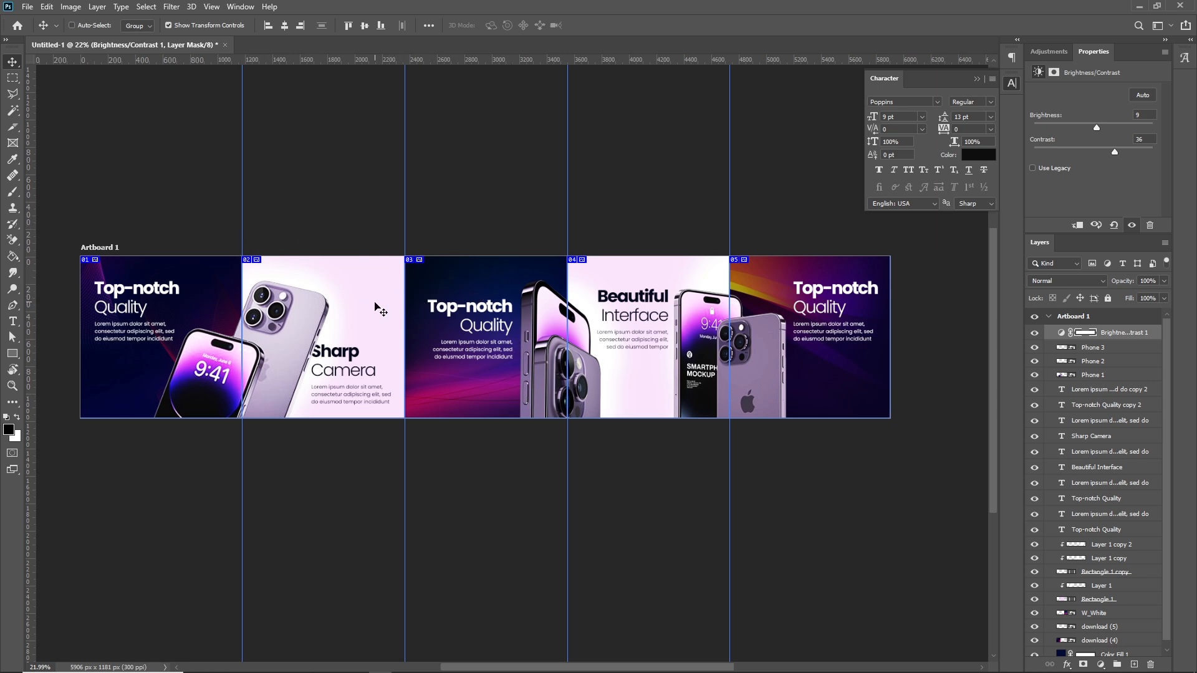
left_click(28, 7)
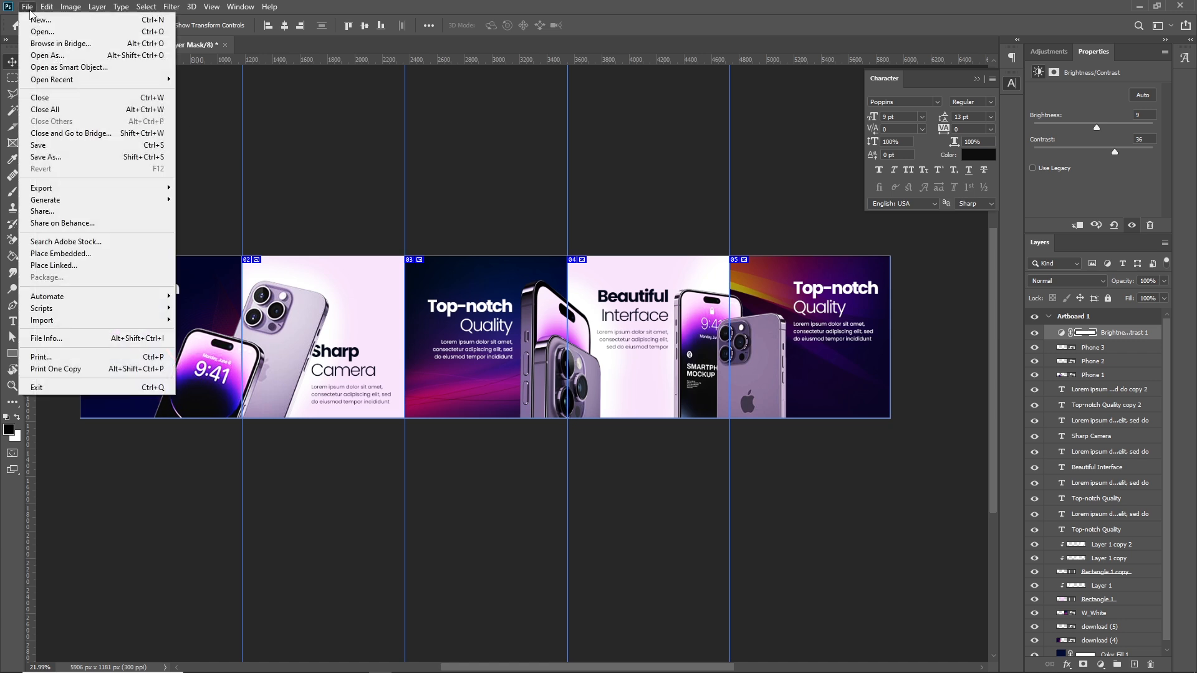
mouse_move(137, 188)
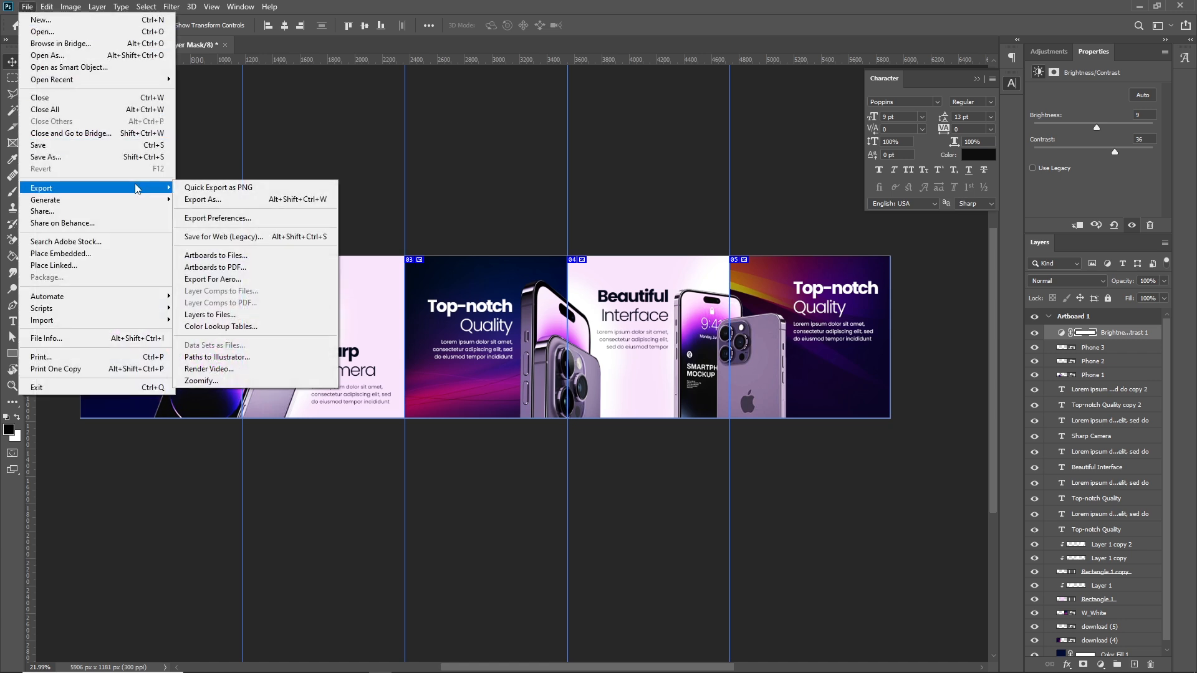
left_click(255, 238)
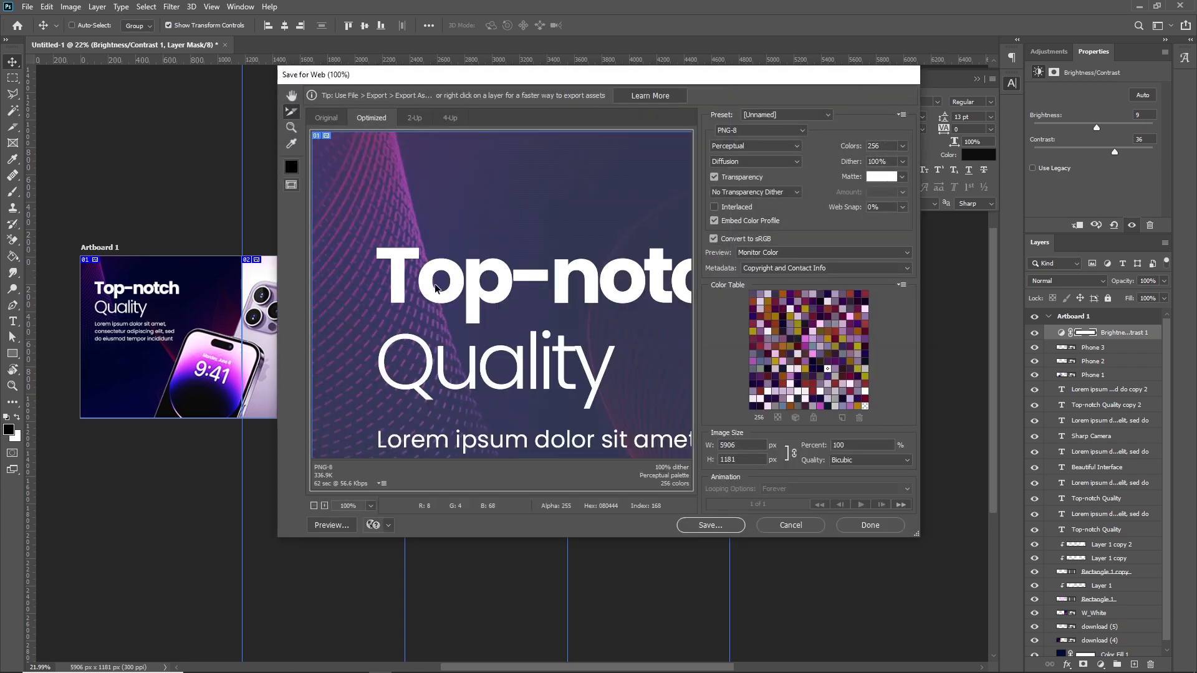
left_click(315, 506)
left_click(315, 506)
left_click(315, 506)
left_click(315, 506)
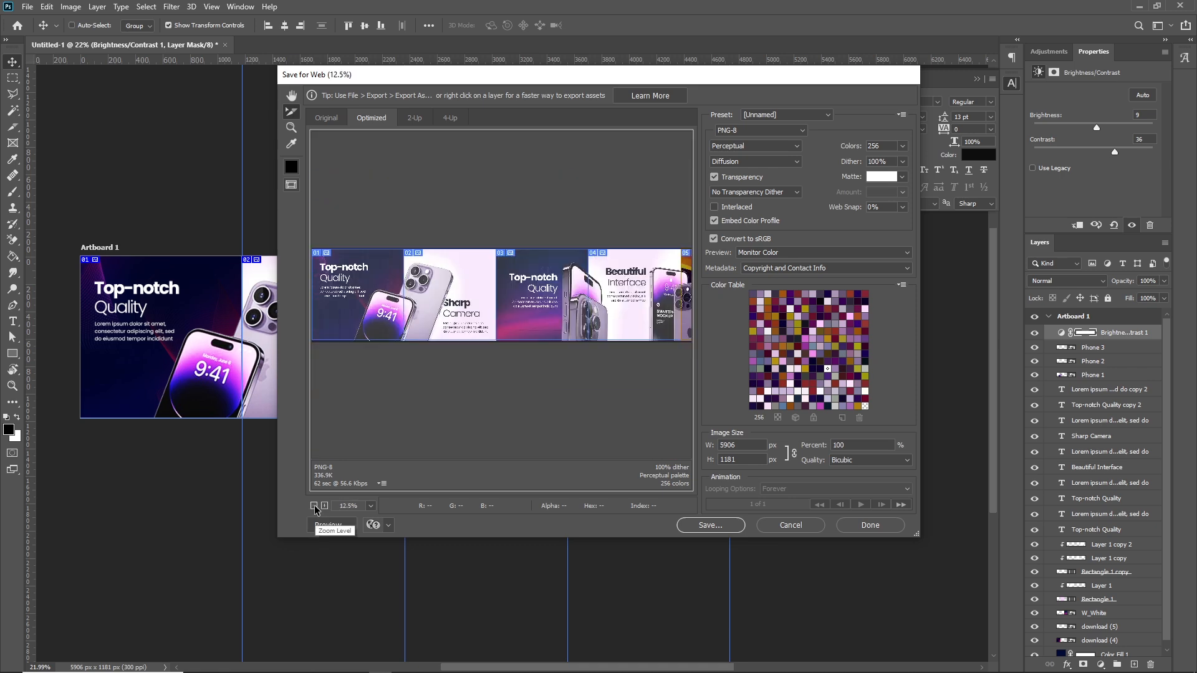
left_click(315, 506)
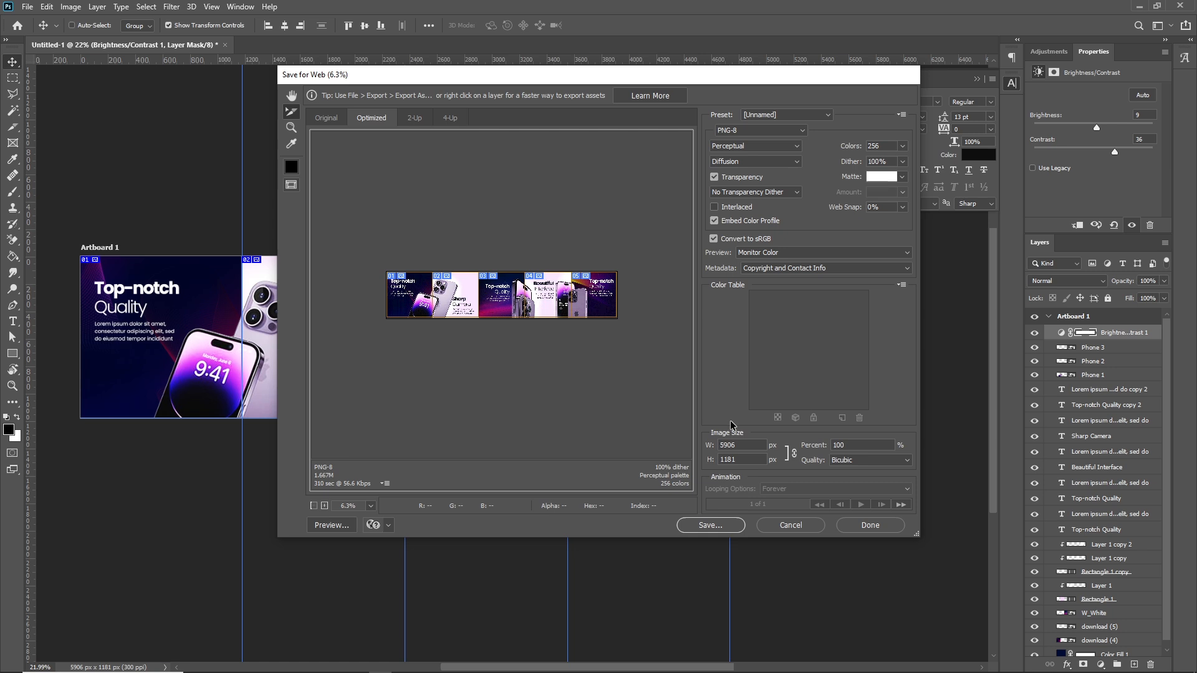
- Save all slices as PNG-8 images to the Desktop under the file name "carousel design"
left_click(710, 526)
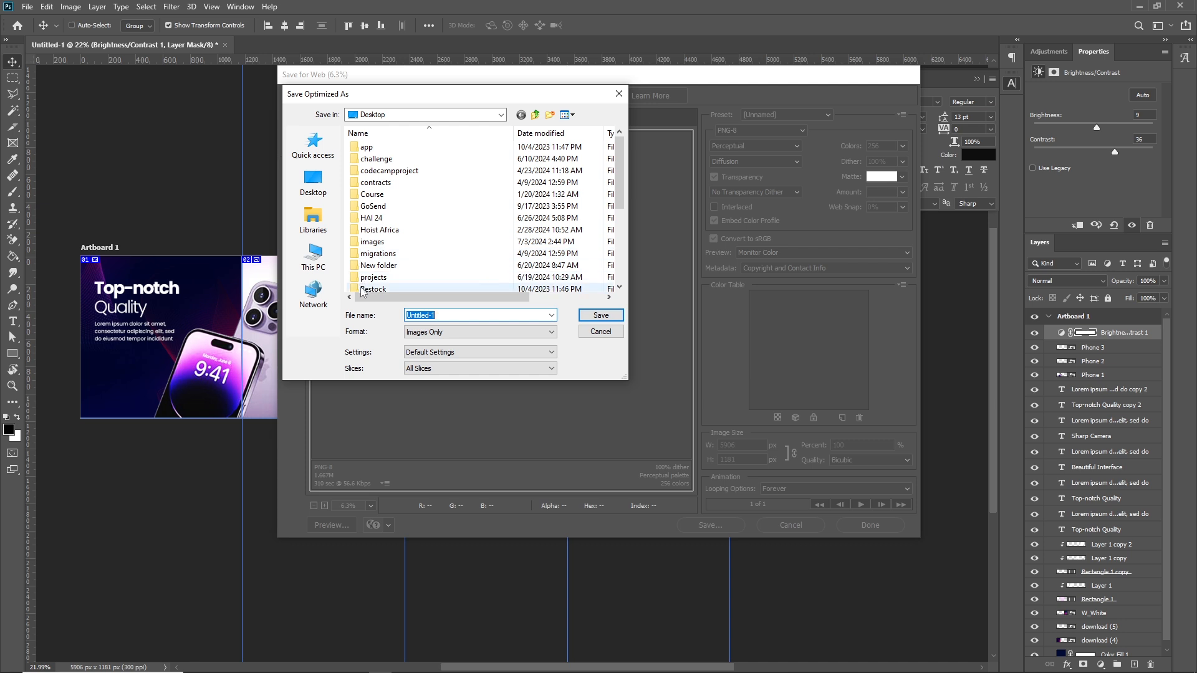
left_click(314, 182)
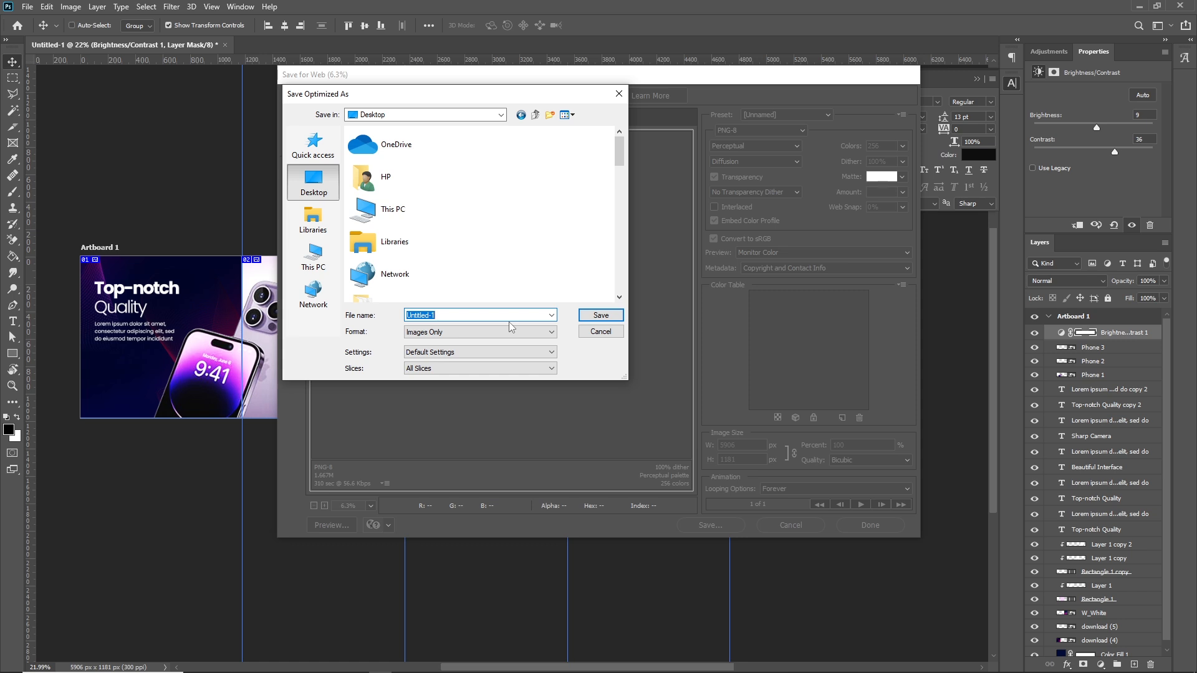
type("carousel design")
left_click(589, 316)
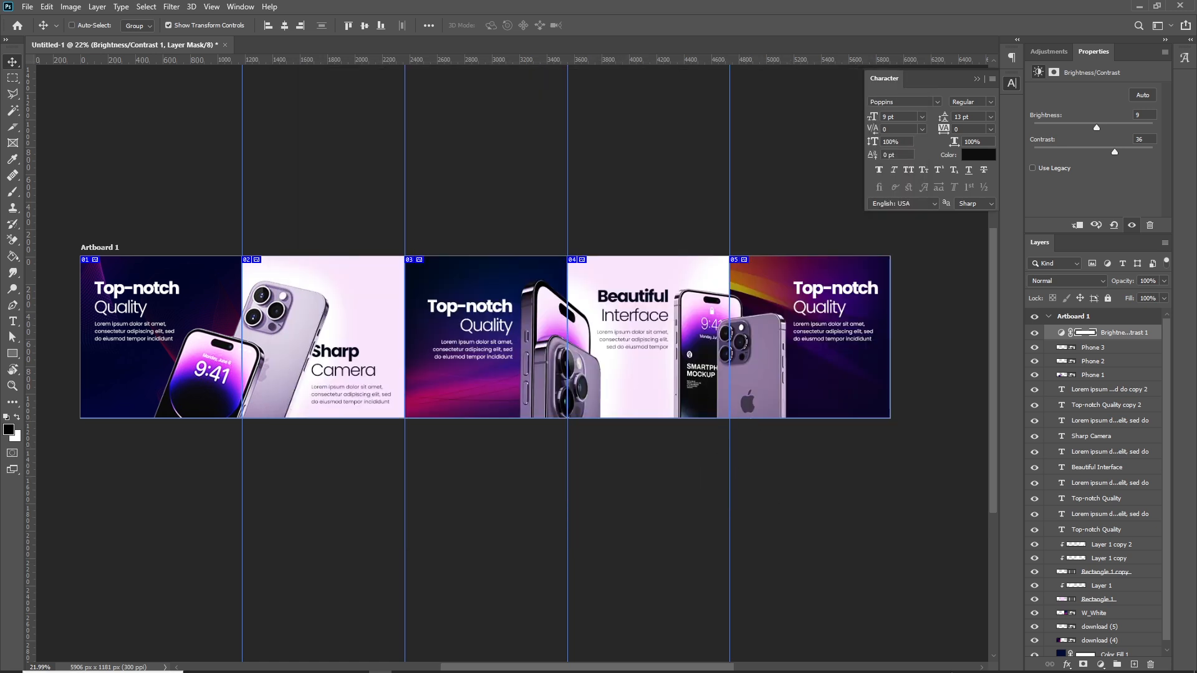
- Open the exported carousel-design_01 image from the images folder on the desktop
key("super+d")
double_click(169, 72)
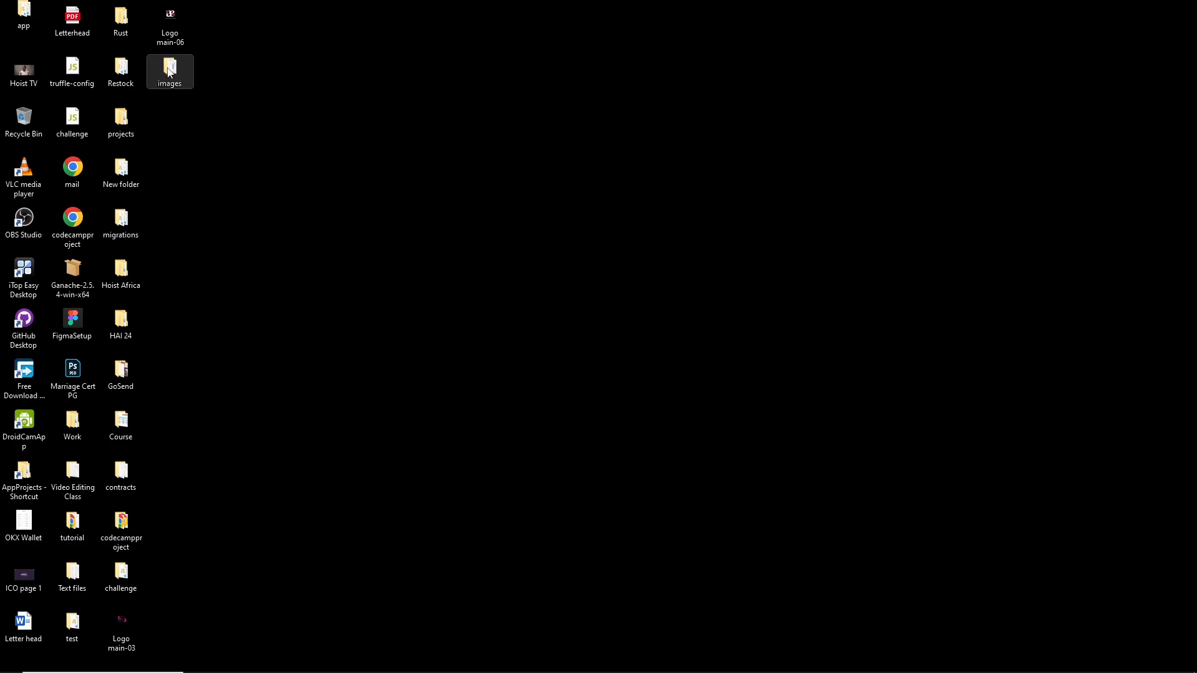
left_click(569, 107)
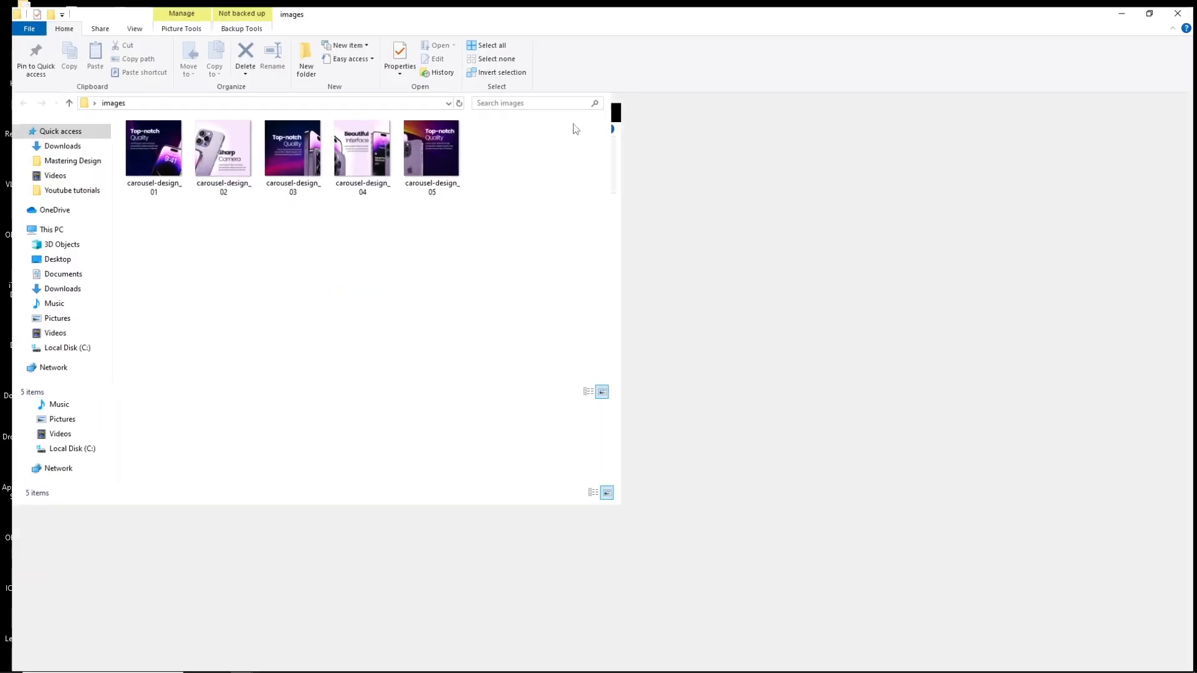
left_click(138, 153)
double_click(136, 151)
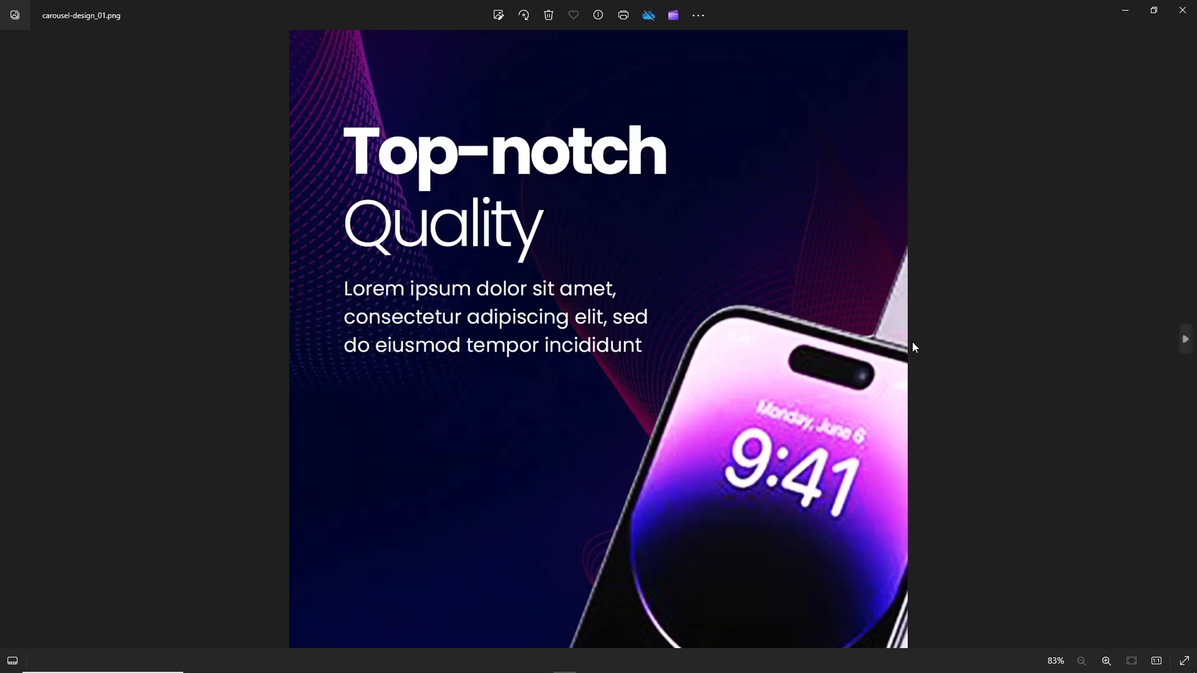
- Page through the exported slices up to carousel-design_05 and back, close the viewer and return to Photoshop
key("Right")
key("Right")
key("Right")
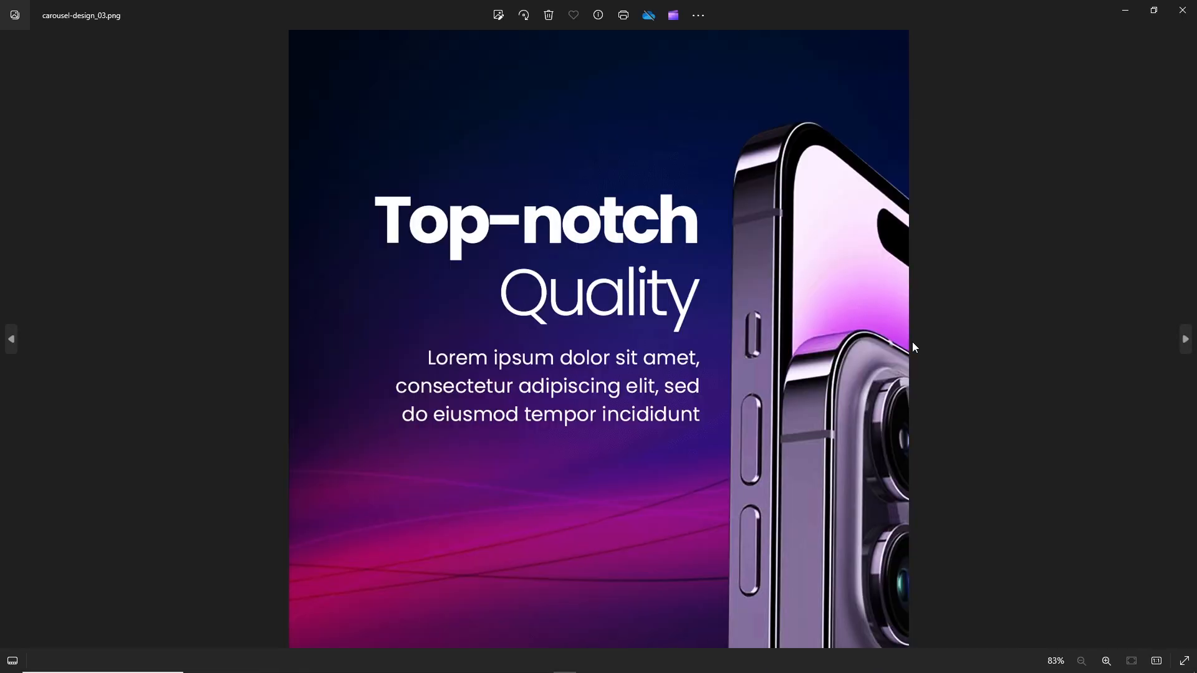
key("Right")
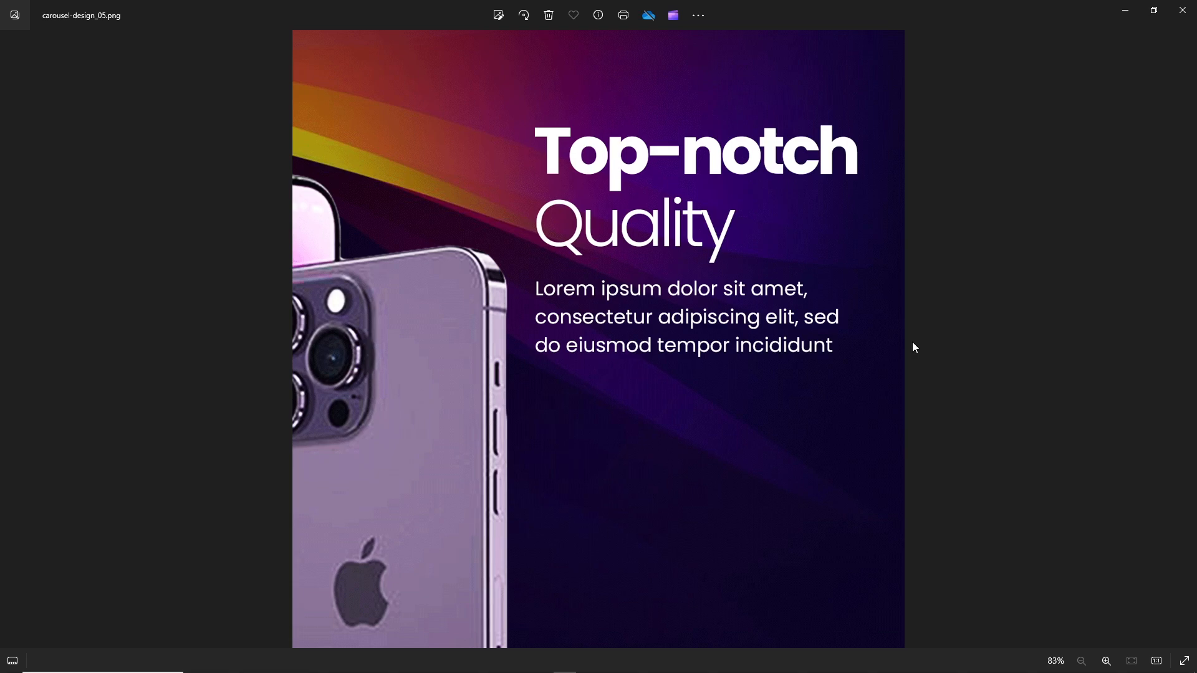
key("Left")
key("Left")
key("Left")
key("Left")
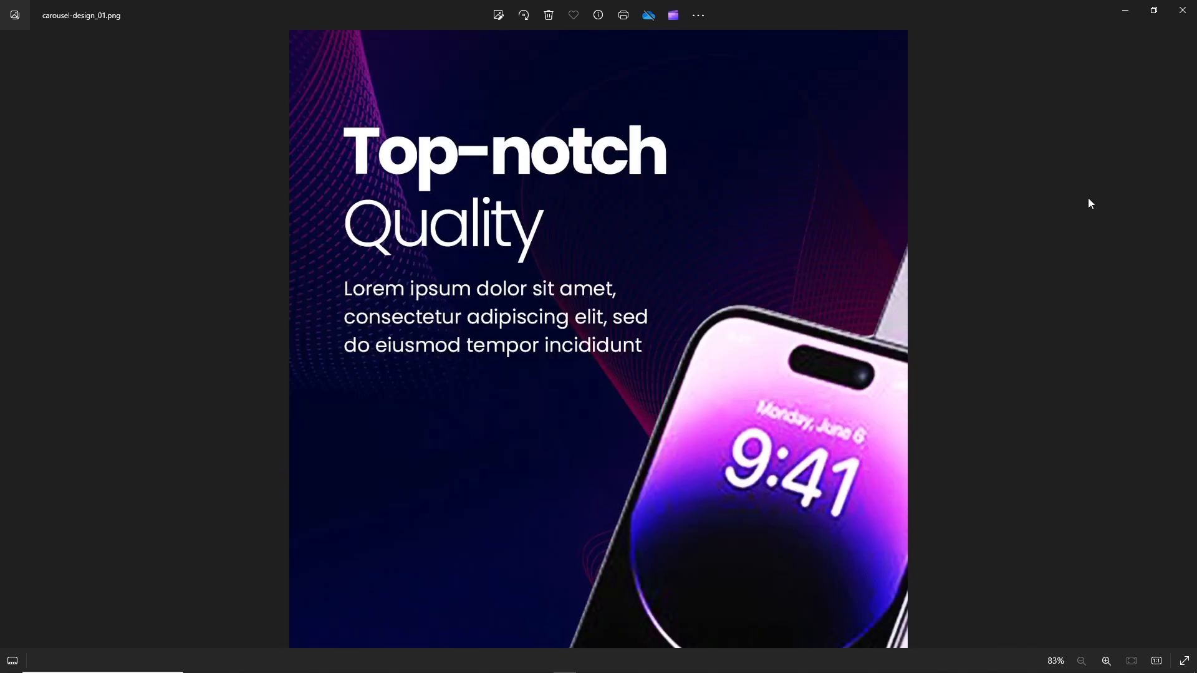
left_click(1184, 15)
key("alt+Tab")
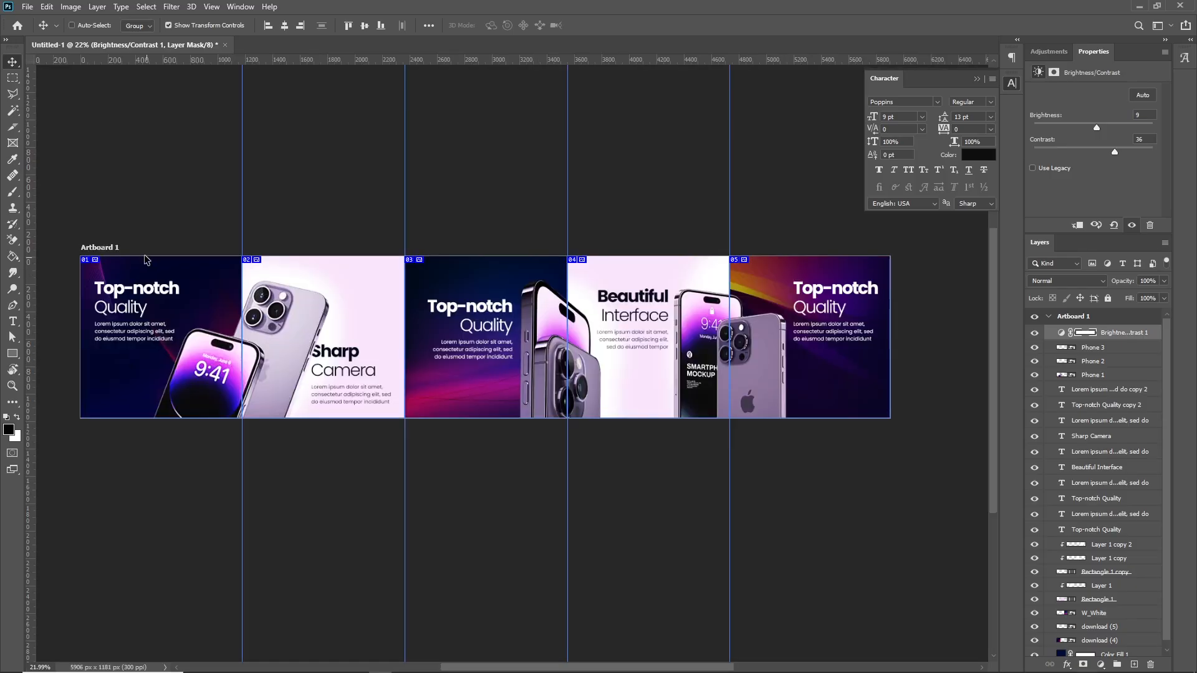
left_click(112, 247)
left_click(30, 6)
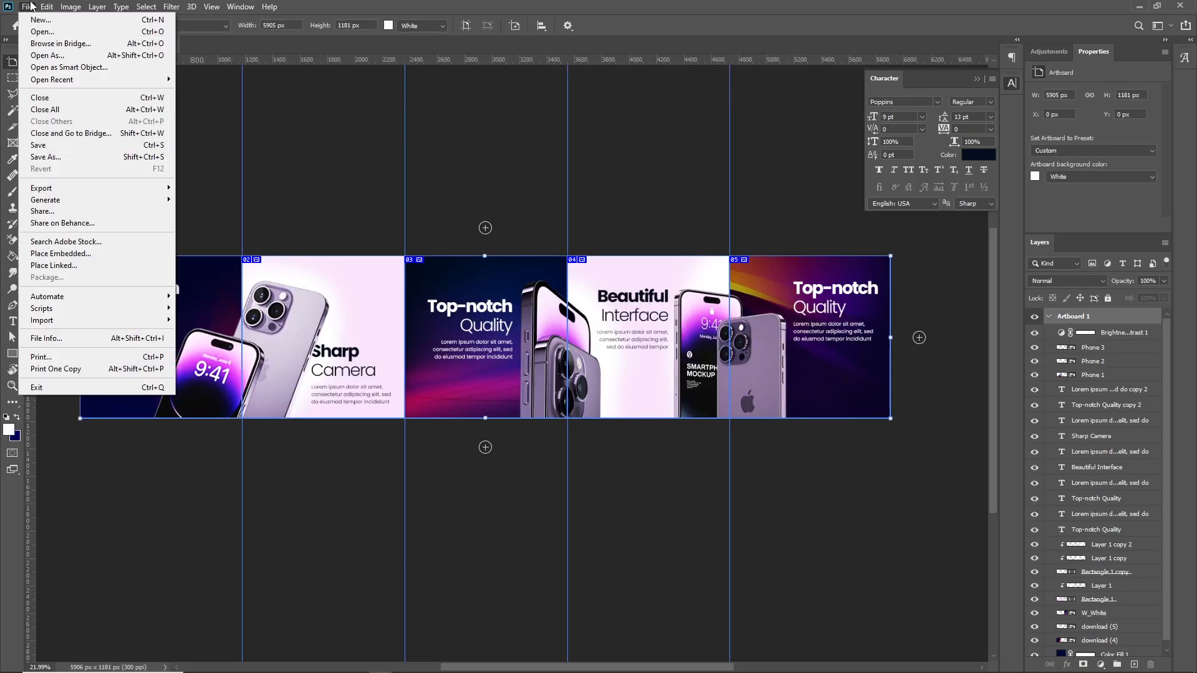
mouse_move(94, 188)
left_click(227, 262)
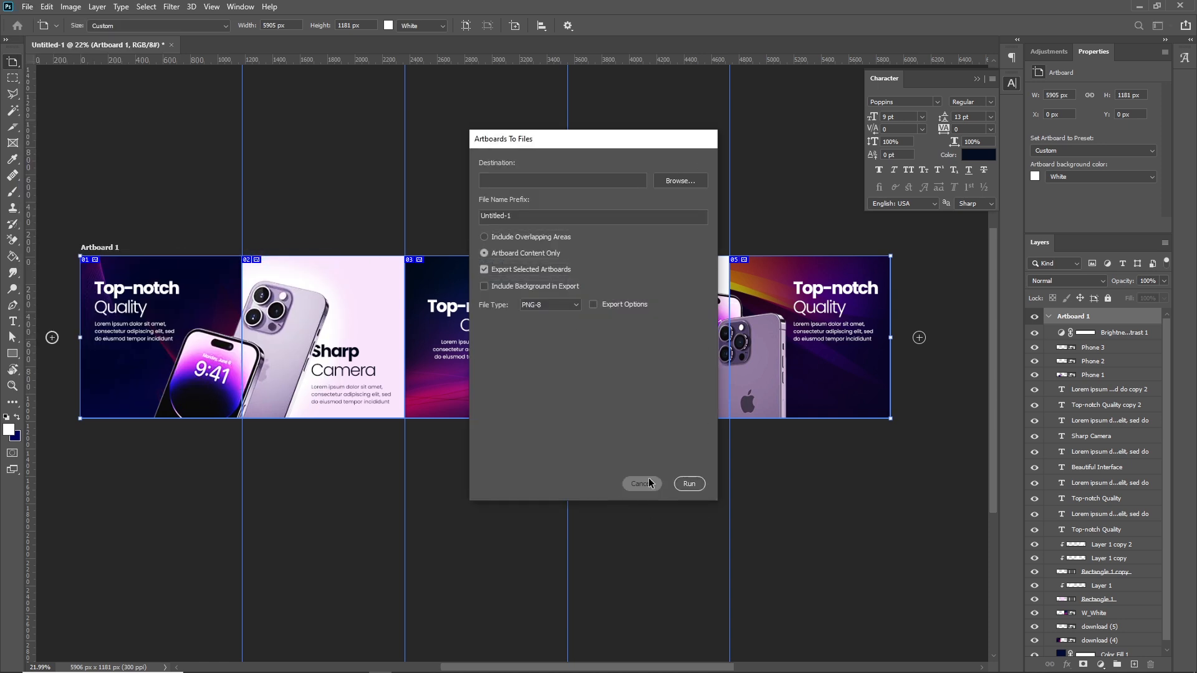
left_click(642, 484)
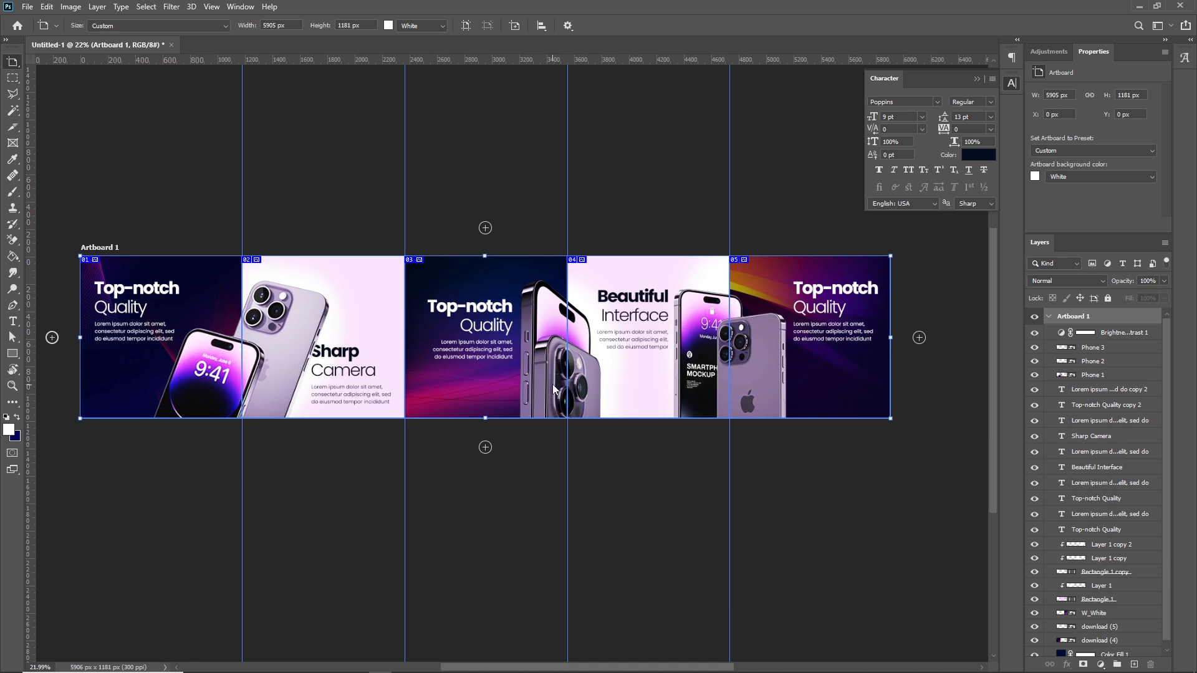
- Hide the guides and slice markers over the finished carousel
key("ctrl+h")
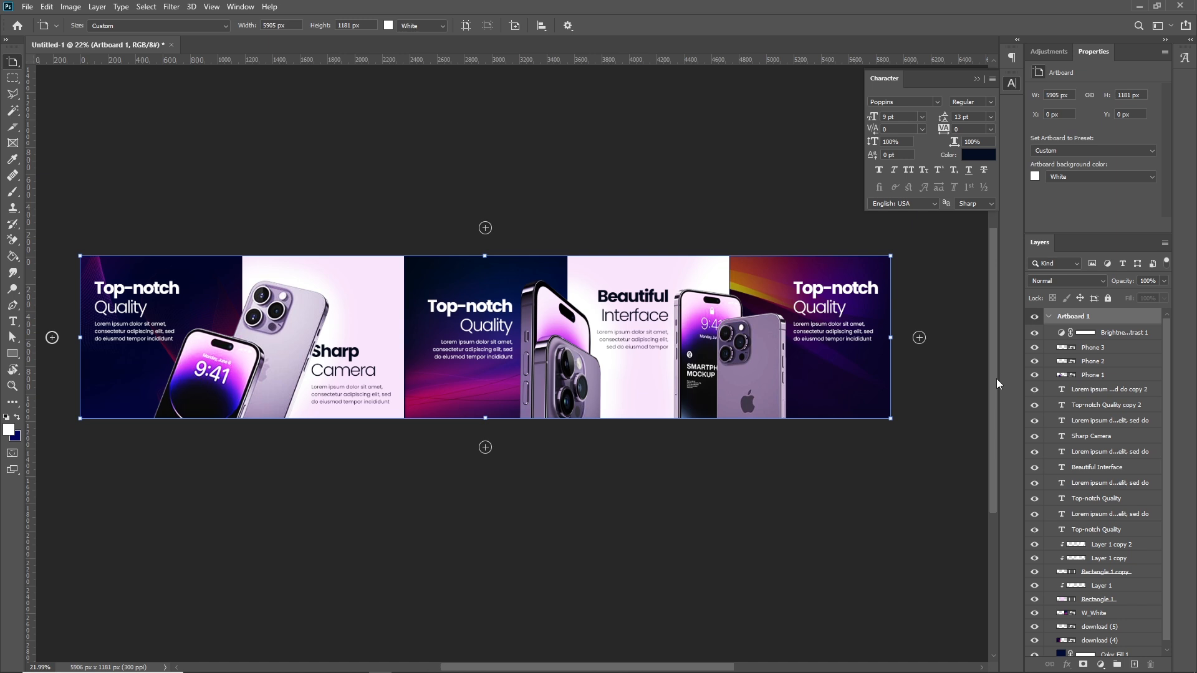